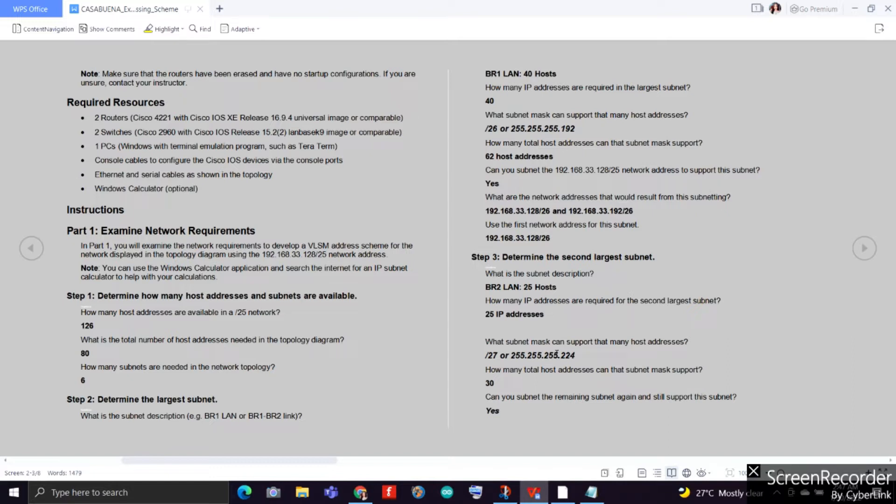
Review the Part 1 questions on the largest subnet, marking the subnet description and the question about which subnet mask supports the hosts.
{"action": "scroll", "coordinate": [174, 296], "scroll_direction": "up", "scroll_amount": 1}
{"action": "scroll", "coordinate": [174, 297], "scroll_direction": "down", "scroll_amount": 4}
{"action": "scroll", "coordinate": [174, 296], "scroll_direction": "up", "scroll_amount": 2}
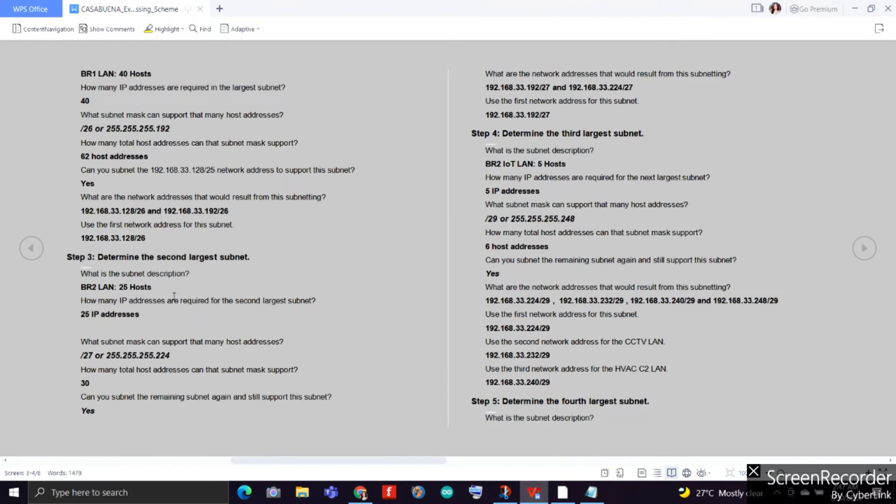
{"action": "scroll", "coordinate": [174, 297], "scroll_direction": "up", "scroll_amount": 2}
{"action": "scroll", "coordinate": [174, 296], "scroll_direction": "down", "scroll_amount": 1}
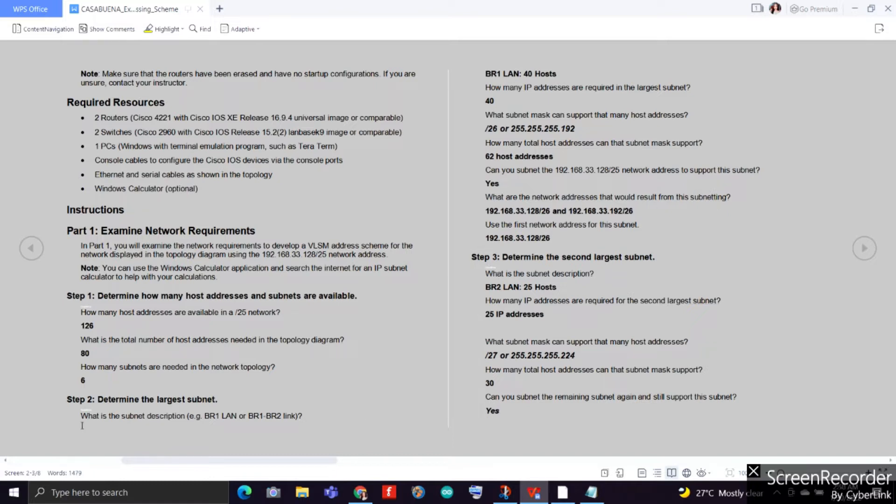
{"action": "left_click_drag", "start_coordinate": [98, 419], "coordinate": [146, 418]}
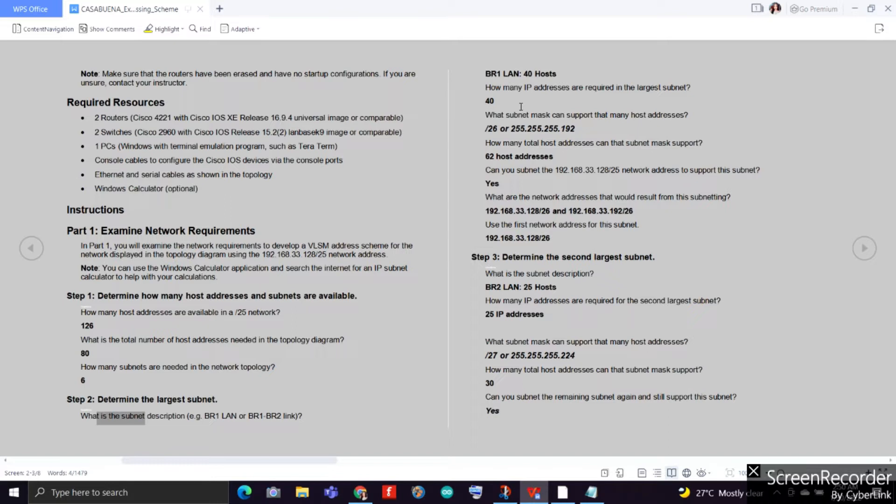
{"action": "left_click_drag", "start_coordinate": [487, 115], "coordinate": [705, 115]}
{"action": "left_click", "coordinate": [593, 135]}
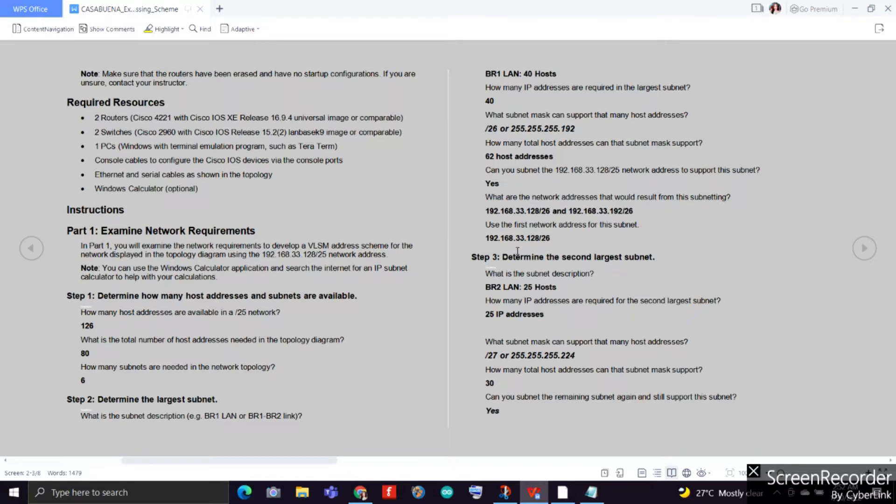
Mark the network addresses resulting from subnetting for BR1 LAN, 192.168.33.128/26 and 192.168.33.192/26, and the first one chosen for this subnet.
{"action": "left_click_drag", "start_coordinate": [486, 211], "coordinate": [552, 213]}
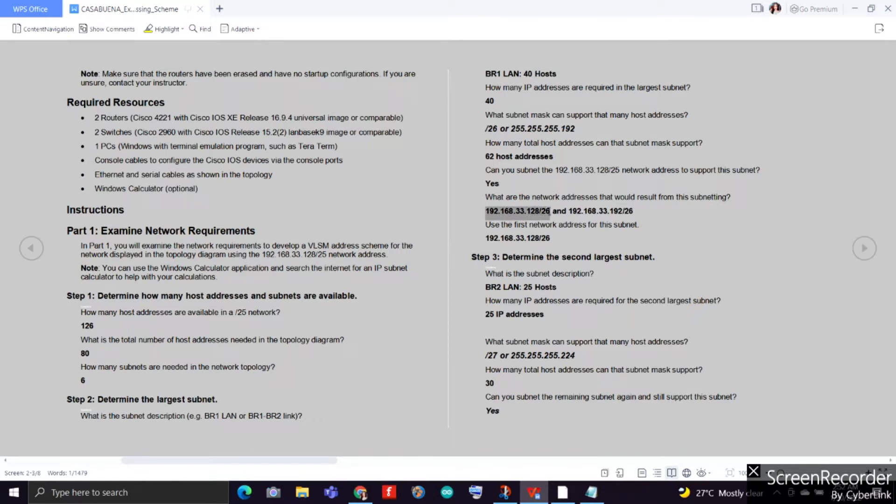
{"action": "left_click", "coordinate": [580, 215]}
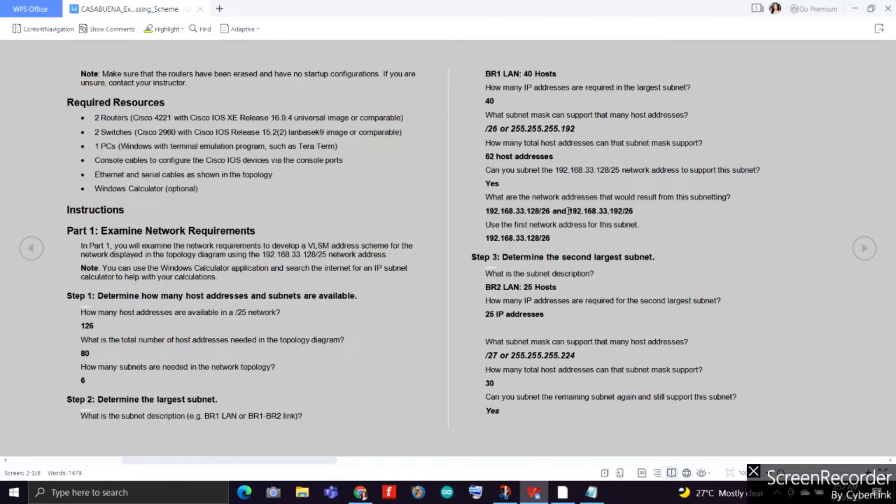
{"action": "left_click_drag", "start_coordinate": [569, 211], "coordinate": [640, 214]}
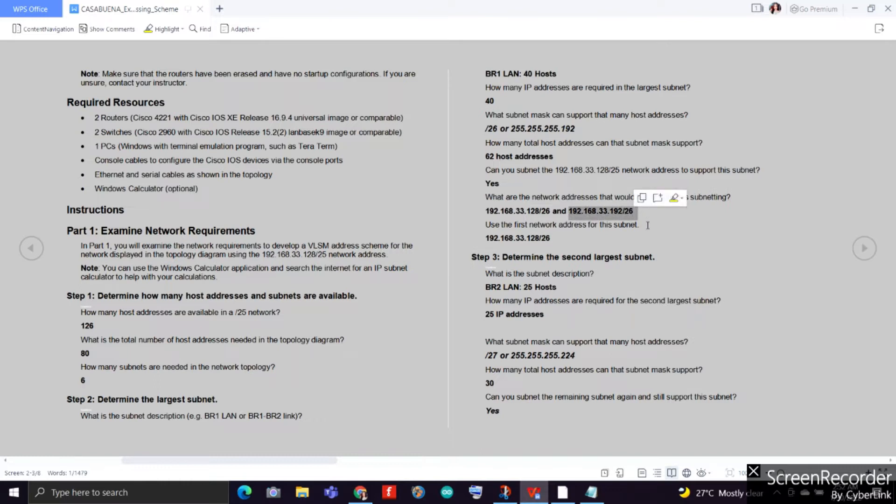
{"action": "left_click", "coordinate": [648, 225]}
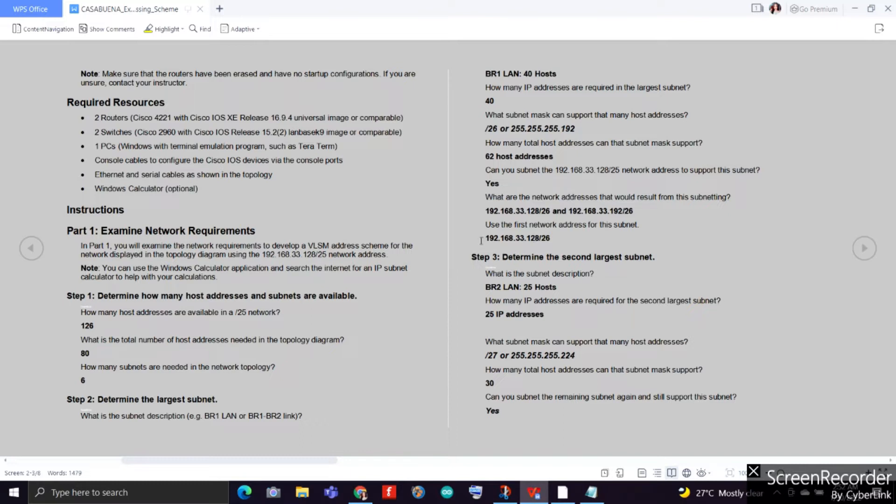
{"action": "left_click_drag", "start_coordinate": [485, 238], "coordinate": [559, 237]}
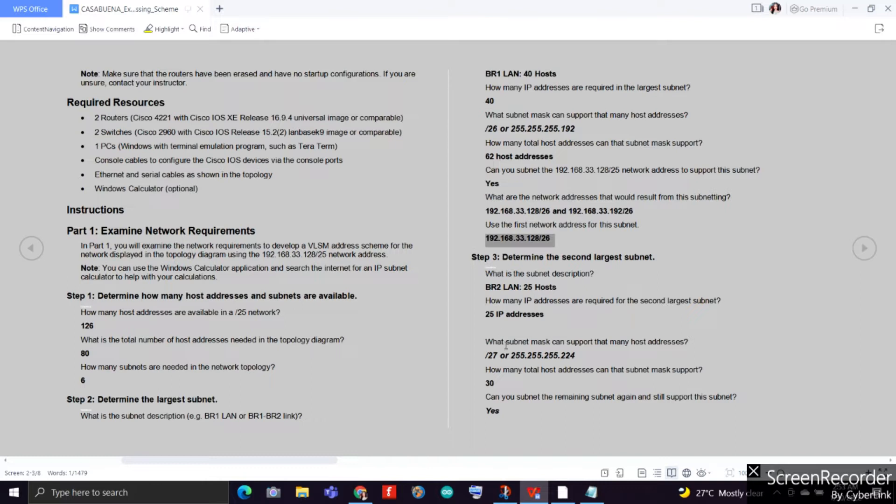
{"action": "left_click", "coordinate": [635, 348]}
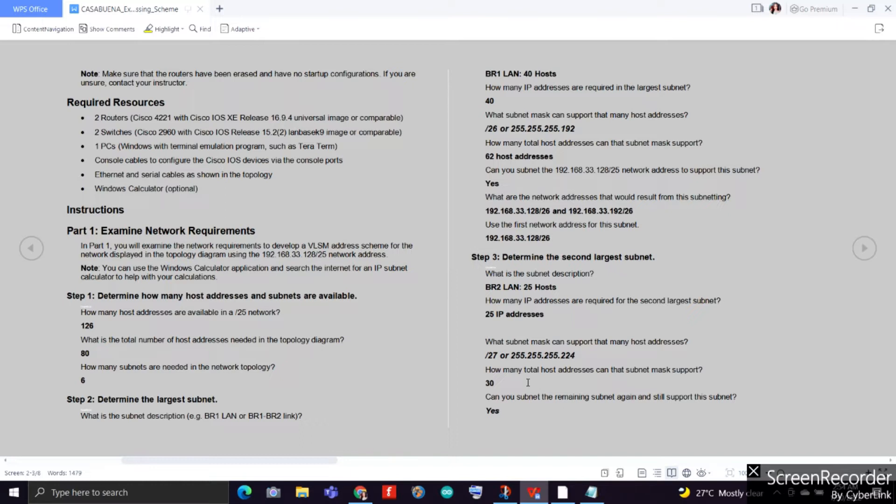
Review the second and third largest subnet answers, marking the four /29 network addresses listed for the BR2 IoT LAN.
{"action": "scroll", "coordinate": [527, 382], "scroll_direction": "down", "scroll_amount": 1}
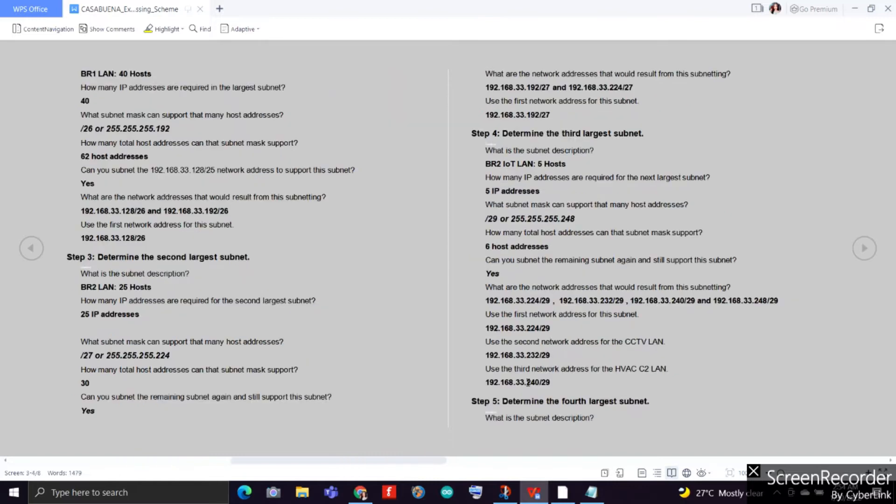
{"action": "scroll", "coordinate": [314, 234], "scroll_direction": "up", "scroll_amount": 1}
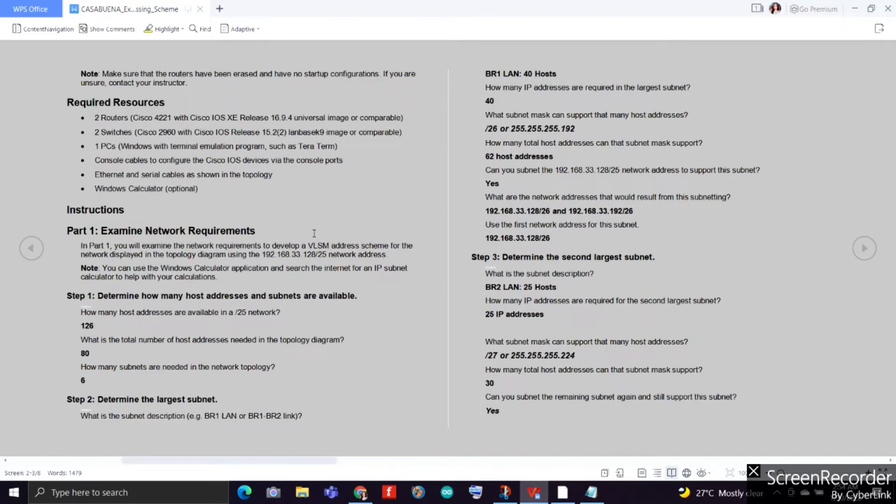
{"action": "scroll", "coordinate": [314, 233], "scroll_direction": "down", "scroll_amount": 1}
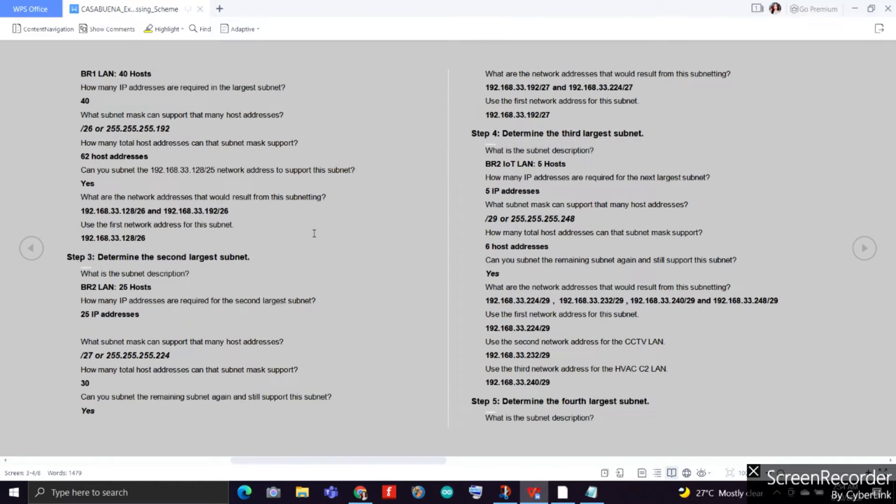
{"action": "scroll", "coordinate": [314, 233], "scroll_direction": "up", "scroll_amount": 1}
{"action": "scroll", "coordinate": [314, 233], "scroll_direction": "down", "scroll_amount": 1}
{"action": "left_click_drag", "start_coordinate": [484, 301], "coordinate": [779, 305]}
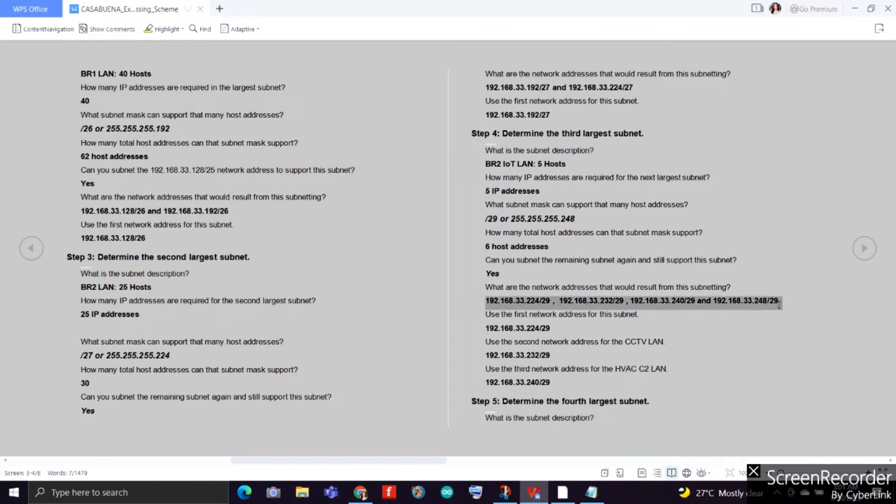
{"action": "left_click", "coordinate": [507, 302]}
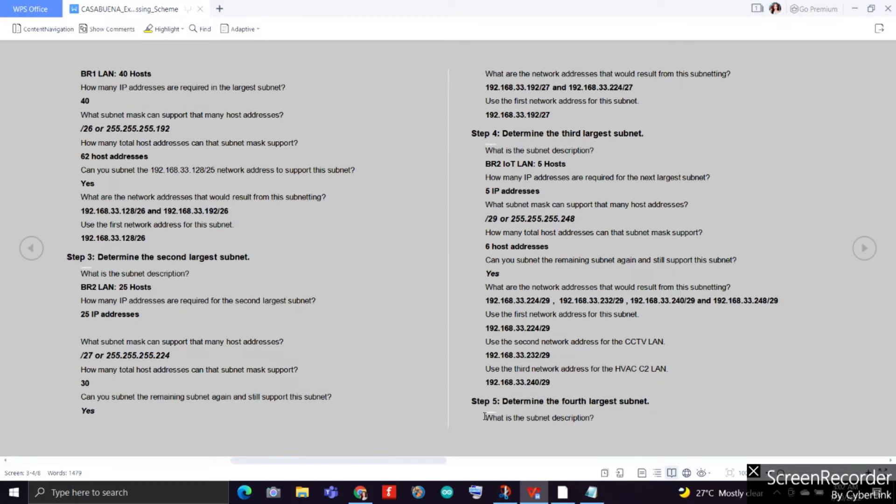
Examine the fourth largest subnet section, marking its subnet description question and reading the BR1-BR2 Link answers.
{"action": "left_click_drag", "start_coordinate": [484, 414], "coordinate": [599, 418]}
{"action": "scroll", "coordinate": [448, 352], "scroll_direction": "down", "scroll_amount": 1}
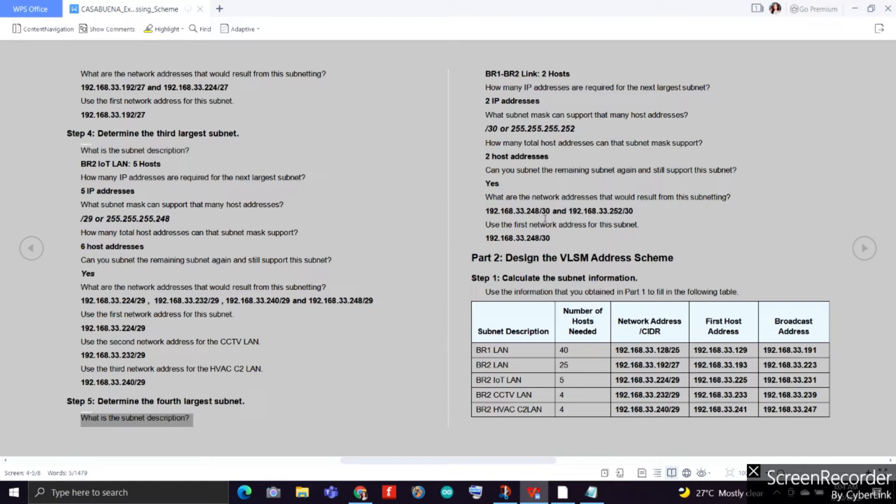
{"action": "left_click", "coordinate": [597, 216]}
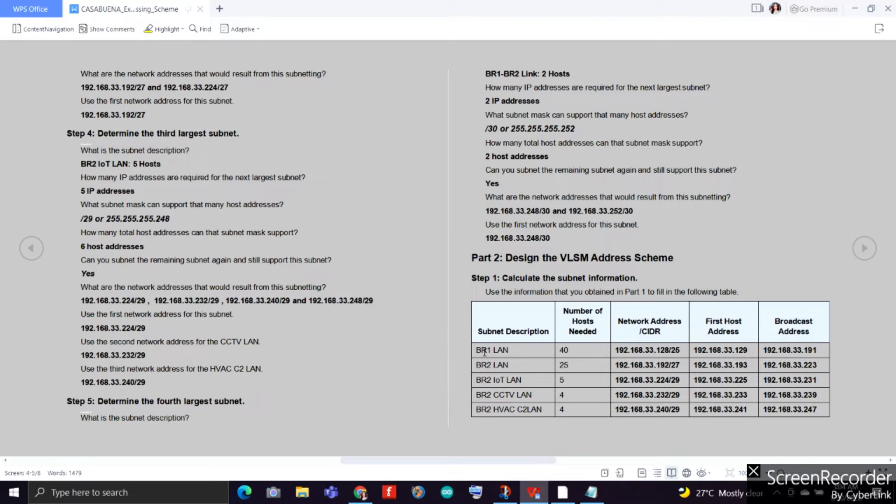
Mark the Network Address/CIDR and First Host Address columns of the Part 2 subnet table, from BR1 LAN to BR2 HVAC C2LAN.
{"action": "left_click_drag", "start_coordinate": [681, 350], "coordinate": [615, 346]}
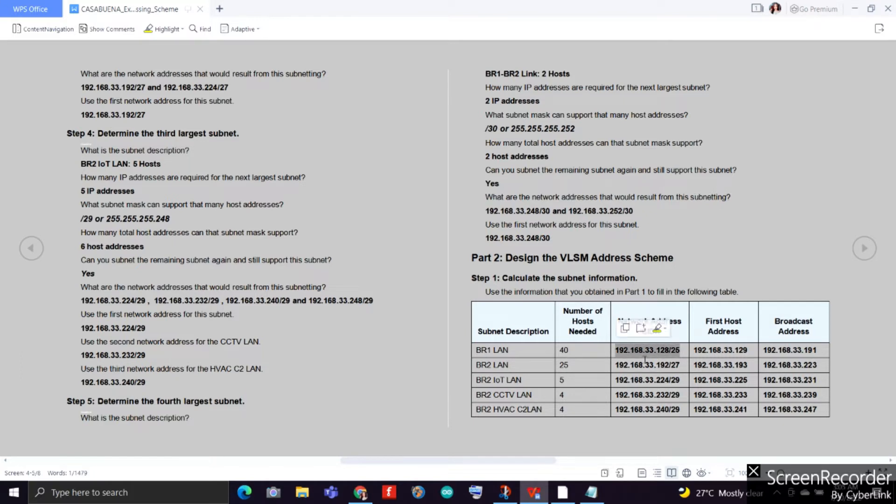
{"action": "left_click", "coordinate": [617, 351]}
{"action": "left_click_drag", "start_coordinate": [616, 350], "coordinate": [679, 407]}
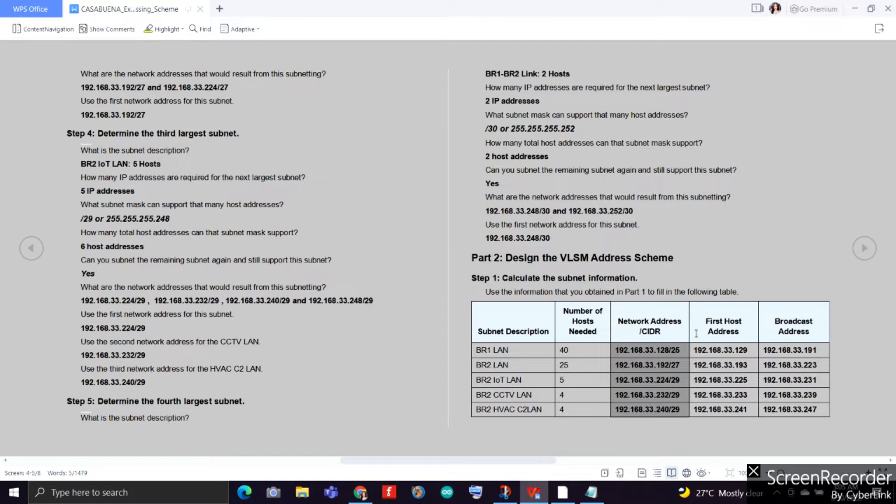
{"action": "left_click", "coordinate": [715, 329]}
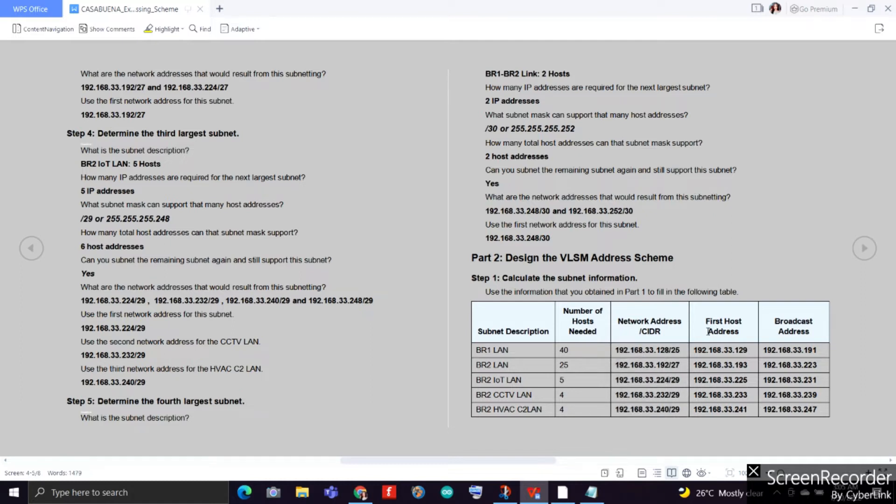
{"action": "left_click_drag", "start_coordinate": [696, 351], "coordinate": [742, 409]}
{"action": "left_click", "coordinate": [793, 369]}
Examine the BR1-BR2 Link row of the subnet table, marking its description, its network address and the whole row.
{"action": "scroll", "coordinate": [792, 369], "scroll_direction": "down", "scroll_amount": 1}
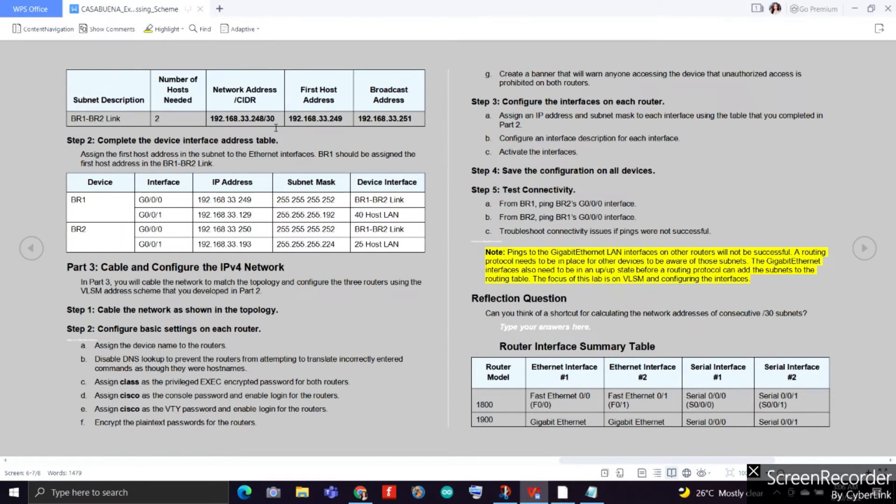
{"action": "scroll", "coordinate": [343, 130], "scroll_direction": "up", "scroll_amount": 1}
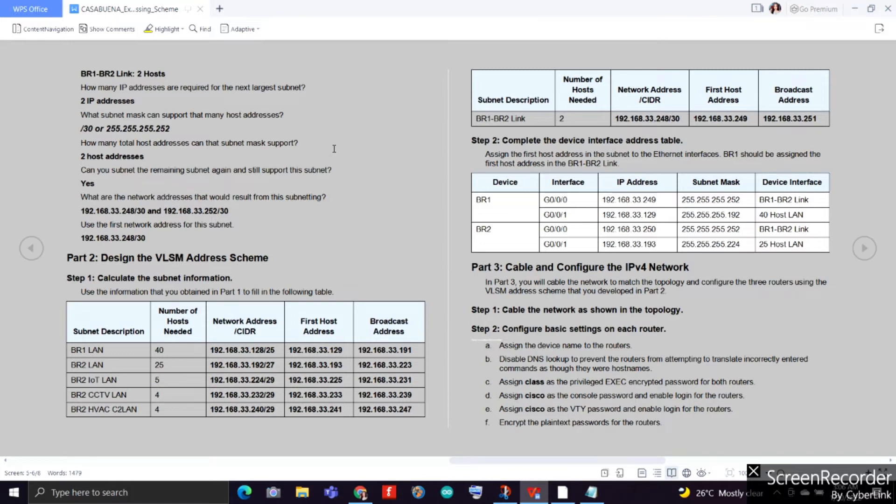
{"action": "scroll", "coordinate": [332, 143], "scroll_direction": "down", "scroll_amount": 1}
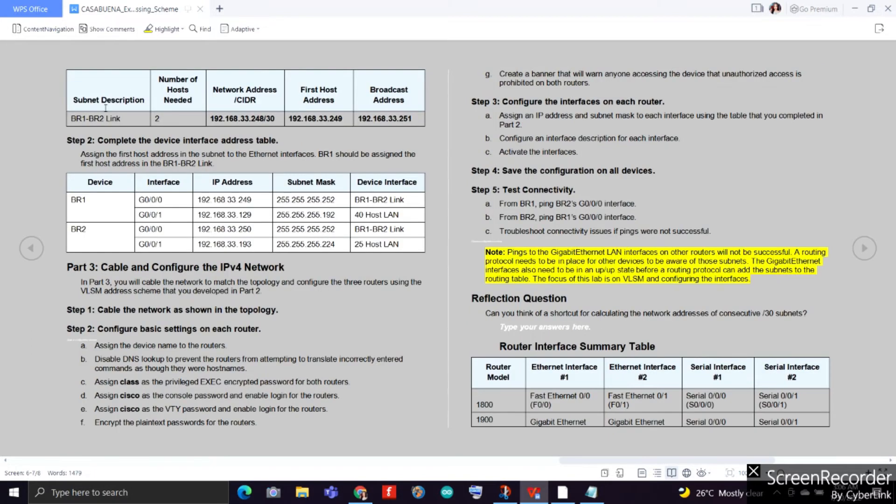
{"action": "left_click_drag", "start_coordinate": [73, 119], "coordinate": [131, 120]}
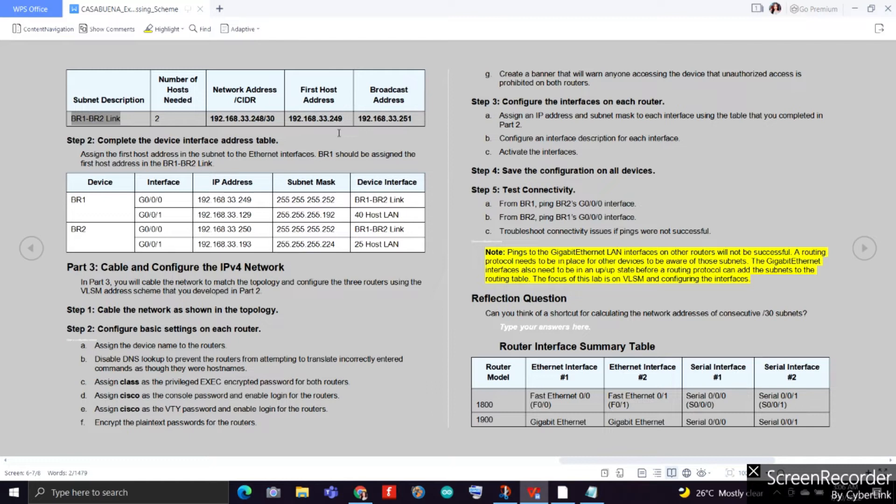
{"action": "left_click_drag", "start_coordinate": [211, 118], "coordinate": [278, 121]}
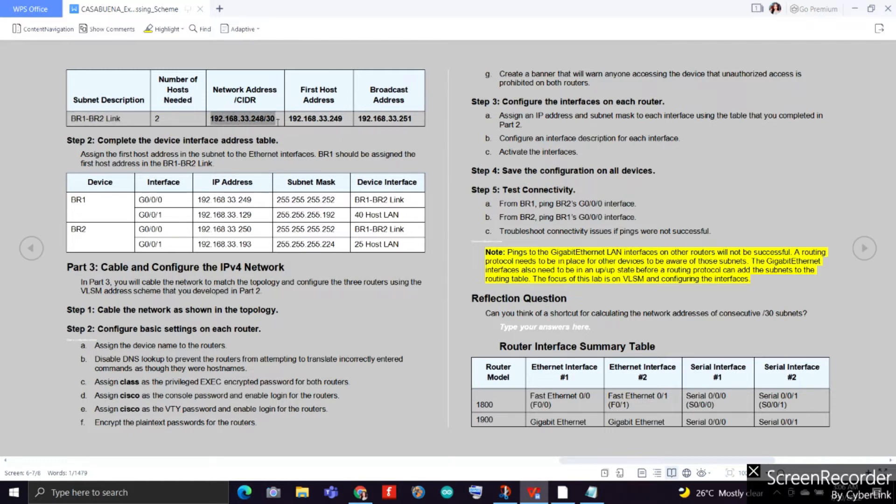
{"action": "left_click", "coordinate": [324, 128]}
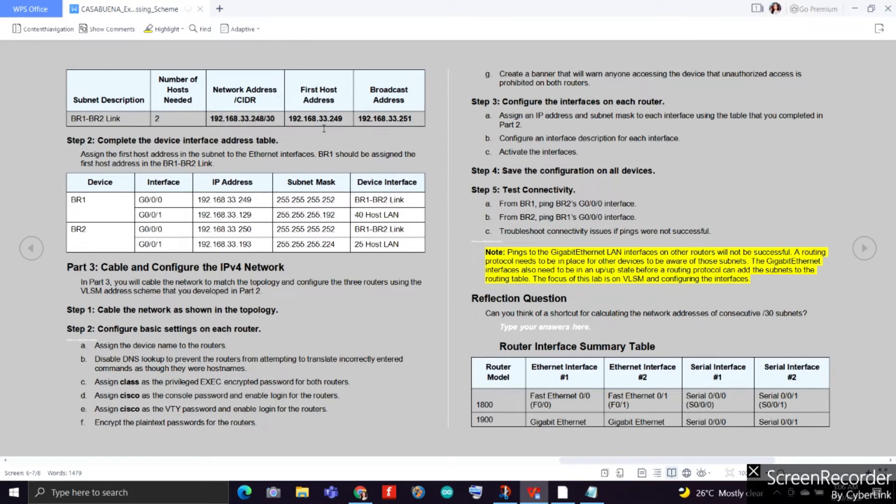
{"action": "left_click_drag", "start_coordinate": [417, 119], "coordinate": [70, 121]}
{"action": "scroll", "coordinate": [295, 166], "scroll_direction": "up", "scroll_amount": 1}
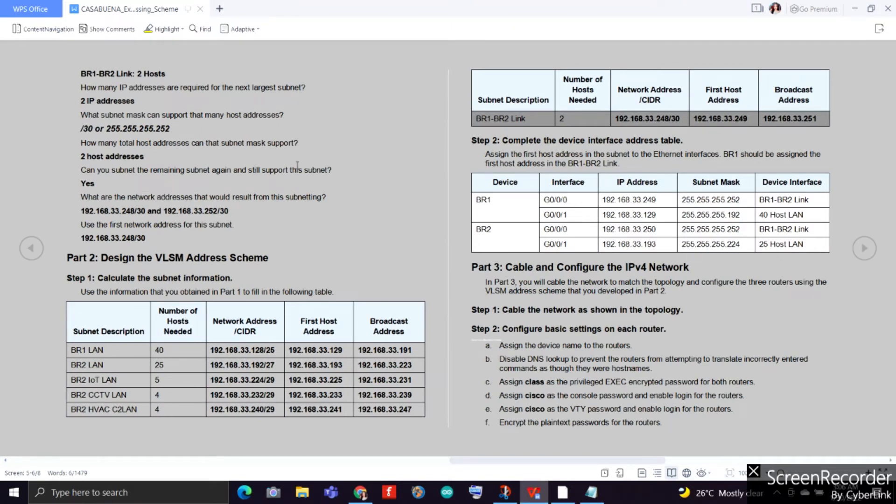
Compare the topology diagram on the first page with the device interface address table for BR1 and BR2.
{"action": "scroll", "coordinate": [299, 163], "scroll_direction": "up", "scroll_amount": 4}
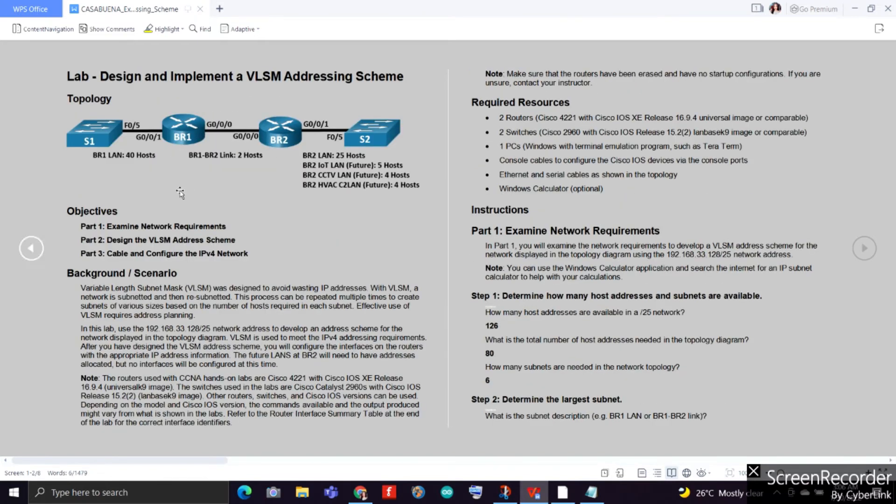
{"action": "scroll", "coordinate": [652, 241], "scroll_direction": "down", "scroll_amount": 1}
{"action": "scroll", "coordinate": [652, 241], "scroll_direction": "up", "scroll_amount": 1}
{"action": "scroll", "coordinate": [552, 235], "scroll_direction": "down", "scroll_amount": 4}
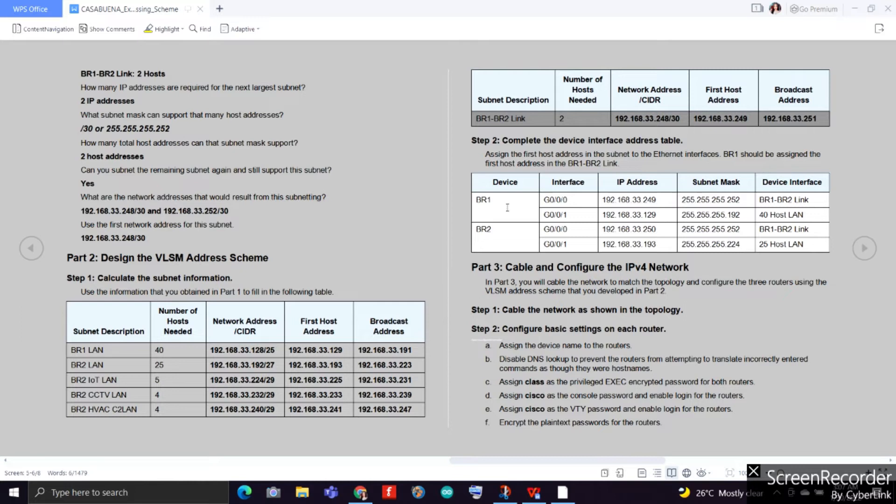
{"action": "scroll", "coordinate": [268, 237], "scroll_direction": "up", "scroll_amount": 2}
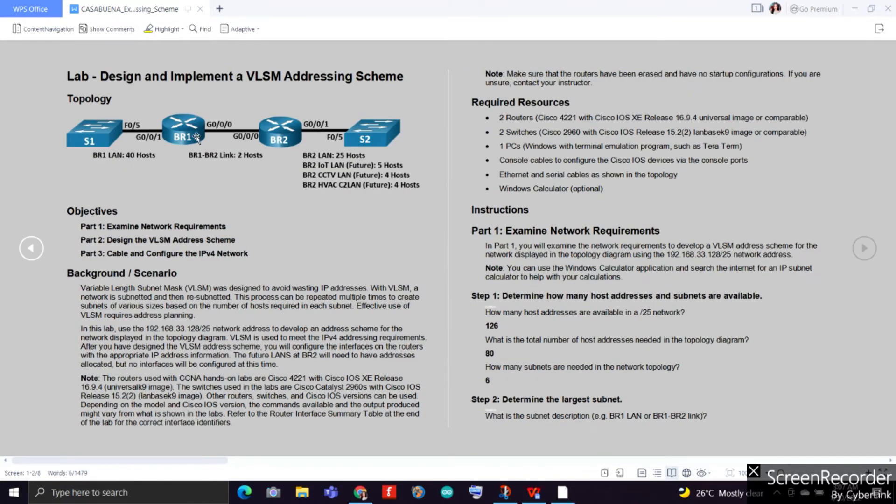
{"action": "scroll", "coordinate": [329, 269], "scroll_direction": "down", "scroll_amount": 3}
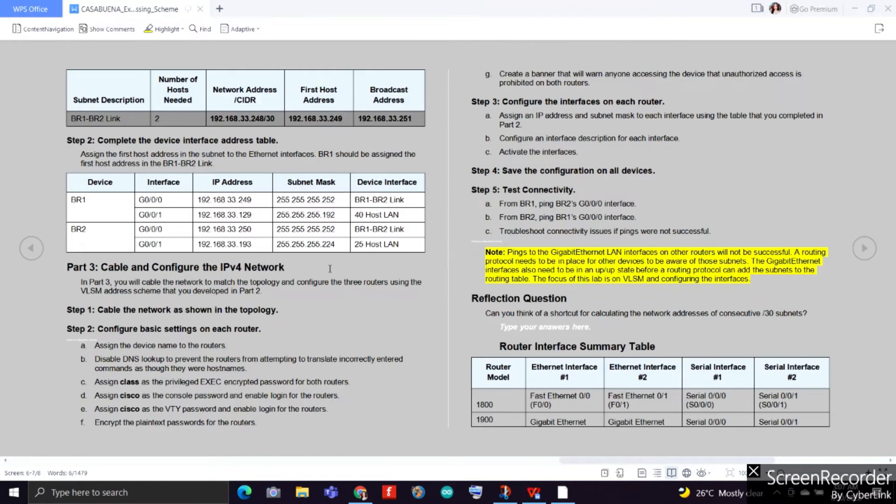
{"action": "scroll", "coordinate": [329, 270], "scroll_direction": "down", "scroll_amount": 1}
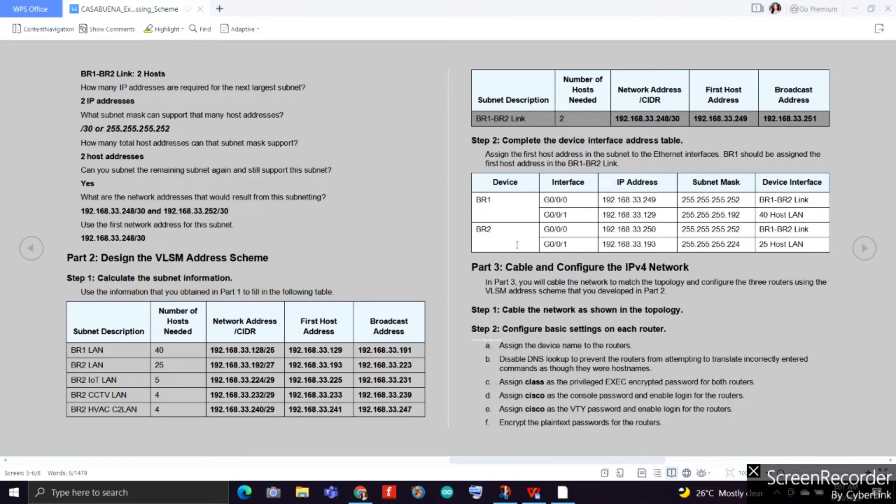
Mark the subnet masks of the G0/0/0 interfaces on BR1 and BR2 in the device interface address table.
{"action": "left_click", "coordinate": [631, 218]}
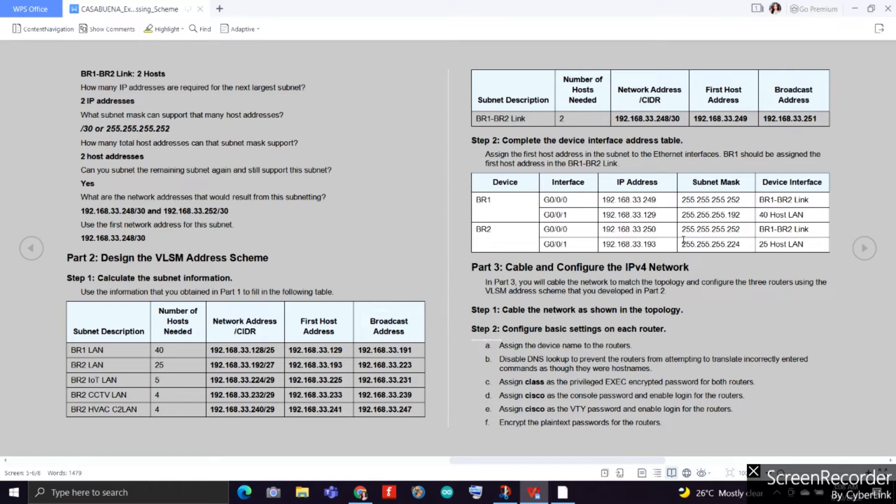
{"action": "double_click", "coordinate": [712, 202]}
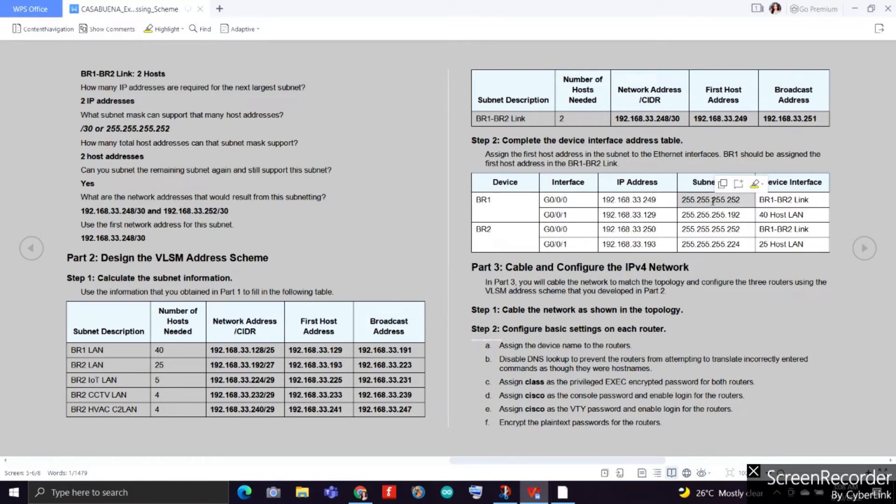
{"action": "double_click", "coordinate": [703, 231]}
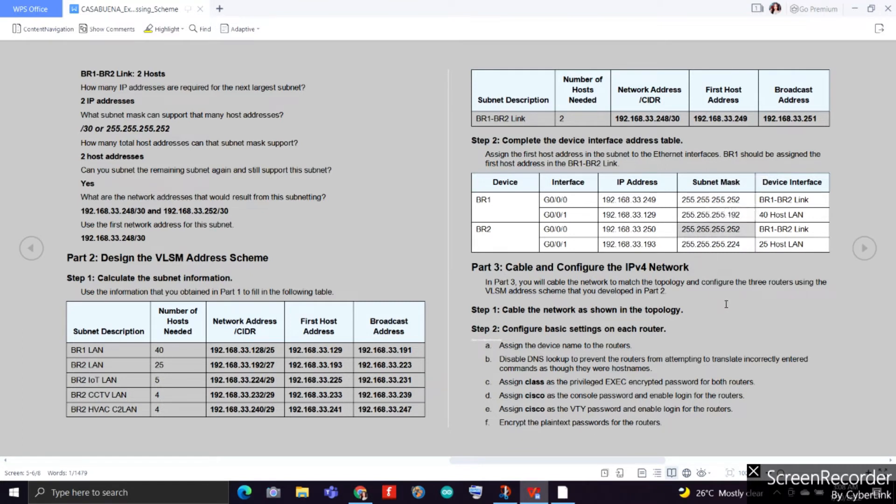
Mark the BR1-BR2 Link entries of BR2 and BR1 in the Device Interface column of the address table.
{"action": "left_click_drag", "start_coordinate": [814, 229], "coordinate": [760, 228]}
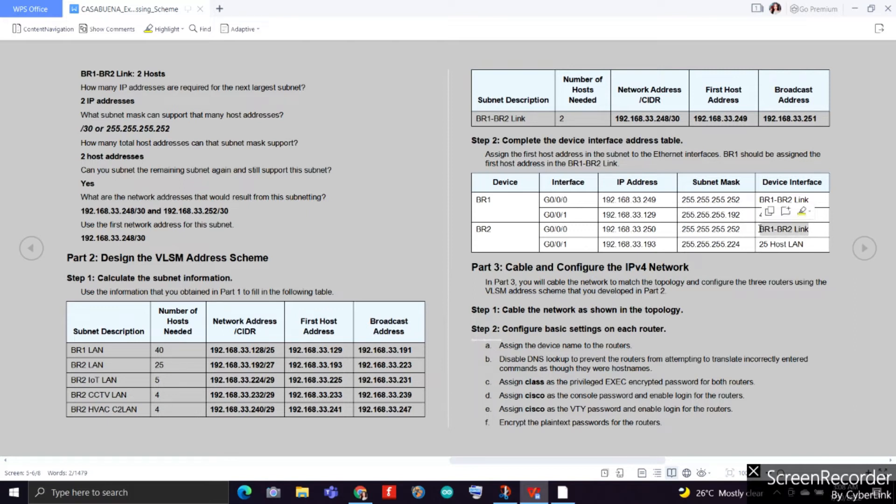
{"action": "left_click_drag", "start_coordinate": [816, 199], "coordinate": [755, 199]}
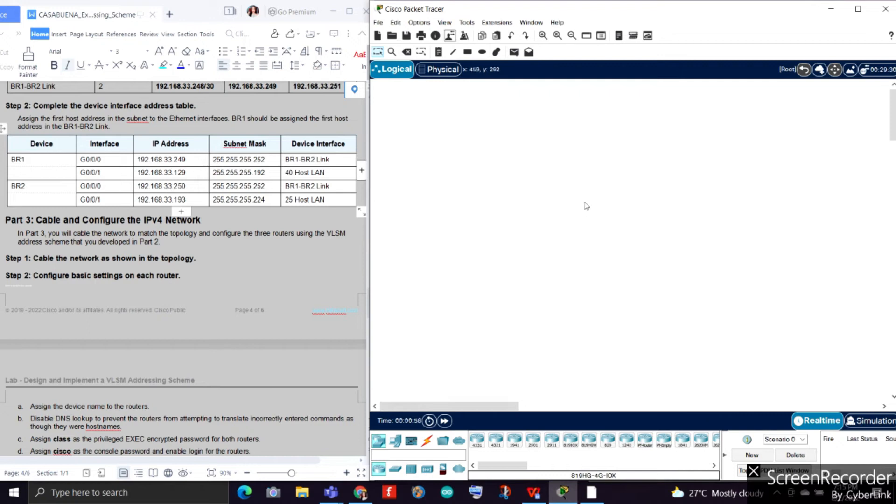
Switch to Cisco Packet Tracer and place a 4331 router and a 4321 router side by side in the workspace.
{"action": "left_click", "coordinate": [796, 476]}
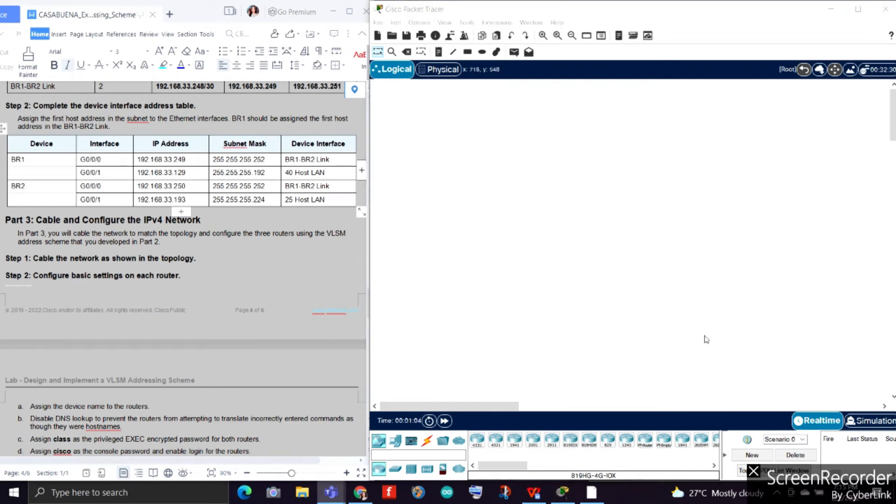
{"action": "scroll", "coordinate": [94, 294], "scroll_direction": "down", "scroll_amount": 3}
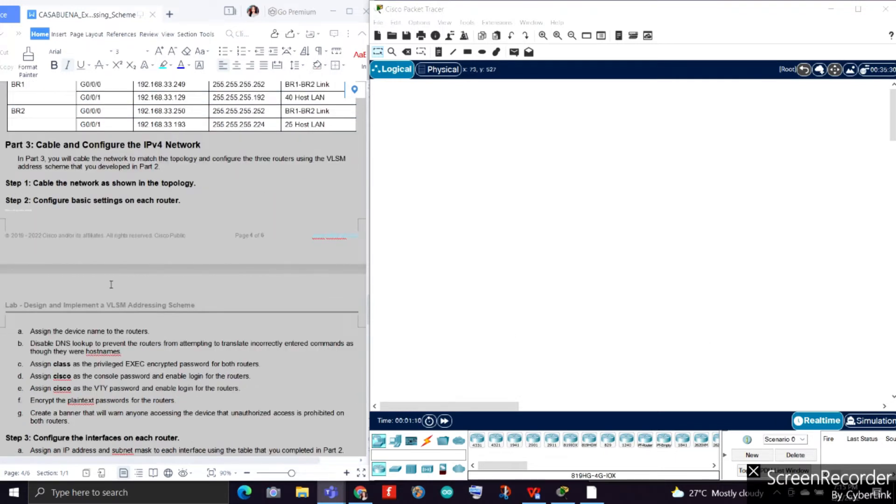
{"action": "left_click", "coordinate": [395, 441]}
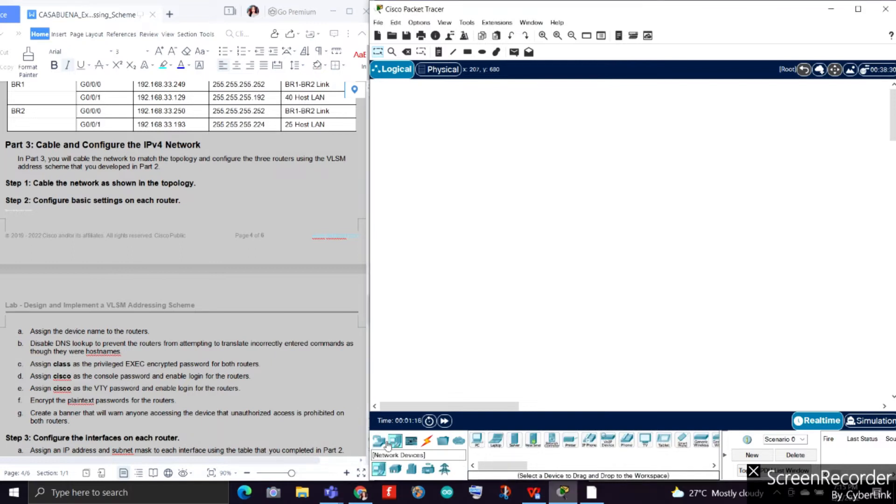
{"action": "left_click", "coordinate": [378, 441]}
{"action": "left_click", "coordinate": [477, 439]}
{"action": "left_click", "coordinate": [431, 189]}
{"action": "left_click", "coordinate": [496, 438]}
{"action": "left_click", "coordinate": [498, 242]}
{"action": "left_click_drag", "start_coordinate": [496, 230], "coordinate": [490, 195]}
{"action": "left_click_drag", "start_coordinate": [502, 247], "coordinate": [496, 194]}
Add two 2960 switches to the workspace, beside the second router.
{"action": "left_click", "coordinate": [396, 441]}
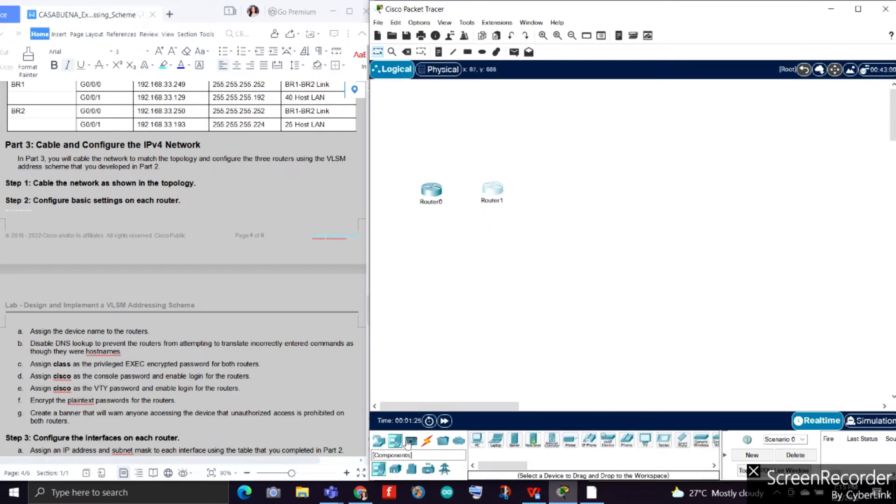
{"action": "left_click", "coordinate": [409, 441]}
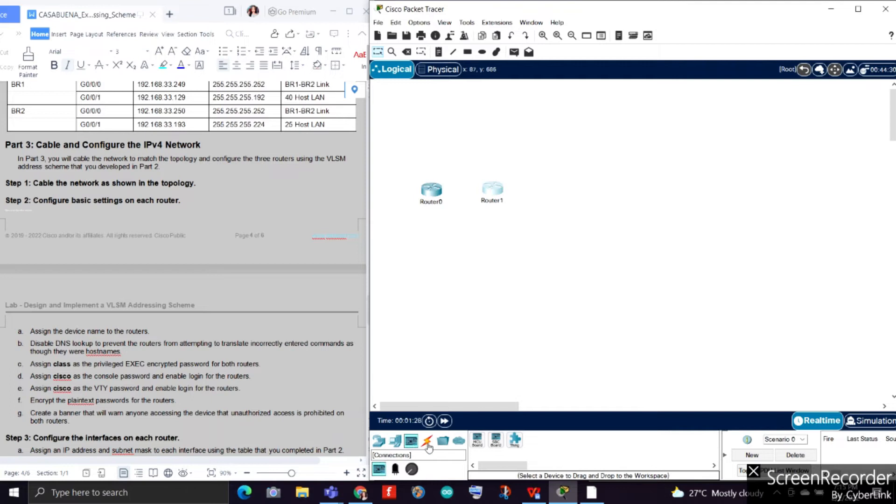
{"action": "left_click", "coordinate": [428, 445]}
{"action": "left_click", "coordinate": [385, 447]}
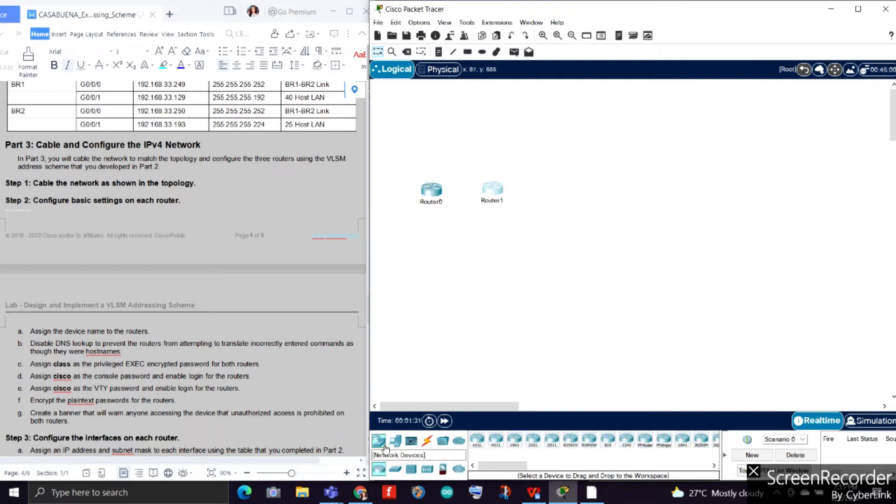
{"action": "left_click", "coordinate": [396, 468]}
{"action": "left_click_drag", "start_coordinate": [477, 449], "coordinate": [551, 197]}
{"action": "left_click_drag", "start_coordinate": [476, 448], "coordinate": [613, 213]}
Arrange the devices in one evenly spaced row in the order Switch0, Router1, Router0, Switch1.
{"action": "left_click_drag", "start_coordinate": [492, 191], "coordinate": [496, 201]}
{"action": "left_click", "coordinate": [430, 199]}
{"action": "left_click_drag", "start_coordinate": [433, 199], "coordinate": [540, 170]}
{"action": "left_click_drag", "start_coordinate": [548, 204], "coordinate": [416, 207]}
{"action": "left_click_drag", "start_coordinate": [612, 206], "coordinate": [613, 198]}
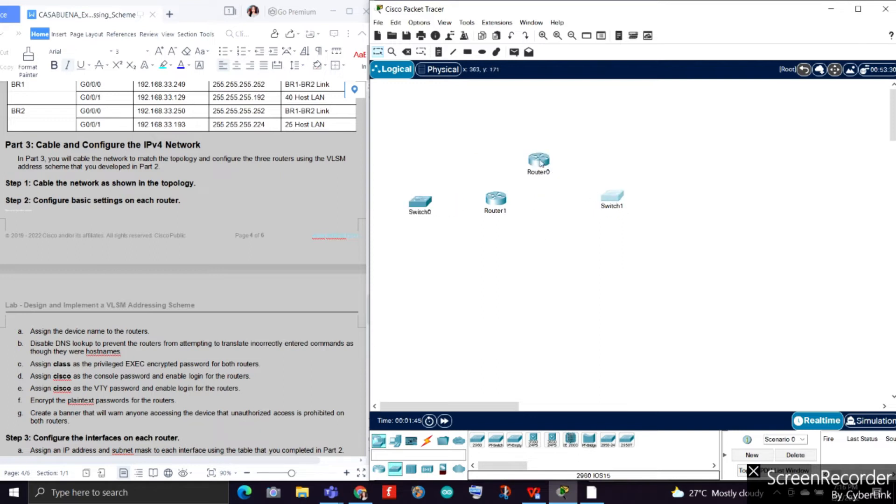
{"action": "left_click_drag", "start_coordinate": [540, 162], "coordinate": [553, 202]}
{"action": "left_click_drag", "start_coordinate": [607, 206], "coordinate": [692, 204]}
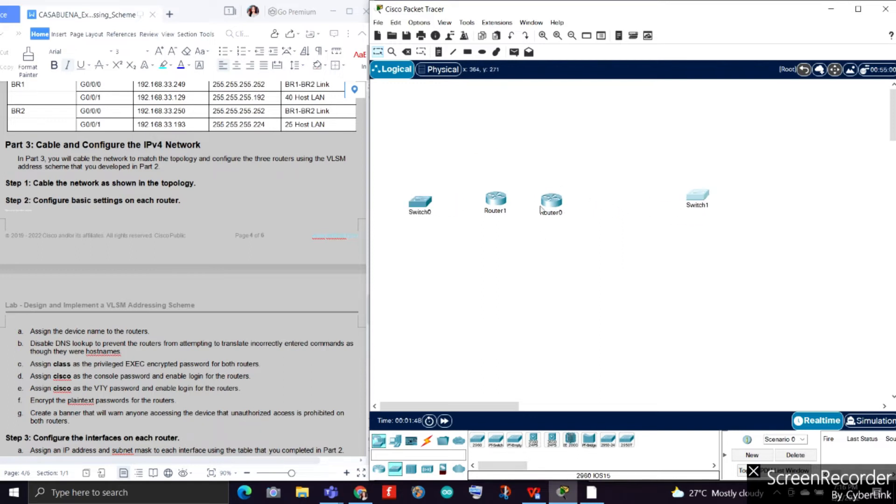
{"action": "left_click_drag", "start_coordinate": [541, 208], "coordinate": [593, 204]}
{"action": "left_click", "coordinate": [495, 202]}
{"action": "left_click_drag", "start_coordinate": [495, 201], "coordinate": [517, 200]}
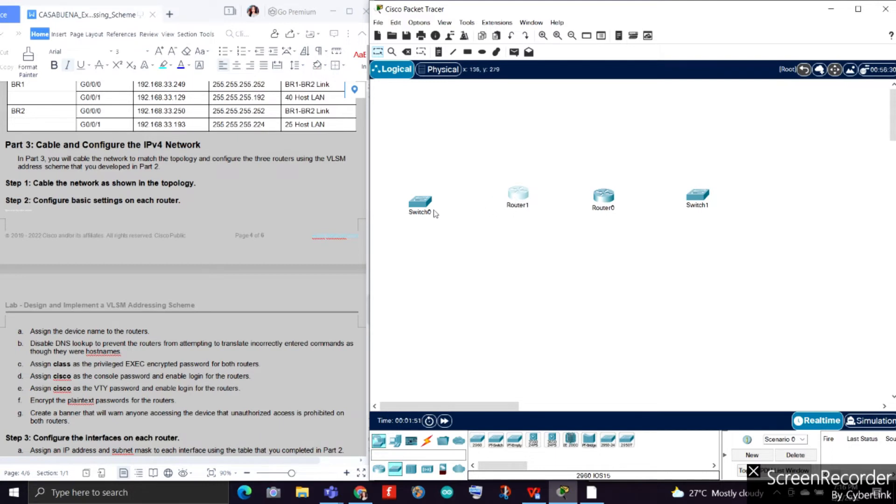
{"action": "left_click_drag", "start_coordinate": [426, 204], "coordinate": [439, 196]}
{"action": "left_click_drag", "start_coordinate": [607, 198], "coordinate": [611, 196]}
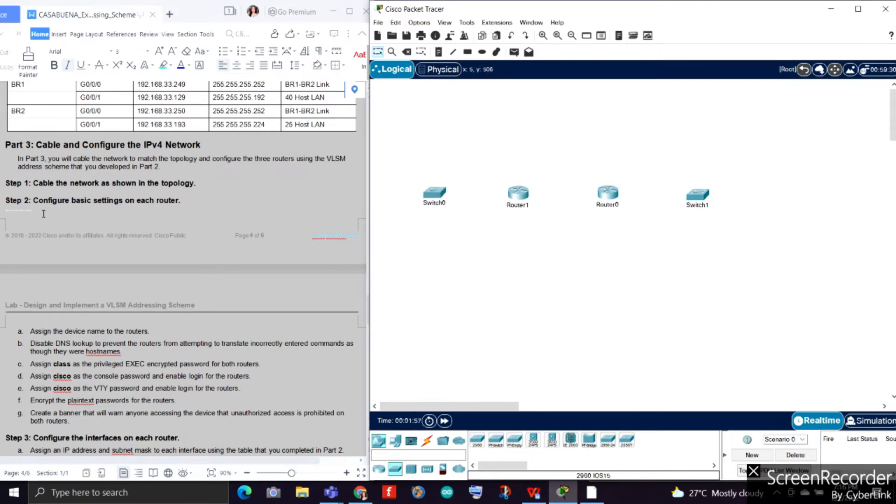
Go back through the lab document to the topology diagram on the first page to examine its interface labels.
{"action": "scroll", "coordinate": [43, 214], "scroll_direction": "down", "scroll_amount": 1}
{"action": "scroll", "coordinate": [44, 214], "scroll_direction": "up", "scroll_amount": 4}
{"action": "scroll", "coordinate": [43, 213], "scroll_direction": "down", "scroll_amount": 1}
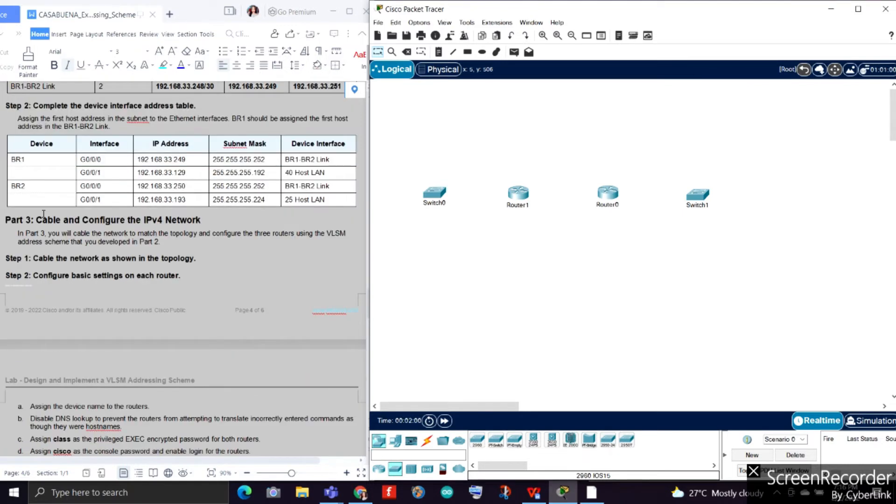
{"action": "double_click", "coordinate": [159, 161]}
{"action": "left_click_drag", "start_coordinate": [23, 145], "coordinate": [35, 160]}
{"action": "scroll", "coordinate": [234, 285], "scroll_direction": "up", "scroll_amount": 10}
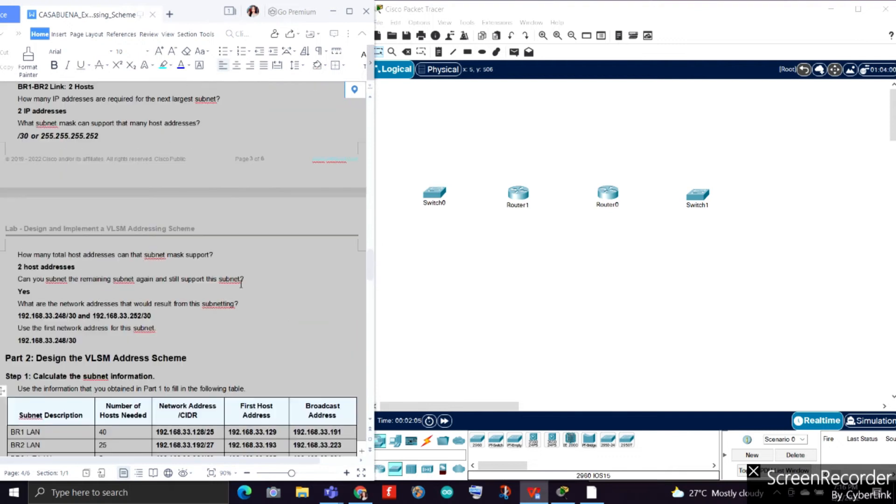
{"action": "scroll", "coordinate": [234, 284], "scroll_direction": "up", "scroll_amount": 20}
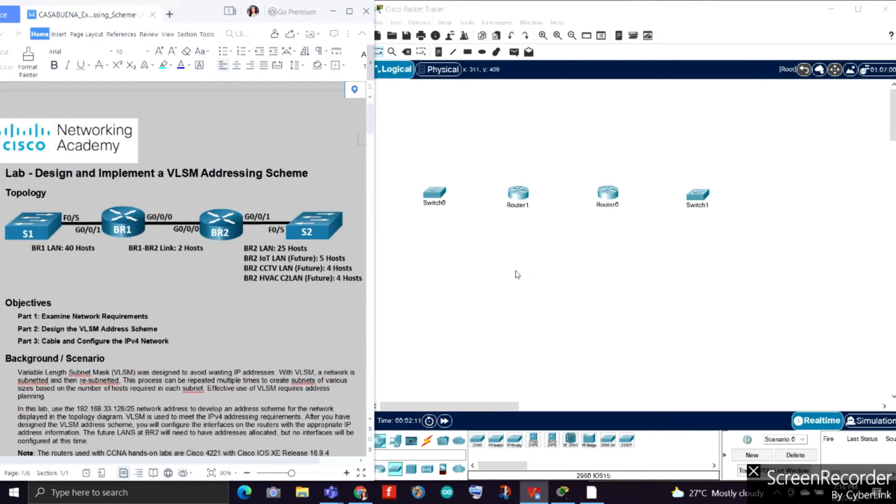
Connect FastEthernet0/5 on Switch0 to GigabitEthernet0/0/1 on Router1 with a copper straight-through cable.
{"action": "left_click", "coordinate": [448, 445]}
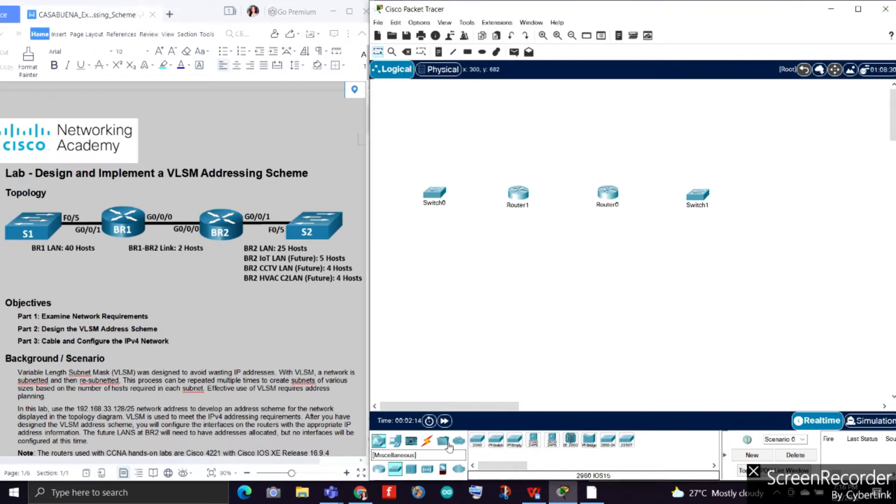
{"action": "left_click", "coordinate": [427, 440]}
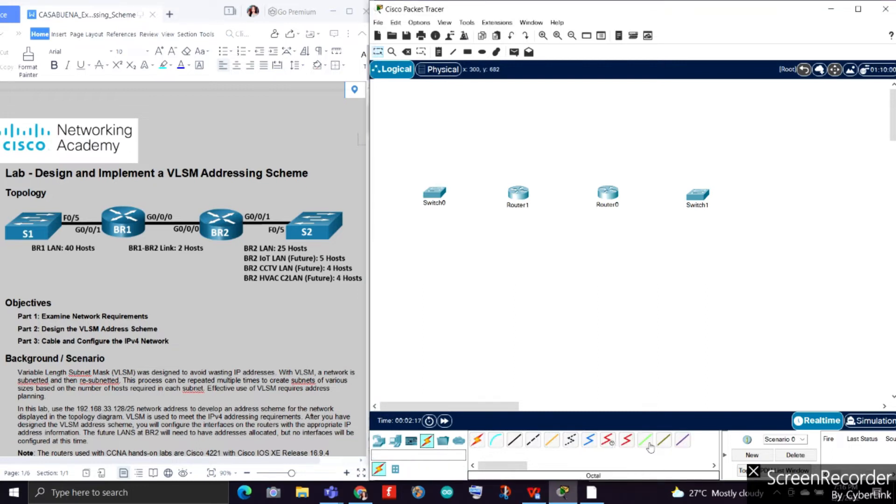
{"action": "left_click", "coordinate": [514, 440]}
{"action": "left_click", "coordinate": [434, 193]}
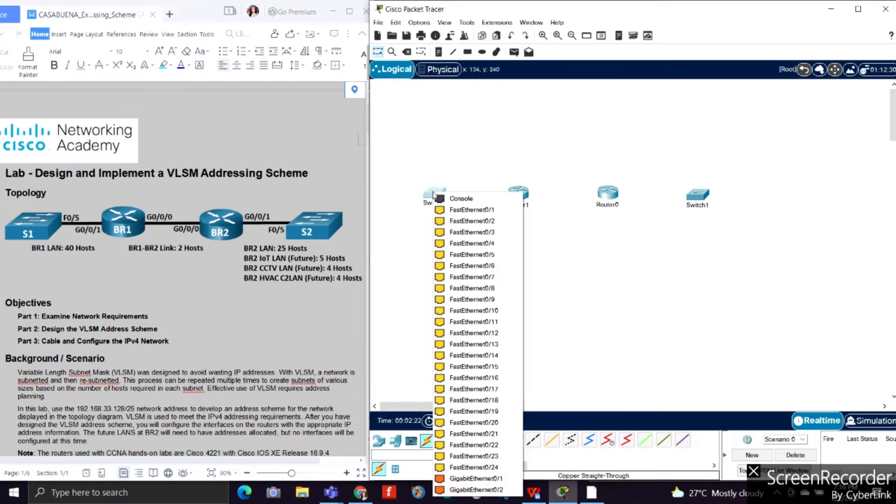
{"action": "left_click", "coordinate": [489, 257]}
{"action": "left_click", "coordinate": [519, 193]}
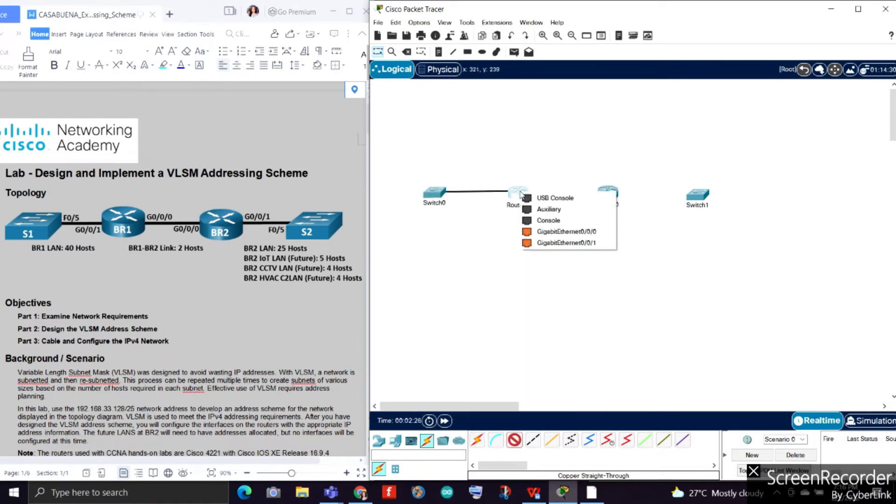
{"action": "left_click", "coordinate": [579, 246]}
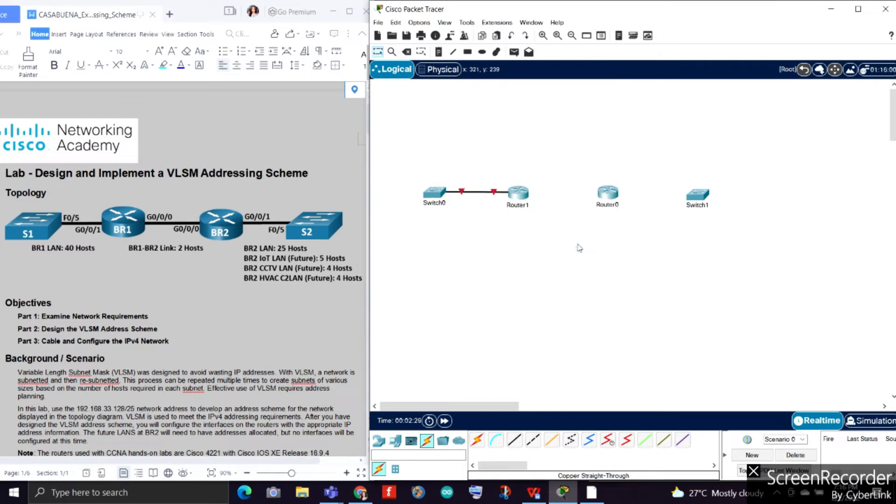
Connect GigabitEthernet0/0/0 on Router1 to GigabitEthernet0/0/0 on Router0 with a copper straight-through cable.
{"action": "left_click", "coordinate": [515, 443]}
{"action": "left_click", "coordinate": [524, 194]}
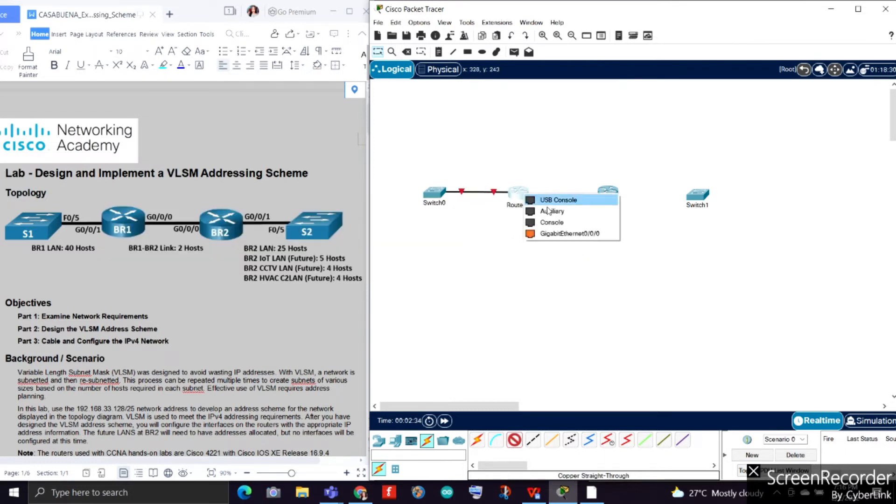
{"action": "left_click", "coordinate": [570, 233]}
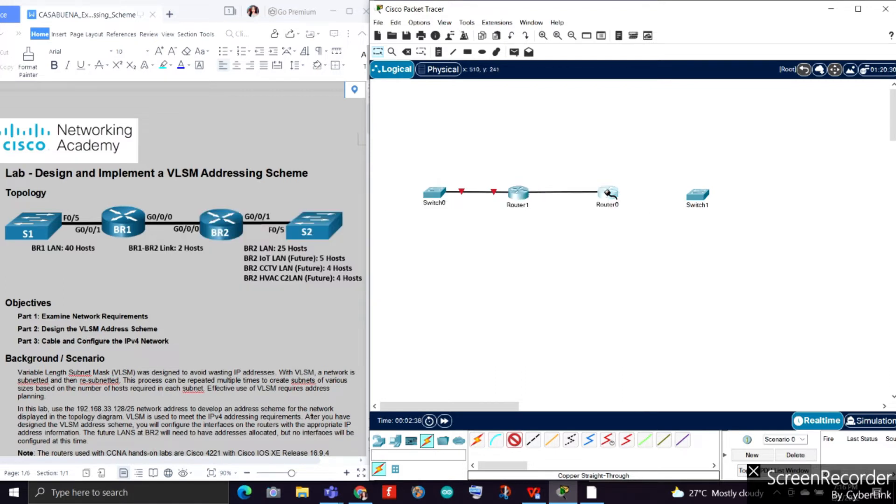
{"action": "left_click", "coordinate": [608, 192]}
{"action": "left_click", "coordinate": [662, 235]}
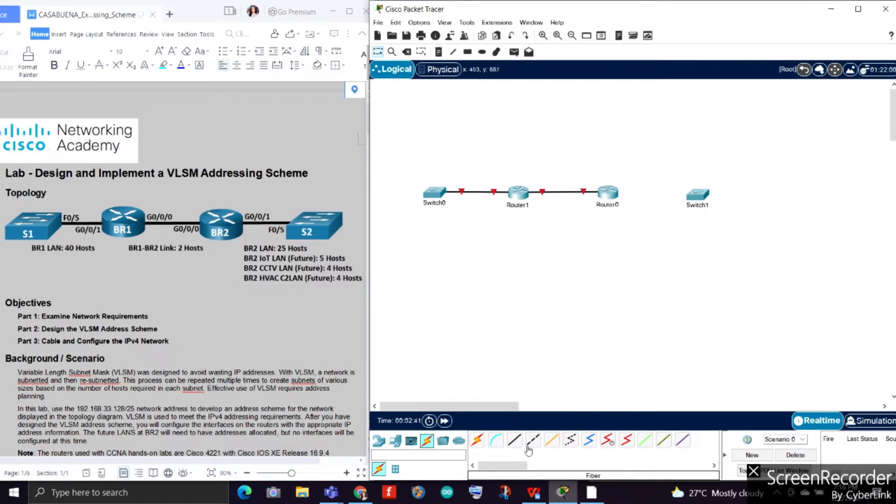
Connect GigabitEthernet0/0/1 on Router0 to FastEthernet0/5 on Switch1 with a copper straight-through cable and line Switch1 up with the row.
{"action": "left_click", "coordinate": [515, 440]}
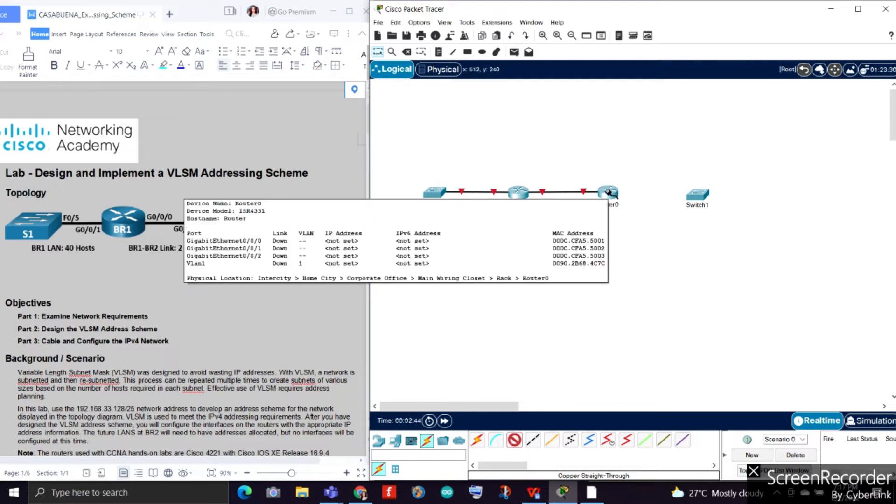
{"action": "left_click", "coordinate": [613, 197]}
{"action": "left_click", "coordinate": [661, 233]}
{"action": "left_click", "coordinate": [699, 198]}
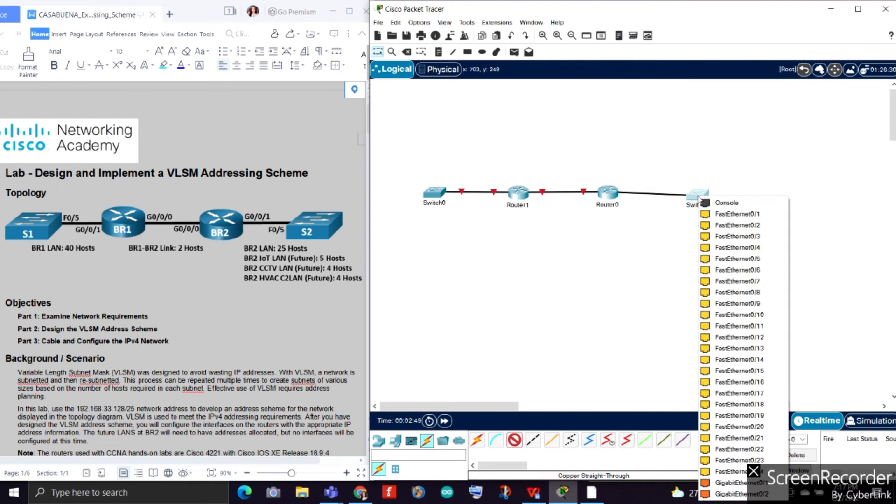
{"action": "left_click", "coordinate": [748, 259]}
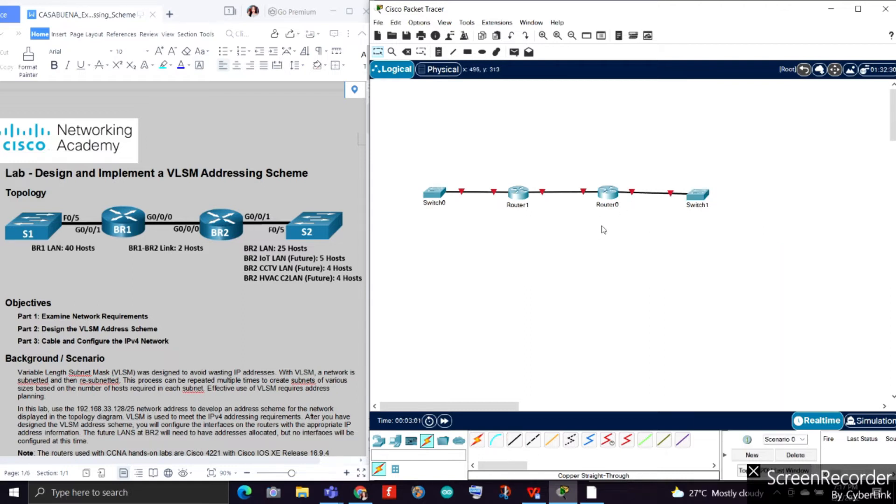
{"action": "left_click_drag", "start_coordinate": [697, 194], "coordinate": [698, 191]}
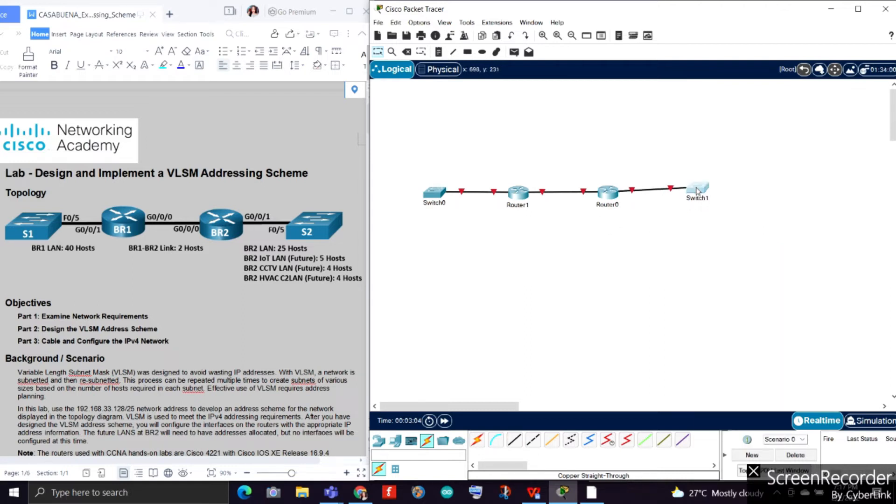
Examine the Part 3 instructions in the lab document, marking the cabling task and going to the device name task.
{"action": "scroll", "coordinate": [174, 284], "scroll_direction": "down", "scroll_amount": 15}
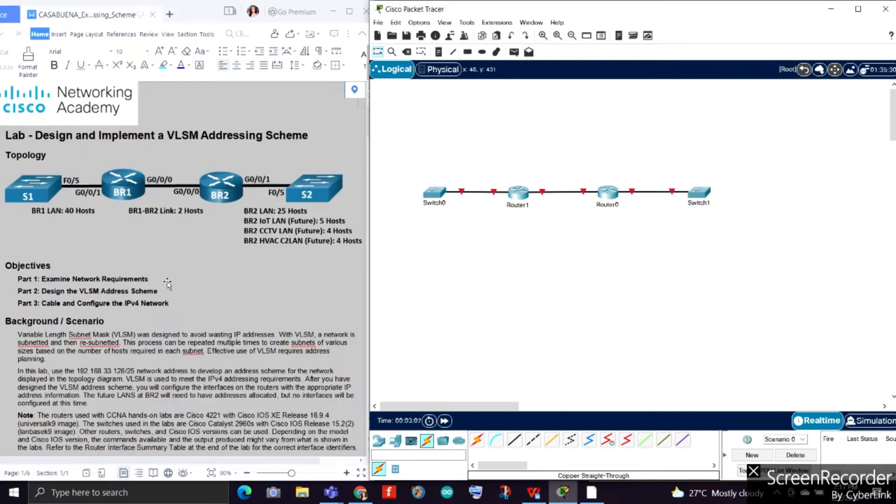
{"action": "scroll", "coordinate": [174, 284], "scroll_direction": "down", "scroll_amount": 20}
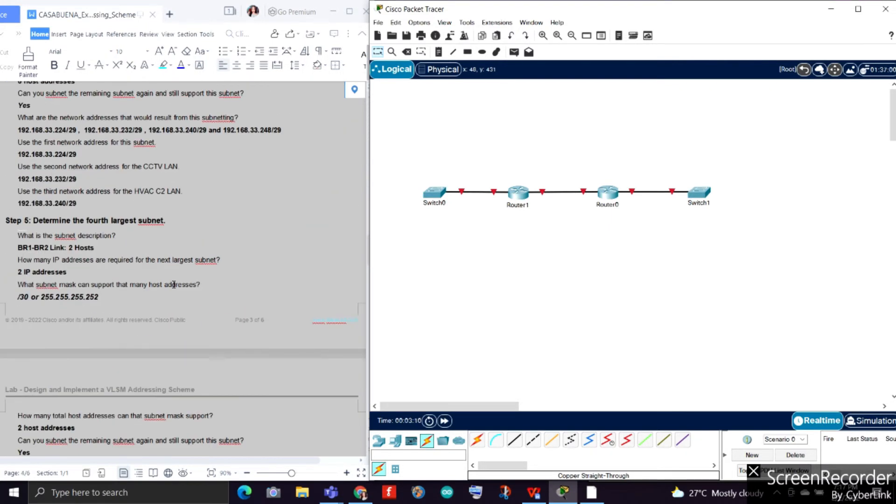
{"action": "scroll", "coordinate": [84, 365], "scroll_direction": "down", "scroll_amount": 15}
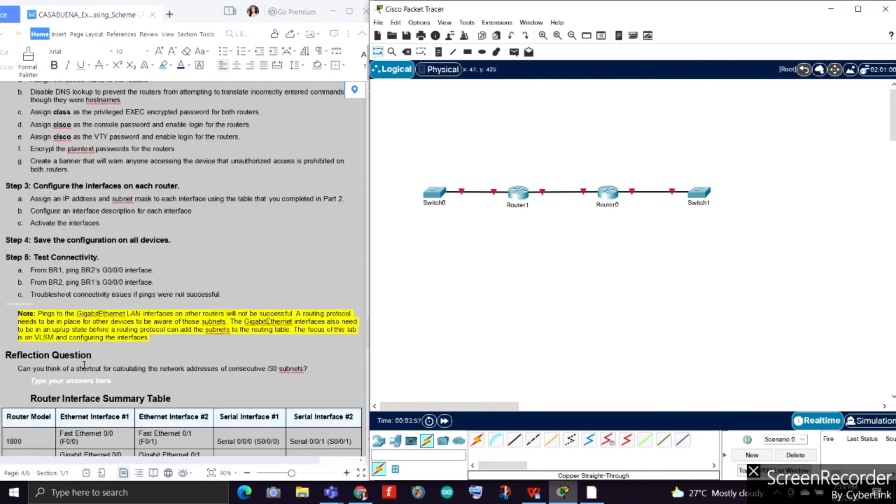
{"action": "scroll", "coordinate": [85, 367], "scroll_direction": "up", "scroll_amount": 10}
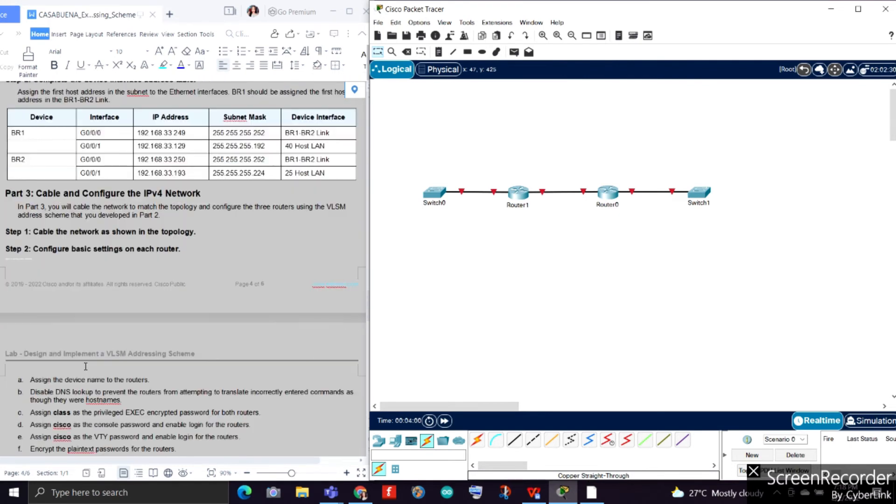
{"action": "scroll", "coordinate": [85, 366], "scroll_direction": "down", "scroll_amount": 2}
{"action": "scroll", "coordinate": [39, 308], "scroll_direction": "down", "scroll_amount": 2}
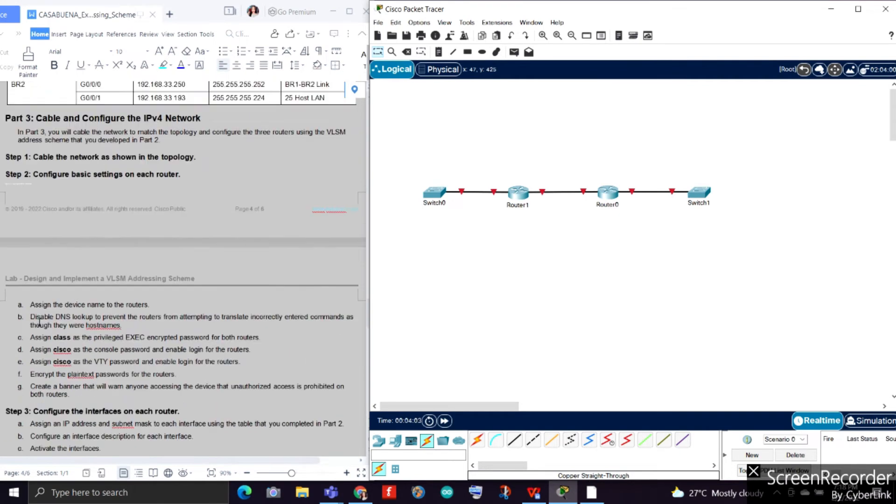
{"action": "left_click_drag", "start_coordinate": [17, 133], "coordinate": [204, 156]}
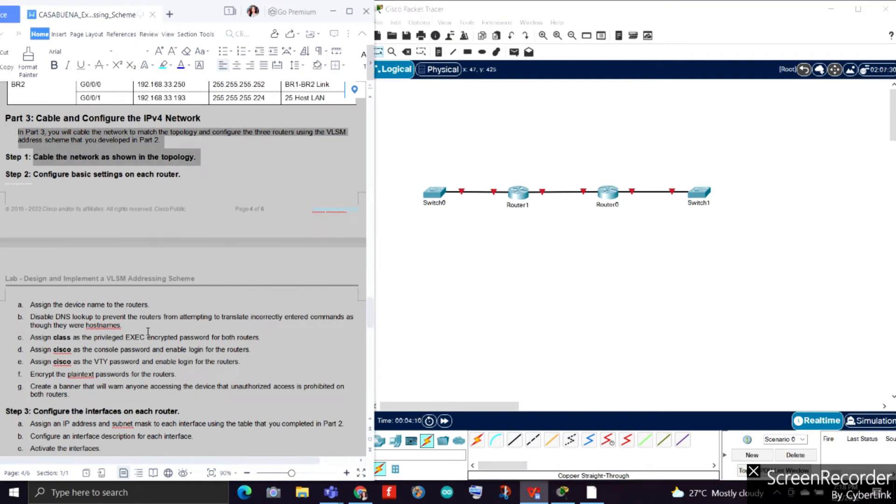
{"action": "left_click", "coordinate": [159, 298]}
Open Router1's command-line interface beside the lab document and start a console session.
{"action": "left_click", "coordinate": [520, 194]}
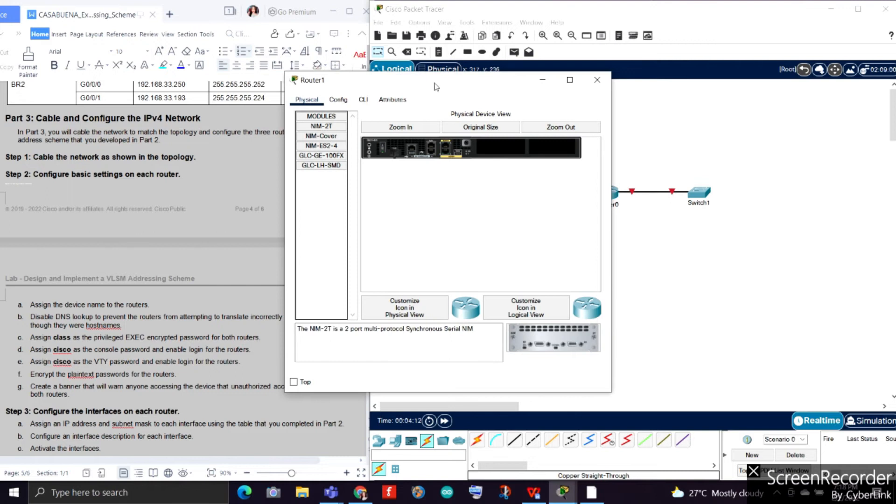
{"action": "left_click_drag", "start_coordinate": [438, 83], "coordinate": [693, 95]}
{"action": "left_click", "coordinate": [599, 115]}
{"action": "left_click", "coordinate": [623, 114]}
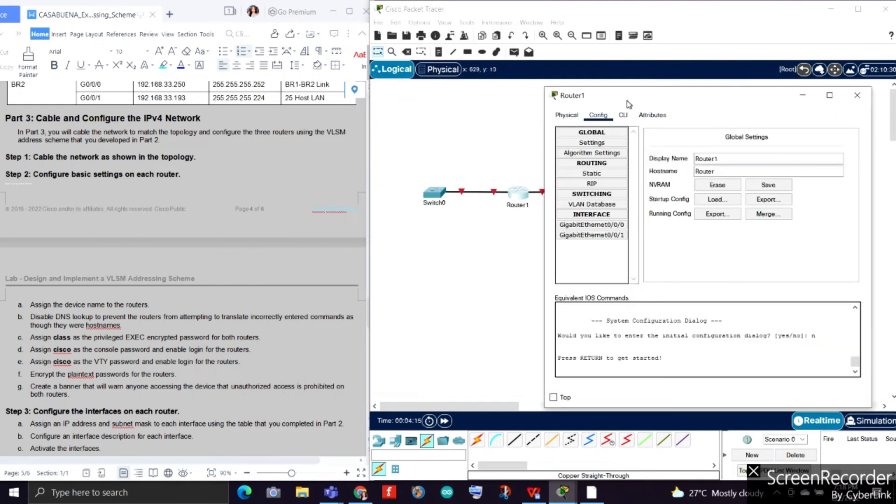
{"action": "key", "text": "Return"}
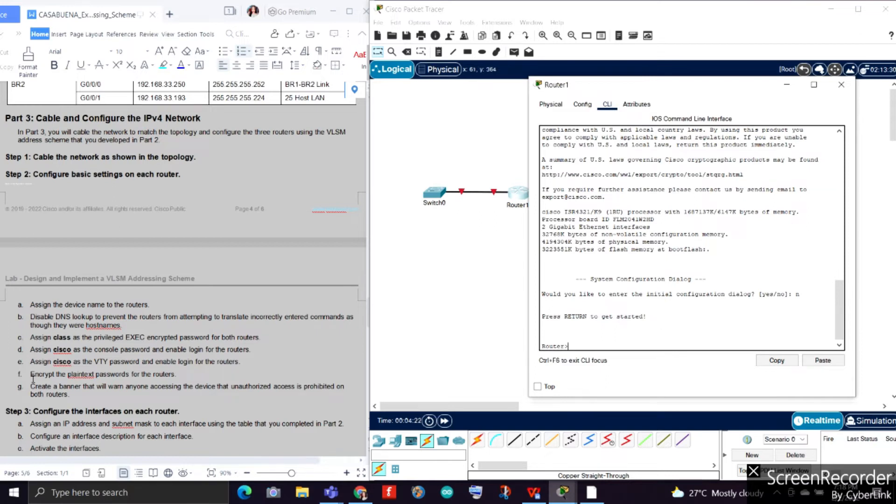
Examine the lab document for the router names, marking the device entries in the Part 2 interface address table.
{"action": "scroll", "coordinate": [49, 294], "scroll_direction": "down", "scroll_amount": 1}
{"action": "scroll", "coordinate": [51, 298], "scroll_direction": "up", "scroll_amount": 10}
{"action": "scroll", "coordinate": [53, 299], "scroll_direction": "down", "scroll_amount": 3}
{"action": "scroll", "coordinate": [53, 299], "scroll_direction": "up", "scroll_amount": 10}
{"action": "scroll", "coordinate": [345, 205], "scroll_direction": "up", "scroll_amount": 5}
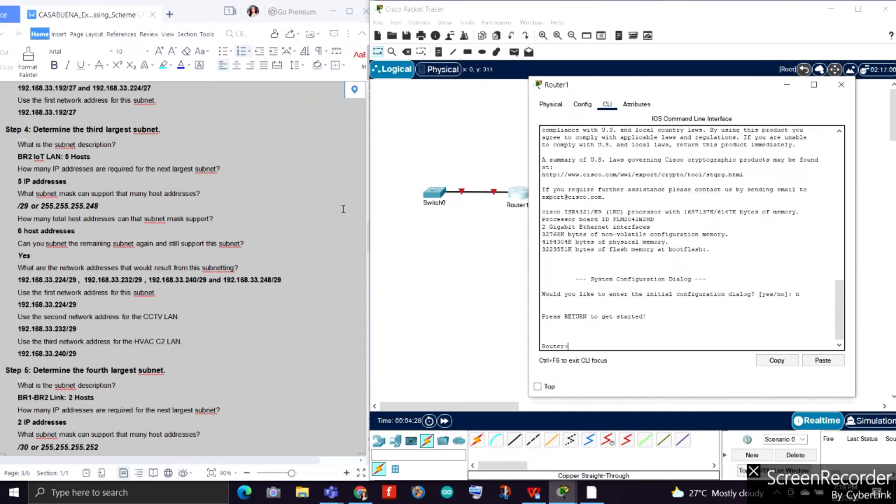
{"action": "scroll", "coordinate": [220, 253], "scroll_direction": "down", "scroll_amount": 20}
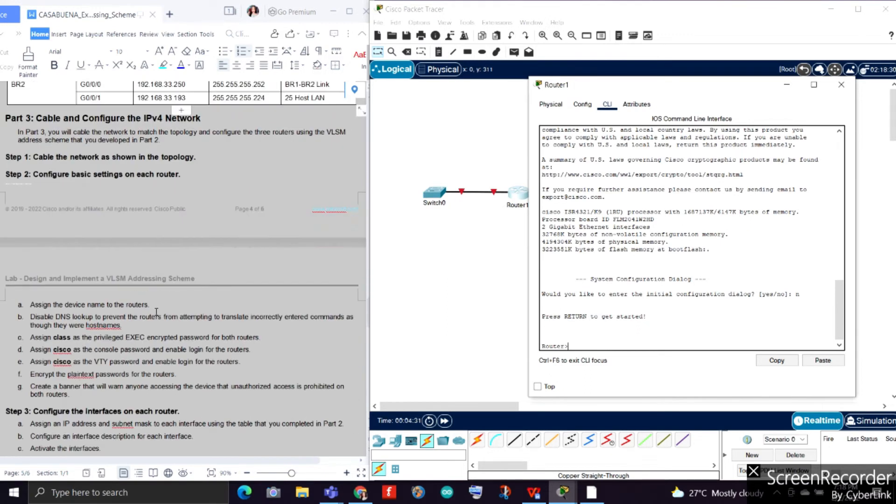
{"action": "scroll", "coordinate": [157, 312], "scroll_direction": "up", "scroll_amount": 1}
{"action": "left_click_drag", "start_coordinate": [36, 193], "coordinate": [255, 209]}
{"action": "left_click_drag", "start_coordinate": [37, 136], "coordinate": [11, 159]}
Enter global configuration mode on Router1 from privileged EXEC mode and set its hostname to BR1.
{"action": "left_click", "coordinate": [517, 194]}
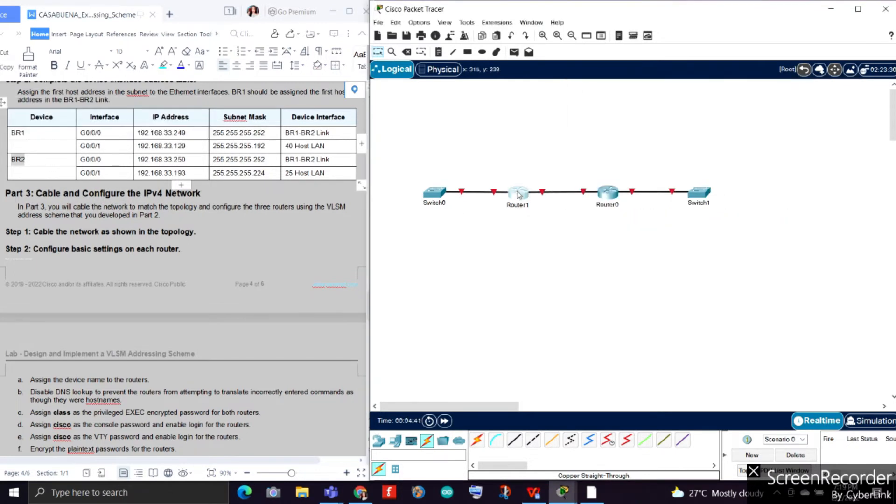
{"action": "type", "text": "enable"}
{"action": "key", "text": "Return"}
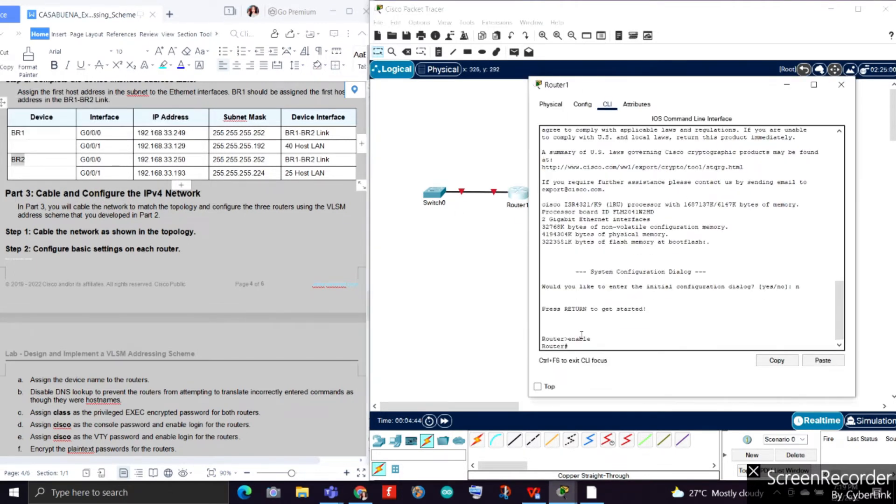
{"action": "type", "text": "config t"}
{"action": "key", "text": "Return"}
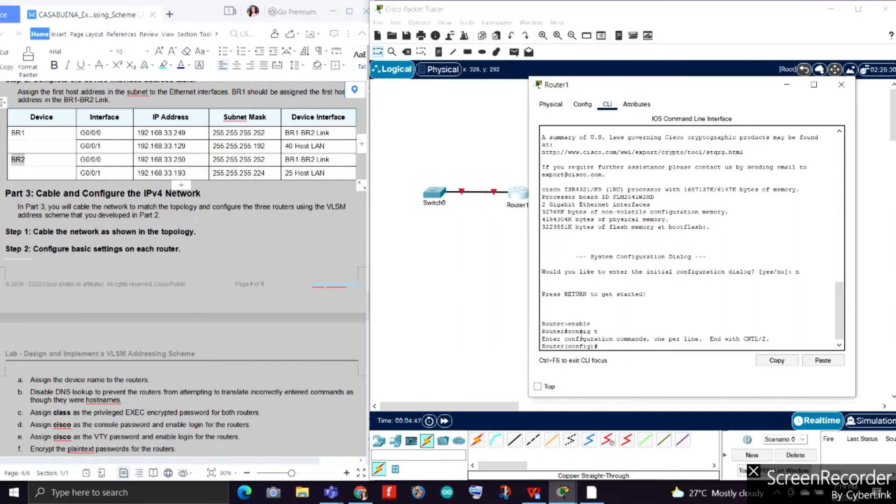
{"action": "type", "text": "hostname BR1"}
{"action": "key", "text": "Return"}
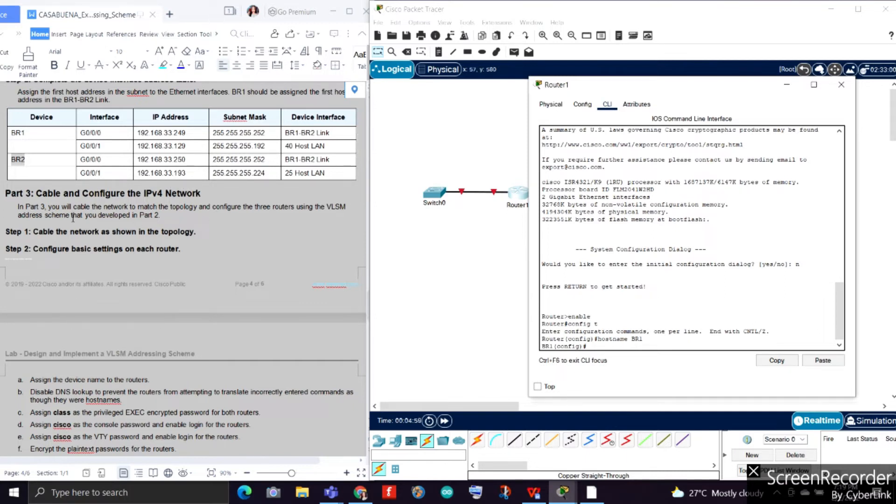
Mark the DNS lookup task in the lab document and disable DNS lookup on BR1 with no ip domain-lookup.
{"action": "scroll", "coordinate": [107, 326], "scroll_direction": "down", "scroll_amount": 3}
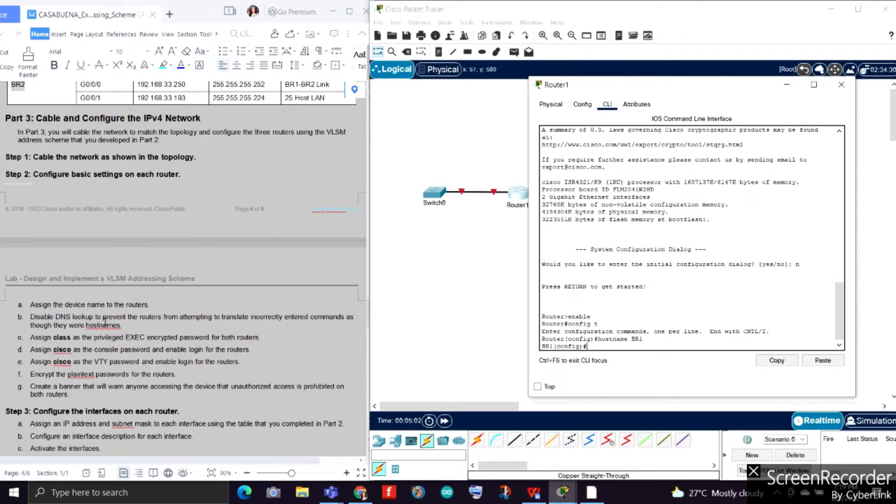
{"action": "left_click_drag", "start_coordinate": [33, 318], "coordinate": [202, 322]}
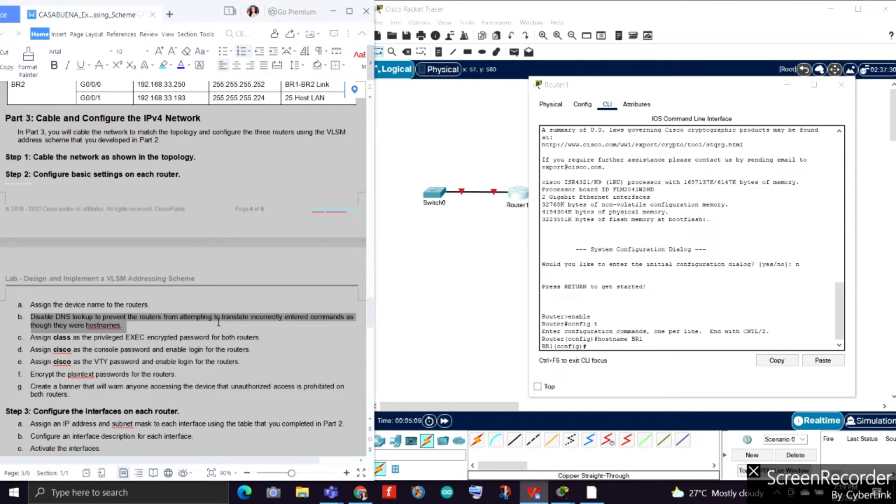
{"action": "left_click", "coordinate": [594, 347]}
{"action": "type", "text": "no ip"}
{"action": "left_click", "coordinate": [170, 322]}
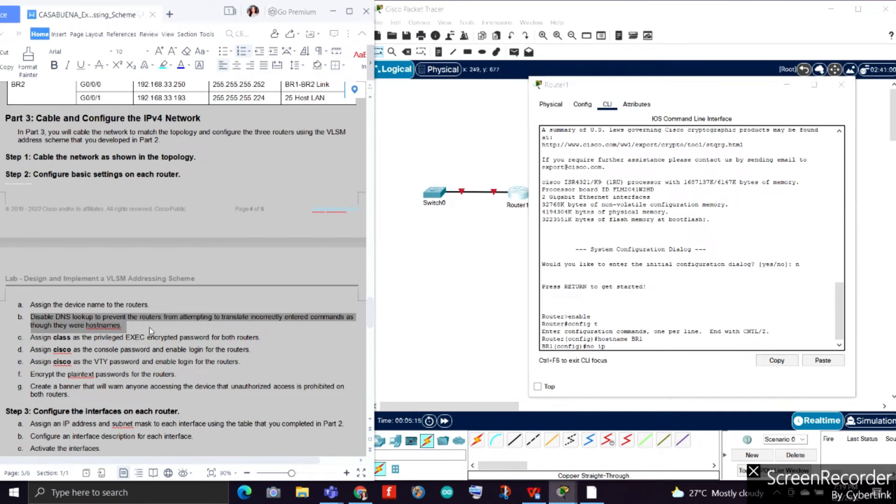
{"action": "left_click", "coordinate": [612, 346]}
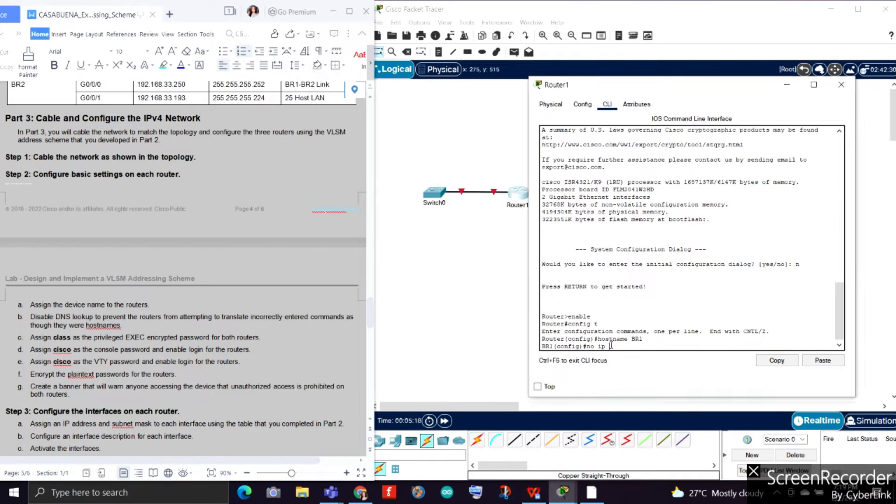
{"action": "type", "text": "domain-lookup"}
{"action": "key", "text": "Return"}
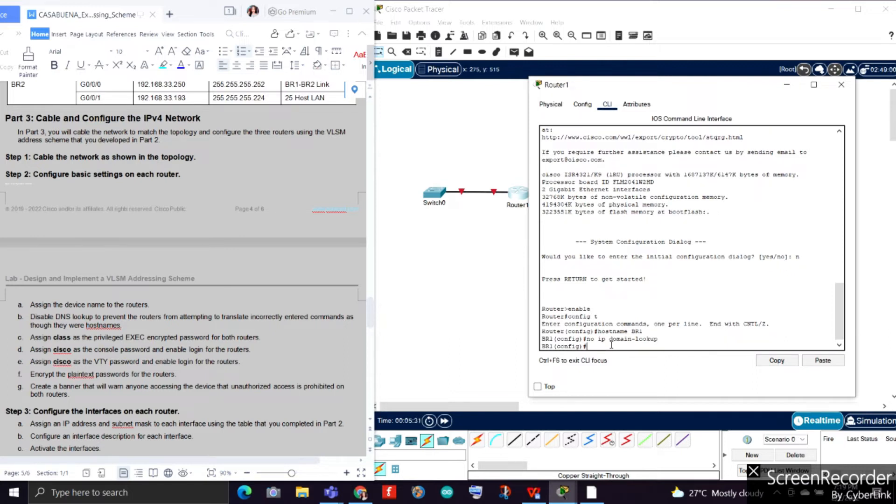
Set the encrypted privileged EXEC password on BR1 with enable secret, using the password given in the lab.
{"action": "type", "text": "eban"}
{"action": "type", "text": "nable secr"}
{"action": "type", "text": "et class"}
{"action": "key", "text": "Return"}
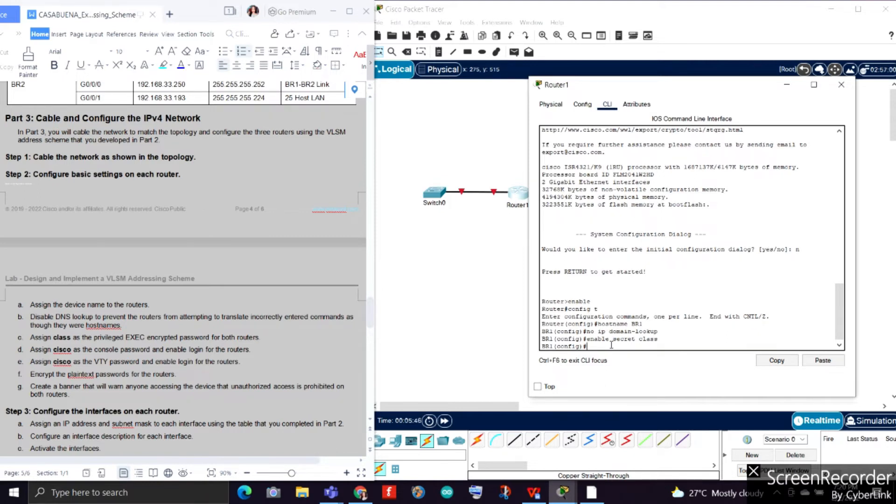
Set the console password on BR1's line console 0, enable login and return to global configuration mode.
{"action": "type", "text": "line console 0"}
{"action": "key", "text": "Return"}
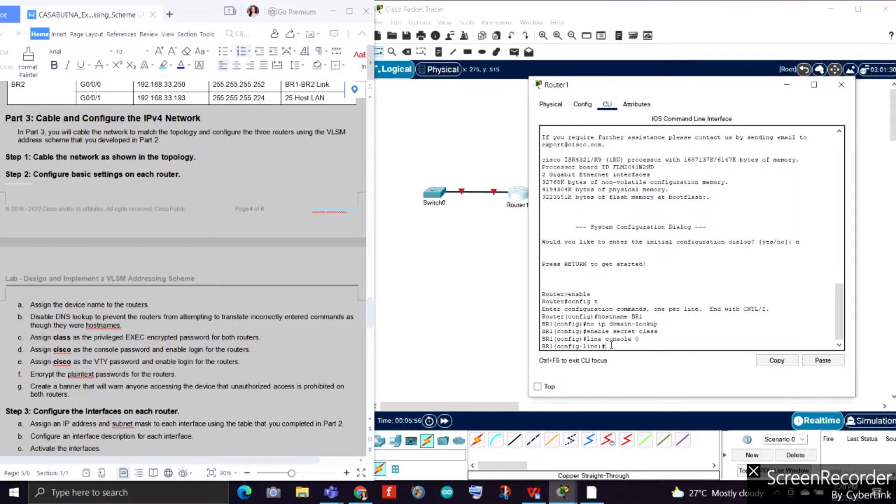
{"action": "type", "text": "passoword cisco"}
{"action": "key", "text": "Return"}
{"action": "type", "text": "login"}
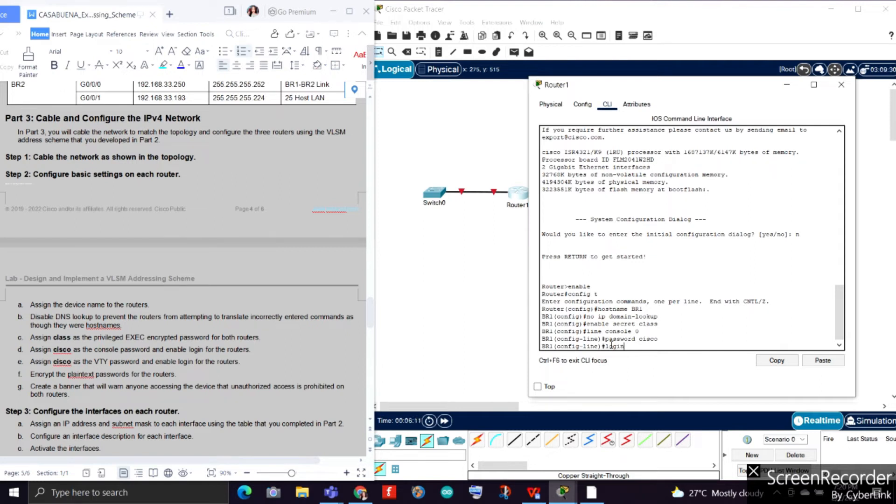
{"action": "key", "text": "Return"}
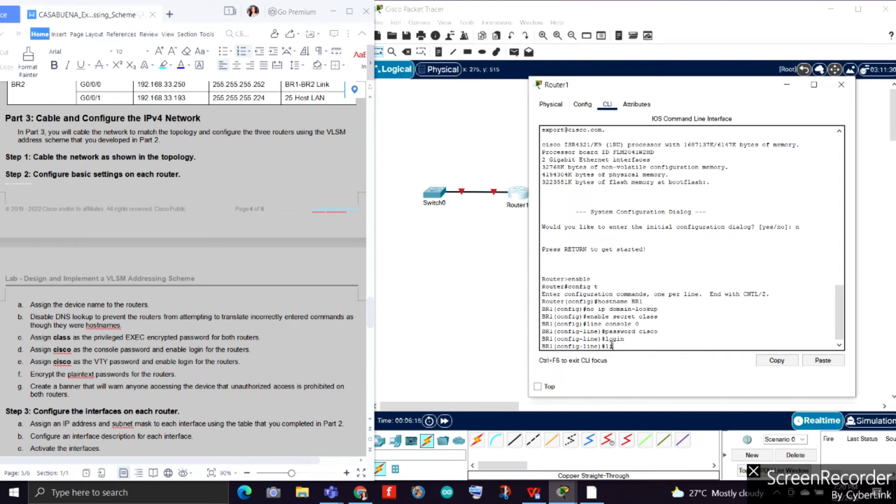
{"action": "type", "text": "exit"}
{"action": "key", "text": "Return"}
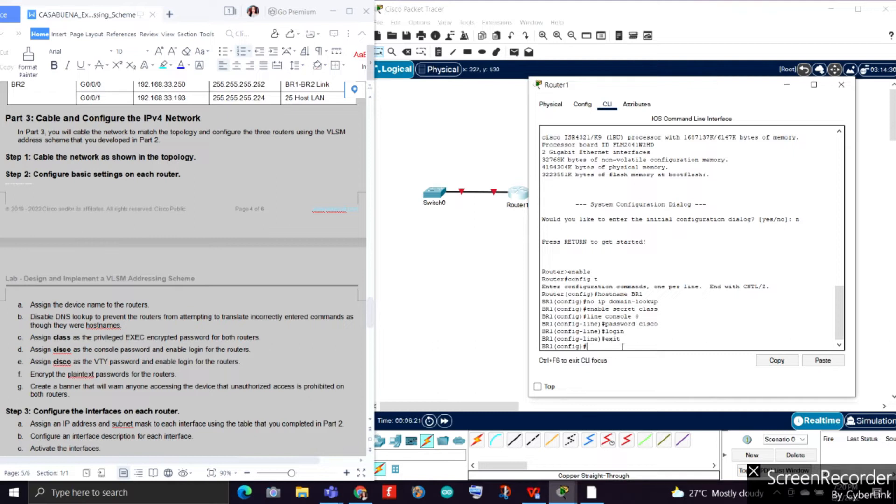
Set the VTY password on BR1's lines vty 0 15, enable login and return to global configuration mode.
{"action": "type", "text": "line vty 0 15"}
{"action": "scroll", "coordinate": [47, 257], "scroll_direction": "down", "scroll_amount": 5}
{"action": "left_click_drag", "start_coordinate": [30, 249], "coordinate": [232, 252]}
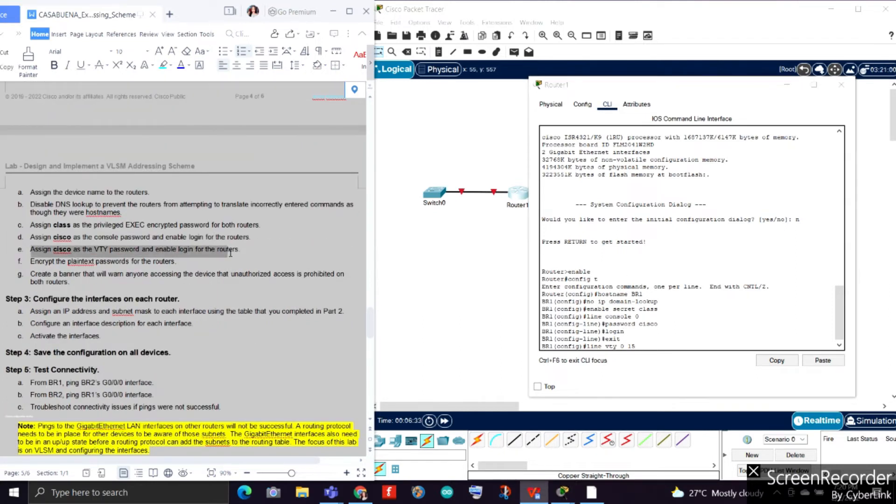
{"action": "left_click", "coordinate": [218, 261]}
{"action": "left_click", "coordinate": [651, 347]}
{"action": "key", "text": "Return"}
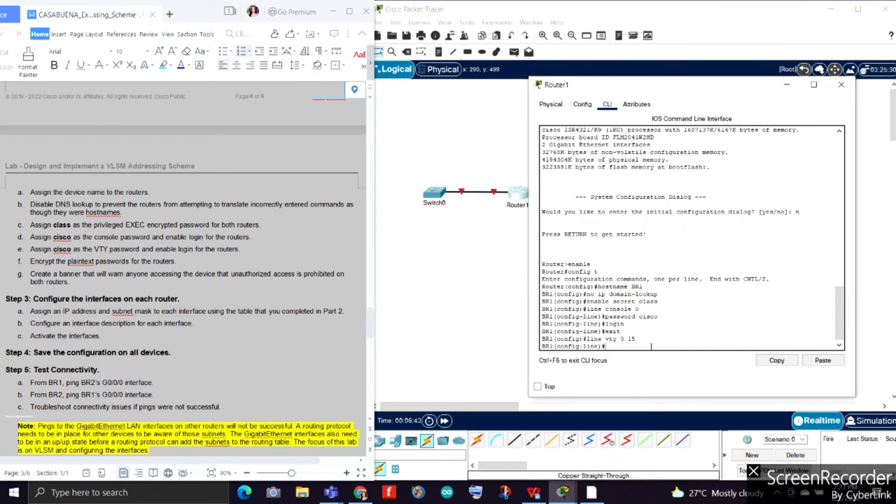
{"action": "type", "text": "password cisco"}
{"action": "key", "text": "Return"}
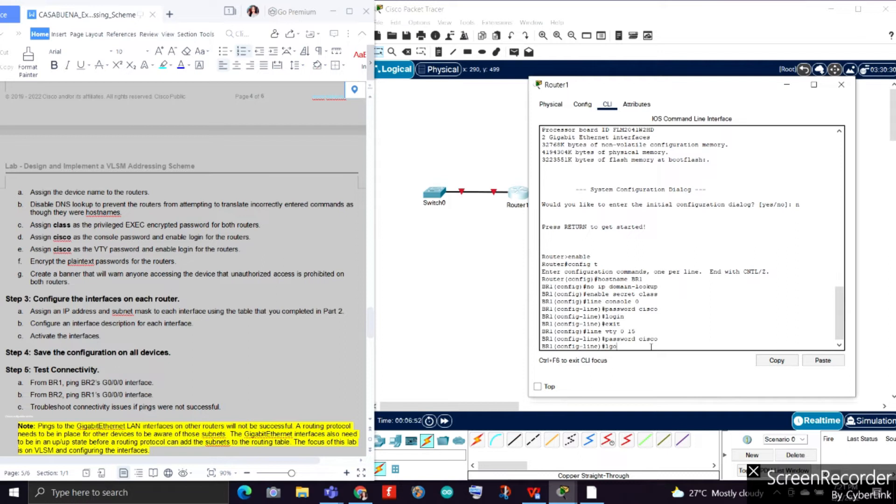
{"action": "key", "text": "Return"}
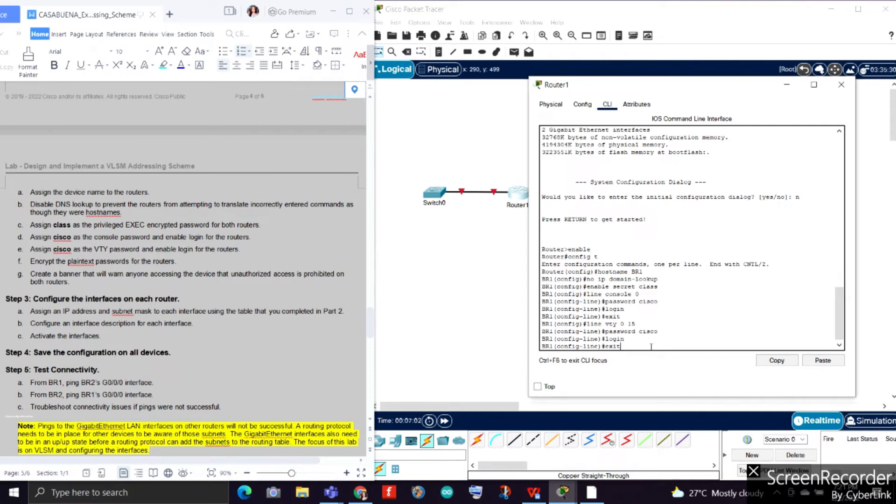
{"action": "key", "text": "Return"}
Encrypt the plaintext passwords on BR1 with service password-encryption.
{"action": "type", "text": "service password"}
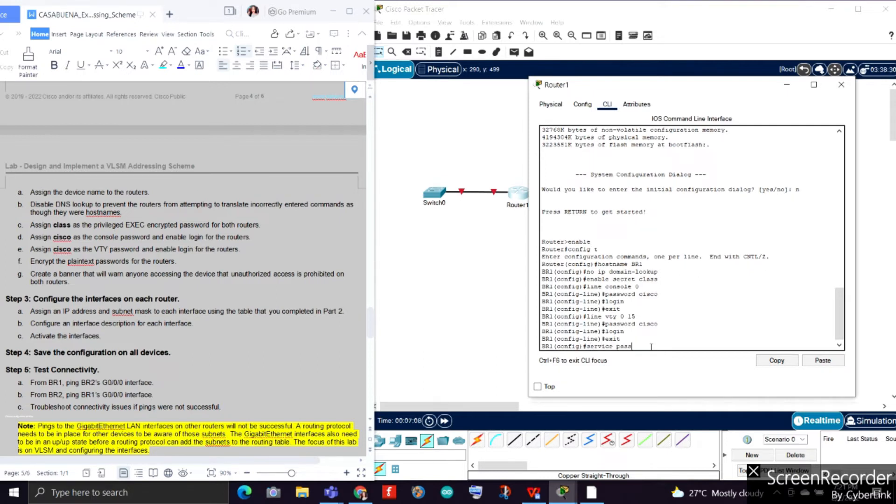
{"action": "type", "text": "ption"}
{"action": "key", "text": "Return"}
Create a message-of-the-day banner on BR1 reading "Unauthorized access is prohibited", delimited by # characters.
{"action": "type", "text": "banner motd #"}
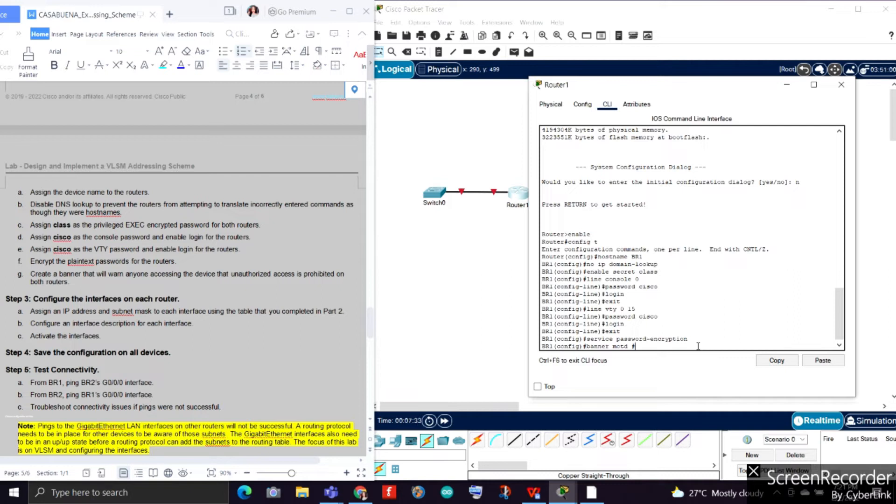
{"action": "left_click_drag", "start_coordinate": [71, 282], "coordinate": [30, 275]}
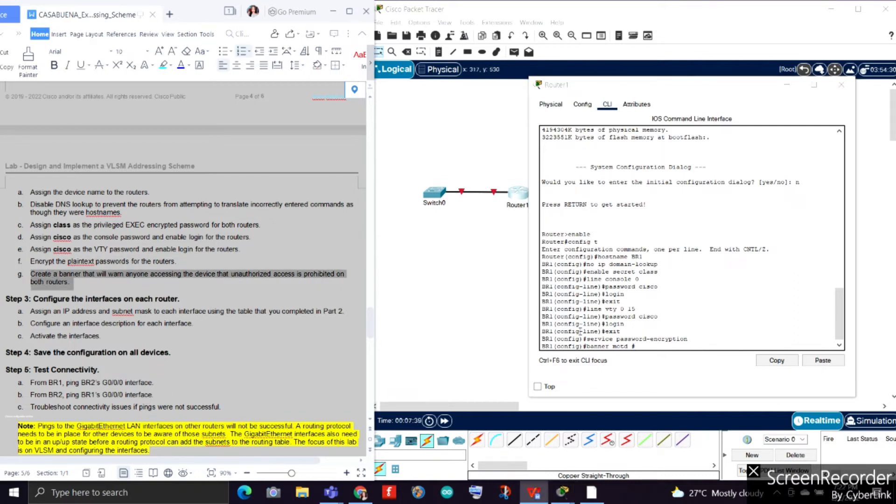
{"action": "left_click", "coordinate": [656, 358]}
{"action": "type", "text": "U"}
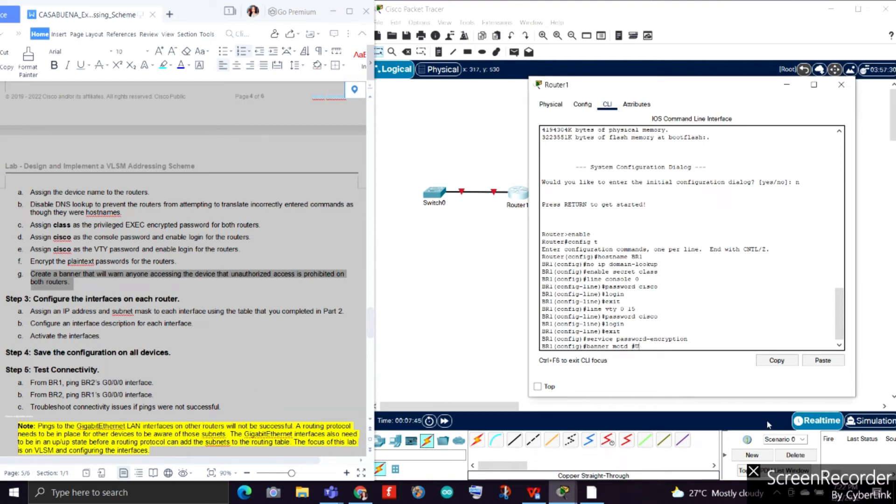
{"action": "type", "text": "nauthorized access is prohibited on both routers"}
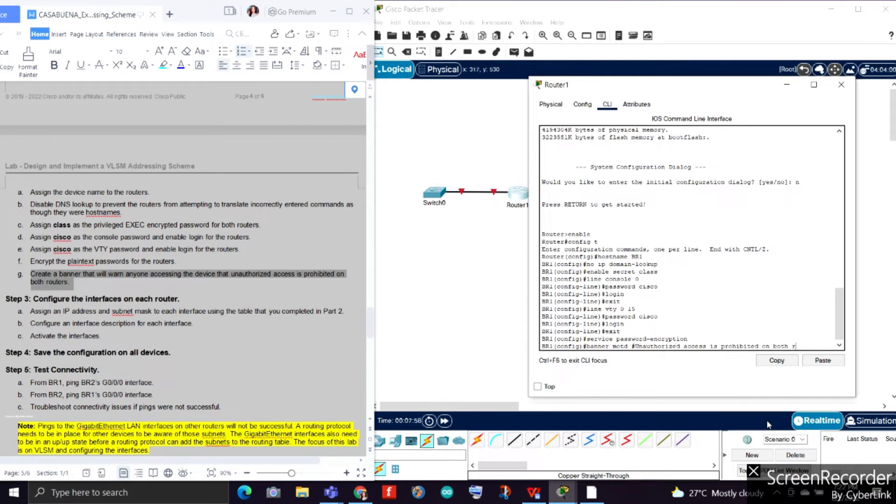
{"action": "key", "text": "BackSpace"}
{"action": "key", "text": "BackSpace"}
{"action": "key", "text": "BackSpace"}
{"action": "key", "text": "BackSpace"}
{"action": "key", "text": "BackSpace"}
{"action": "key", "text": "BackSpace"}
{"action": "key", "text": "BackSpace"}
{"action": "key", "text": "BackSpace"}
{"action": "key", "text": "BackSpace"}
{"action": "key", "text": "BackSpace"}
{"action": "key", "text": "BackSpace"}
{"action": "key", "text": "BackSpace"}
{"action": "key", "text": "BackSpace"}
{"action": "key", "text": "BackSpace"}
{"action": "key", "text": "BackSpace"}
{"action": "key", "text": "BackSpace"}
{"action": "type", "text": "#"}
{"action": "key", "text": "Return"}
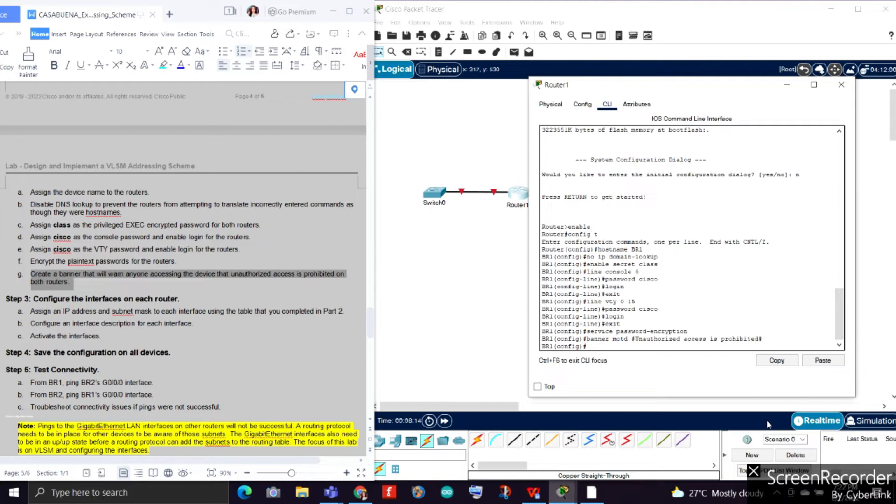
Examine the Step 3 interface tasks and the device interface address table for BR1's addresses and subnet masks.
{"action": "left_click", "coordinate": [56, 264]}
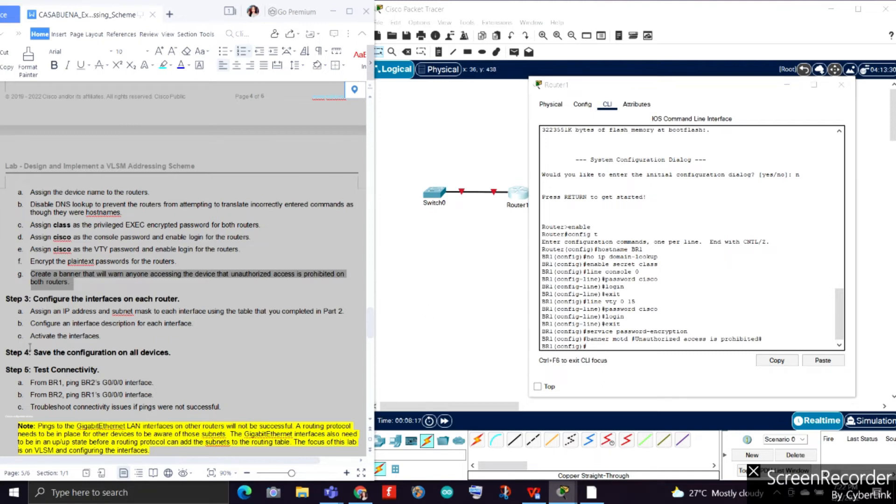
{"action": "scroll", "coordinate": [56, 264], "scroll_direction": "down", "scroll_amount": 1}
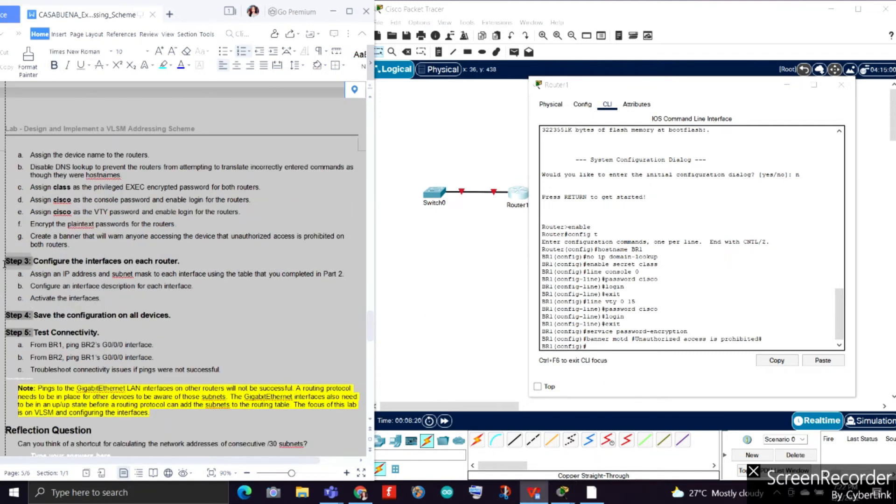
{"action": "left_click", "coordinate": [116, 283]}
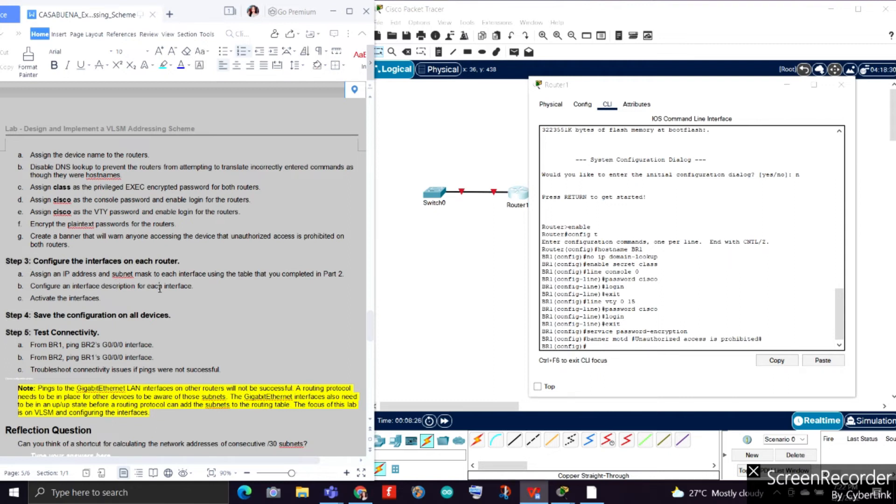
{"action": "scroll", "coordinate": [159, 288], "scroll_direction": "up", "scroll_amount": 7}
{"action": "left_click", "coordinate": [192, 260]}
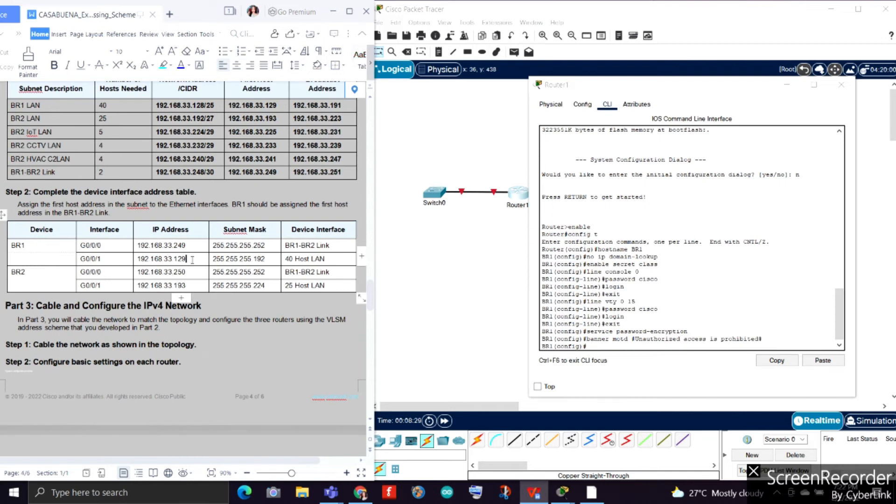
{"action": "left_click_drag", "start_coordinate": [13, 246], "coordinate": [300, 284]}
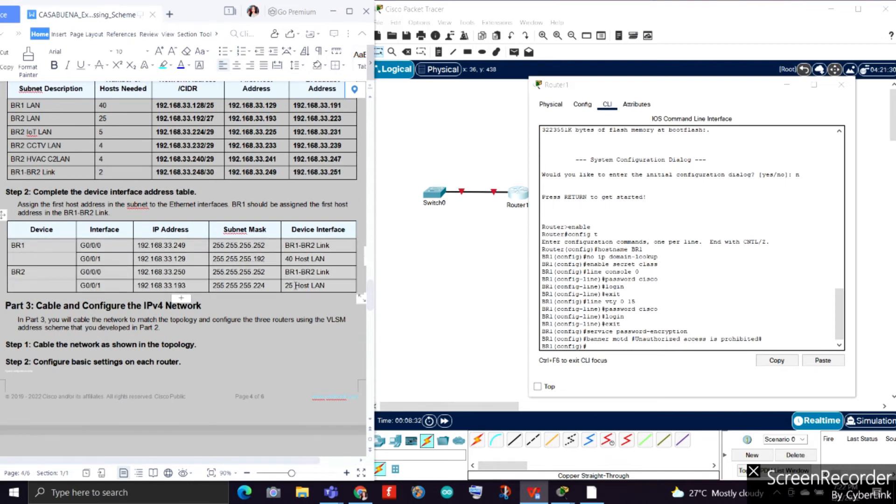
{"action": "left_click", "coordinate": [448, 352]}
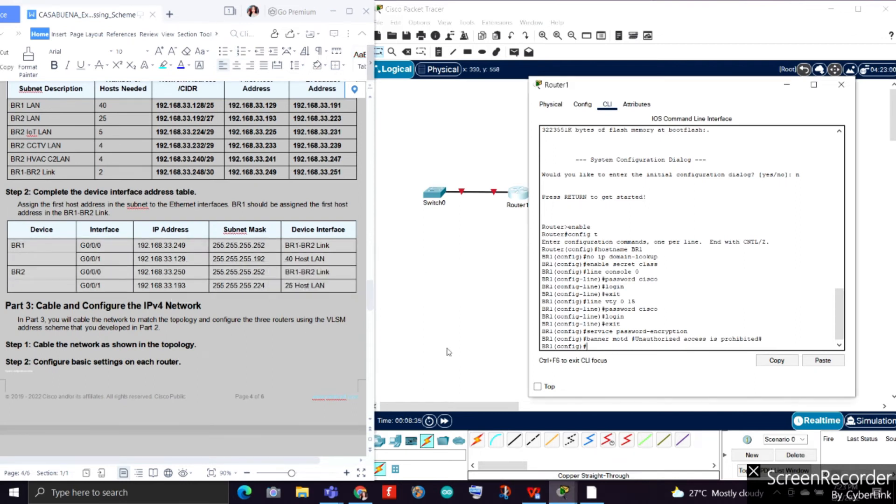
{"action": "scroll", "coordinate": [71, 327], "scroll_direction": "down", "scroll_amount": 10}
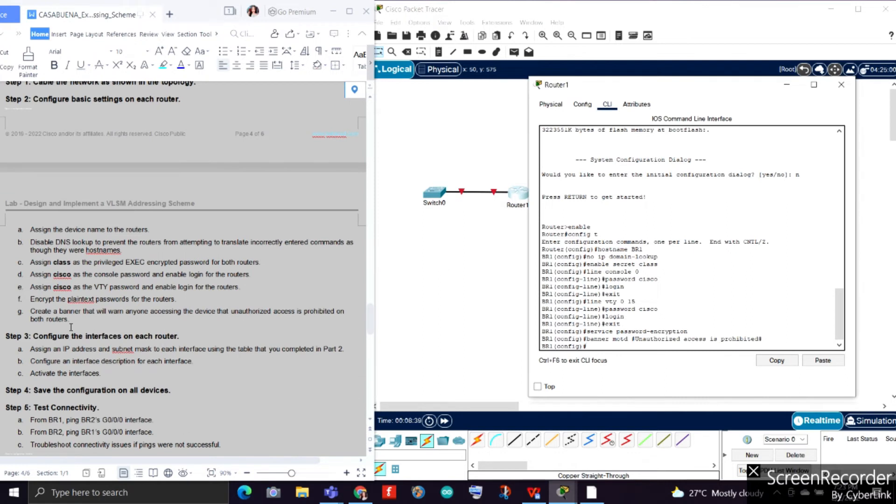
{"action": "scroll", "coordinate": [71, 328], "scroll_direction": "up", "scroll_amount": 13}
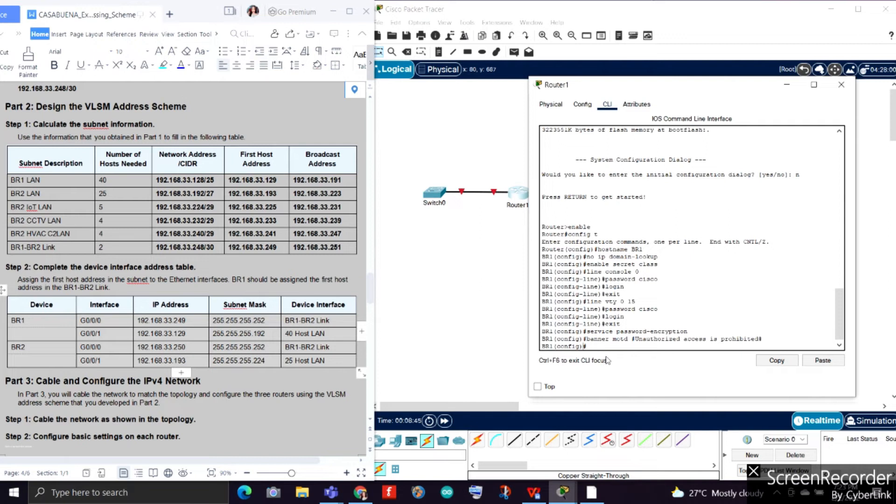
{"action": "type", "text": "ip address"}
{"action": "key", "text": "BackSpace"}
{"action": "key", "text": "BackSpace"}
{"action": "key", "text": "BackSpace"}
{"action": "key", "text": "BackSpace"}
{"action": "key", "text": "BackSpace"}
{"action": "key", "text": "BackSpace"}
{"action": "key", "text": "BackSpace"}
{"action": "key", "text": "BackSpace"}
{"action": "key", "text": "BackSpace"}
{"action": "key", "text": "BackSpace"}
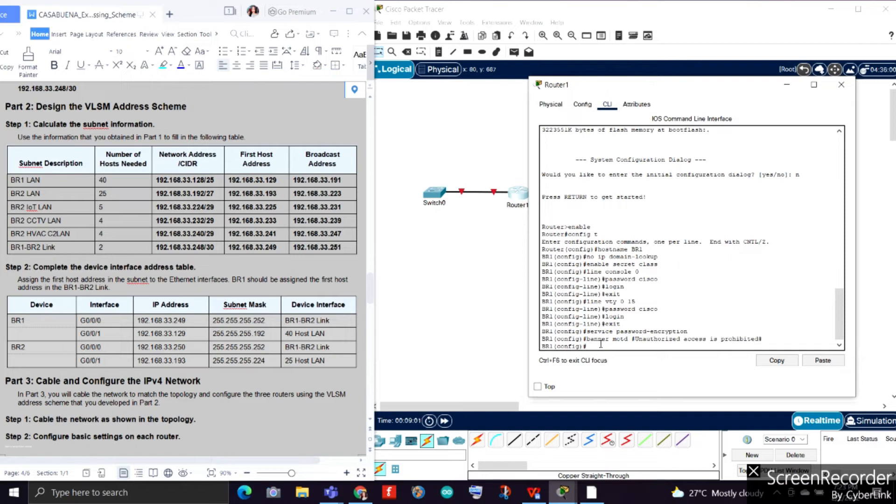
Enter interface configuration mode for gigabitethernet0/0/0 on BR1.
{"action": "type", "text": "gigabithethernet"}
{"action": "key", "text": "BackSpace"}
{"action": "key", "text": "BackSpace"}
{"action": "key", "text": "BackSpace"}
{"action": "key", "text": "BackSpace"}
{"action": "key", "text": "BackSpace"}
{"action": "key", "text": "BackSpace"}
{"action": "key", "text": "BackSpace"}
{"action": "key", "text": "BackSpace"}
{"action": "key", "text": "BackSpace"}
{"action": "key", "text": "BackSpace"}
{"action": "type", "text": "ethern"}
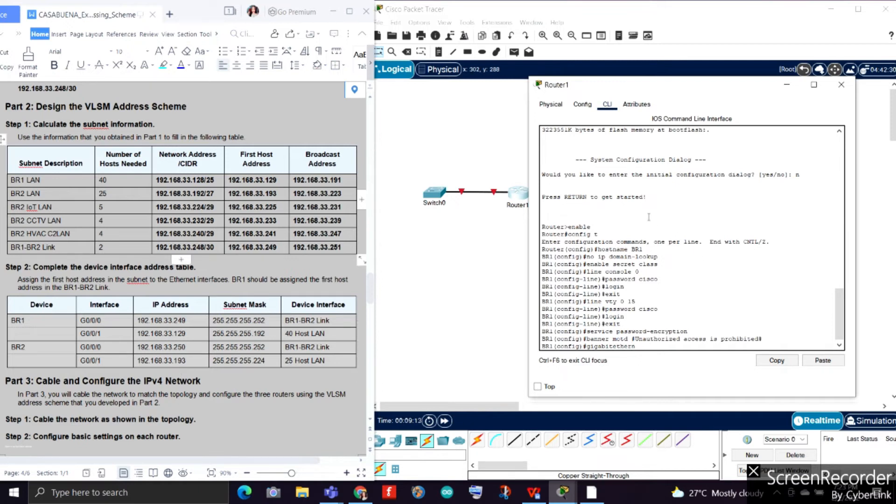
{"action": "type", "text": "et"}
{"action": "key", "text": "Left"}
{"action": "key", "text": "Left"}
{"action": "key", "text": "Left"}
{"action": "key", "text": "Left"}
{"action": "key", "text": "Left"}
{"action": "key", "text": "Left"}
{"action": "key", "text": "Left"}
{"action": "key", "text": "Left"}
{"action": "key", "text": "Left"}
{"action": "key", "text": "Left"}
{"action": "key", "text": "Left"}
{"action": "key", "text": "Left"}
{"action": "type", "text": "ip"}
{"action": "key", "text": "BackSpace"}
{"action": "key", "text": "BackSpace"}
{"action": "key", "text": "BackSpace"}
{"action": "type", "text": "interface"}
{"action": "key", "text": "BackSpace"}
{"action": "type", "text": "0"}
{"action": "key", "text": "BackSpace"}
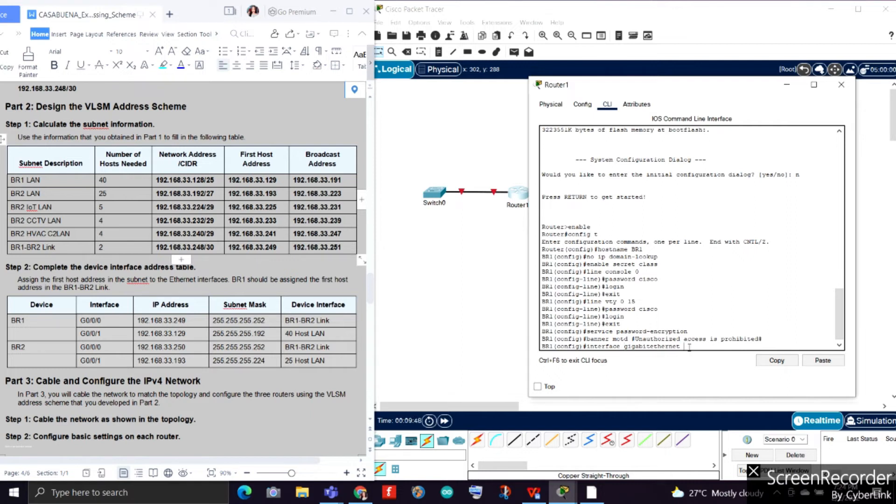
{"action": "type", "text": "f"}
{"action": "double_click", "coordinate": [624, 345]}
{"action": "left_click", "coordinate": [624, 345]}
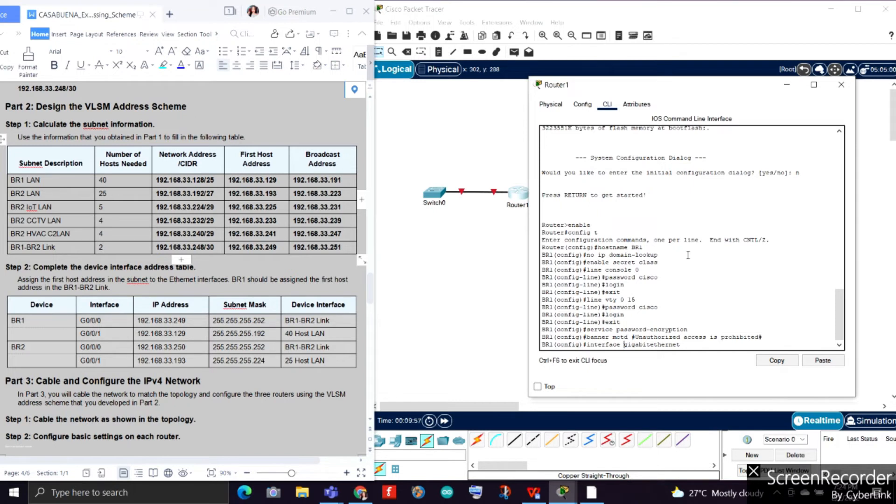
{"action": "key", "text": "BackSpace"}
{"action": "key", "text": "BackSpace"}
{"action": "key", "text": "BackSpace"}
{"action": "key", "text": "BackSpace"}
{"action": "key", "text": "BackSpace"}
{"action": "key", "text": "BackSpace"}
{"action": "key", "text": "BackSpace"}
{"action": "key", "text": "BackSpace"}
{"action": "key", "text": "BackSpace"}
{"action": "key", "text": "BackSpace"}
{"action": "key", "text": "BackSpace"}
{"action": "key", "text": "BackSpace"}
{"action": "key", "text": "BackSpace"}
{"action": "key", "text": "BackSpace"}
{"action": "key", "text": "BackSpace"}
{"action": "key", "text": "BackSpace"}
{"action": "type", "text": "gigabitethernet"}
{"action": "type", "text": "0/0/0"}
{"action": "key", "text": "Return"}
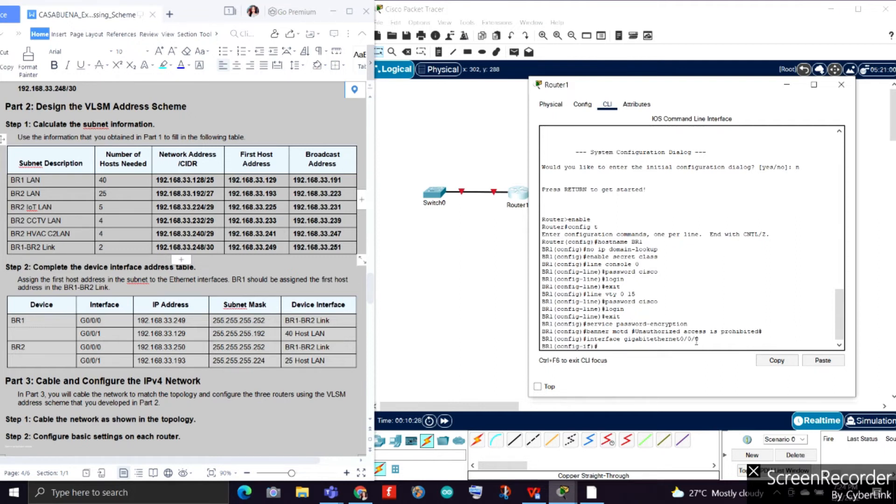
Assign IP address 192.168.33.249 with subnet mask 255.255.255.252 to BR1's G0/0/0 interface, as listed in the address table.
{"action": "type", "text": "ip address"}
{"action": "left_click", "coordinate": [176, 325]}
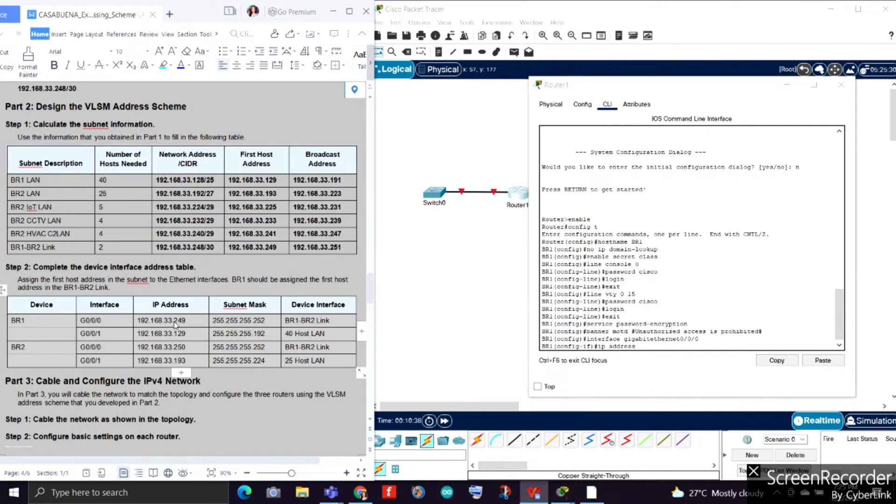
{"action": "left_click_drag", "start_coordinate": [187, 321], "coordinate": [139, 322]}
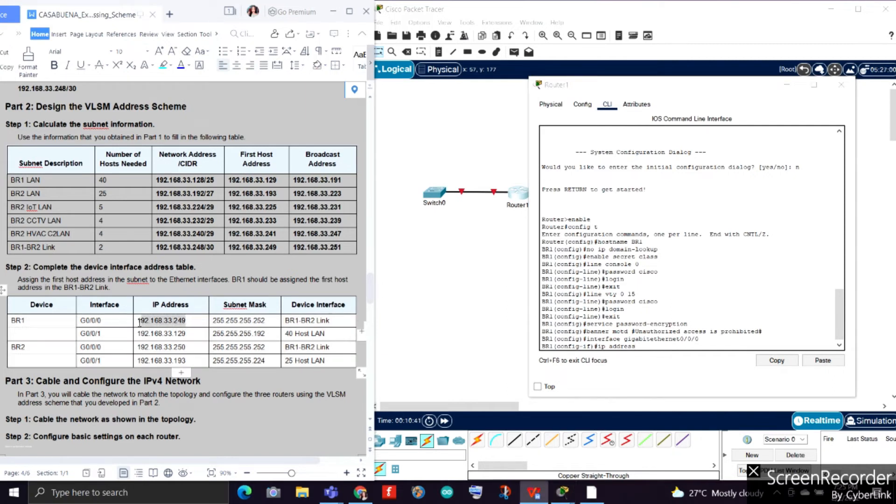
{"action": "left_click", "coordinate": [645, 349]}
{"action": "type", "text": "192.1"}
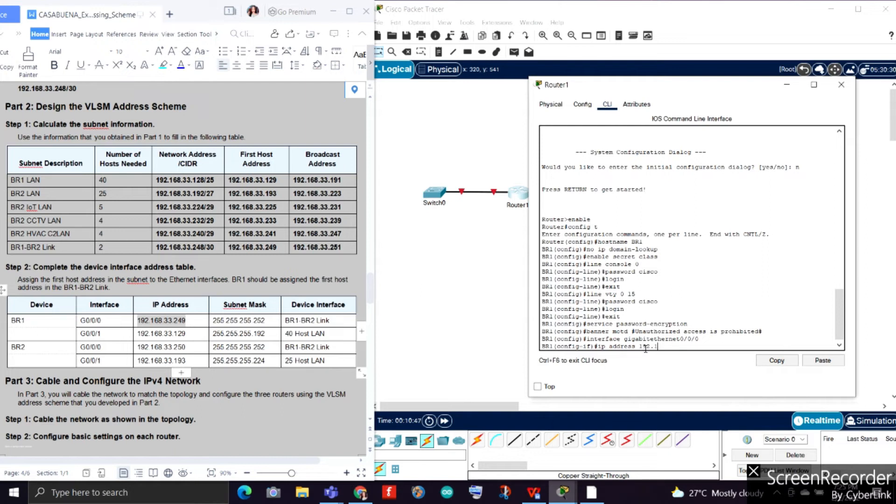
{"action": "type", "text": "68.33.249 255.255.255.252"}
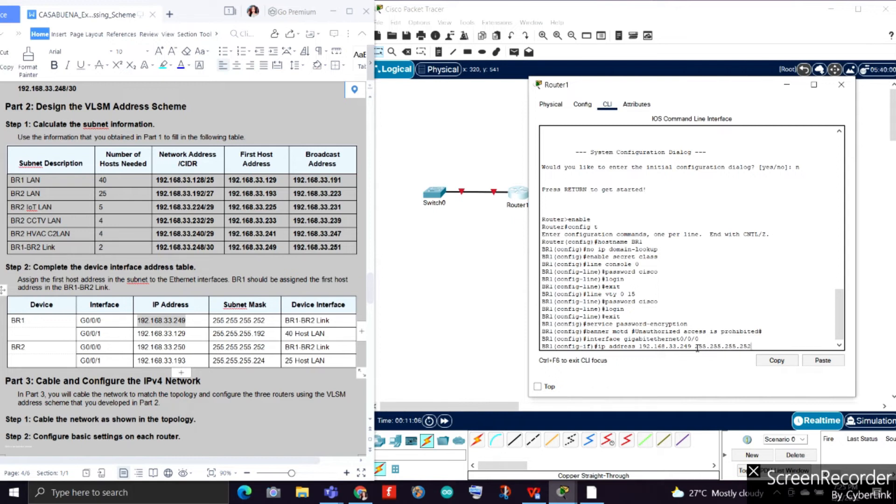
{"action": "key", "text": "Return"}
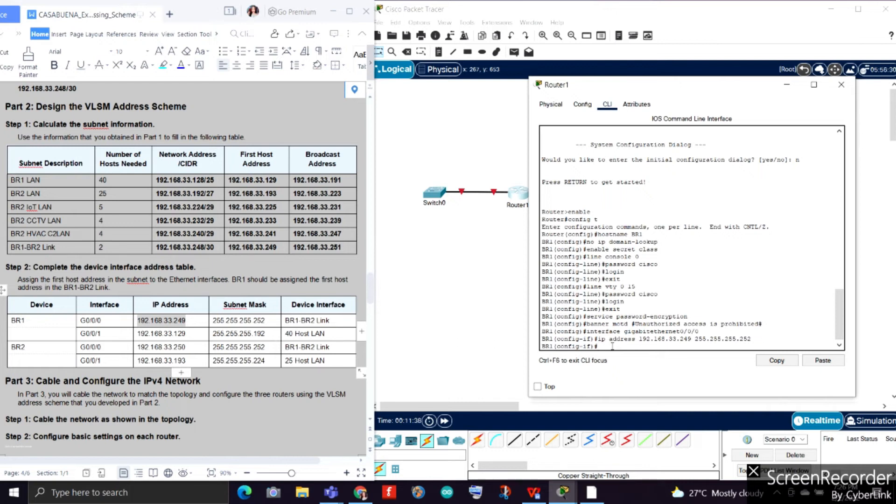
Activate BR1's G0/0/0 interface with no shutdown.
{"action": "type", "text": "ipv6"}
{"action": "key", "text": "BackSpace"}
{"action": "key", "text": "BackSpace"}
{"action": "key", "text": "BackSpace"}
{"action": "type", "text": "no shutdown"}
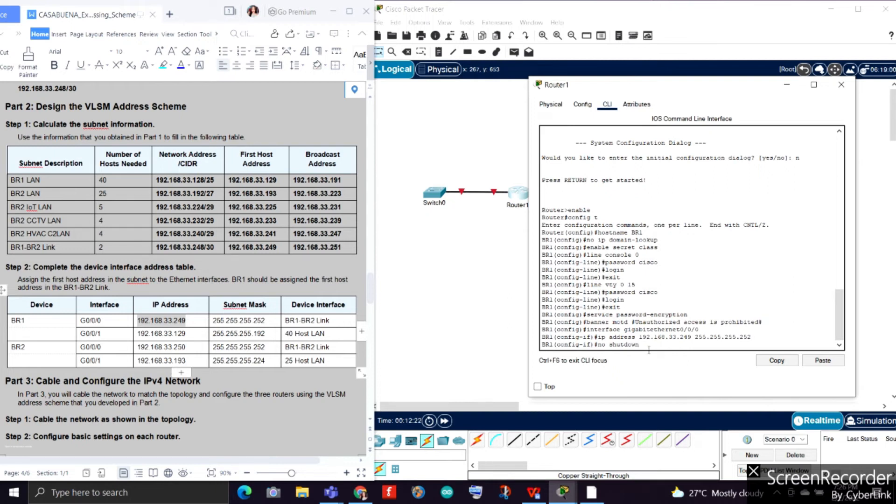
{"action": "key", "text": "Return"}
{"action": "key", "text": "Return"}
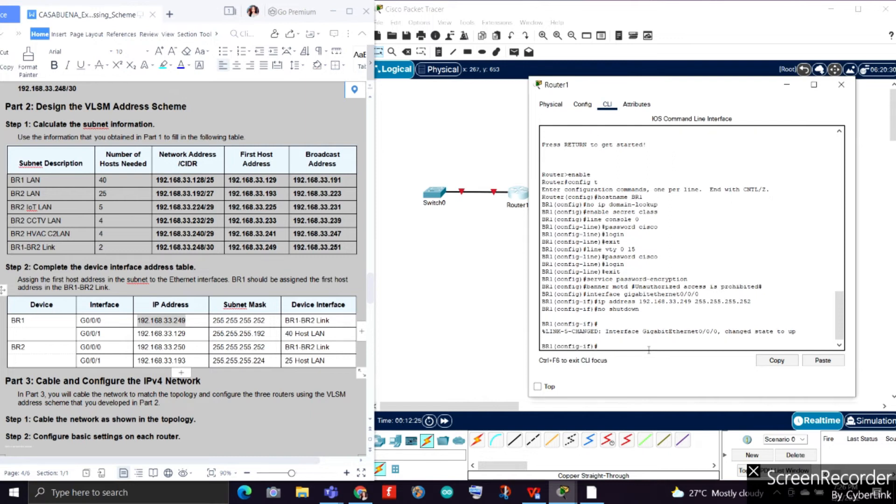
Add the description "BR1-BR2 Link" to BR1's G0/0/0 interface and return to global configuration mode.
{"action": "type", "text": "description"}
{"action": "type", "text": "B"}
{"action": "type", "text": "R1-BR2 Link"}
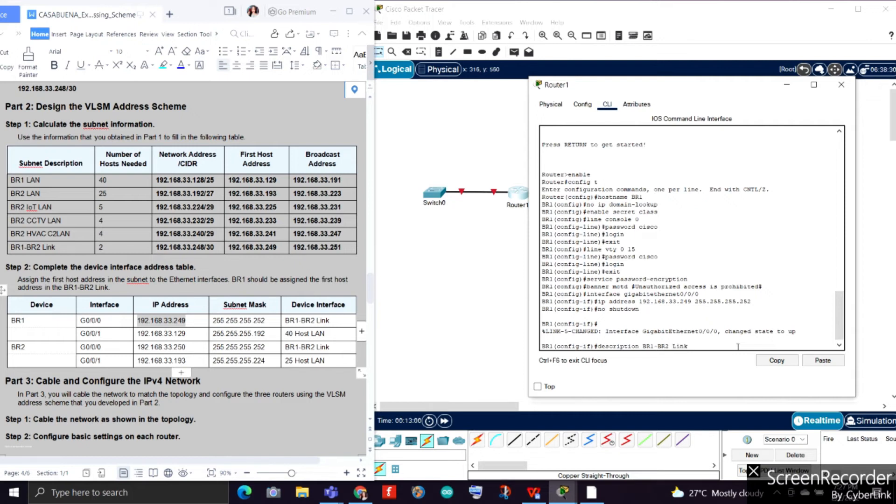
{"action": "key", "text": "Return"}
{"action": "type", "text": "exit"}
{"action": "key", "text": "Return"}
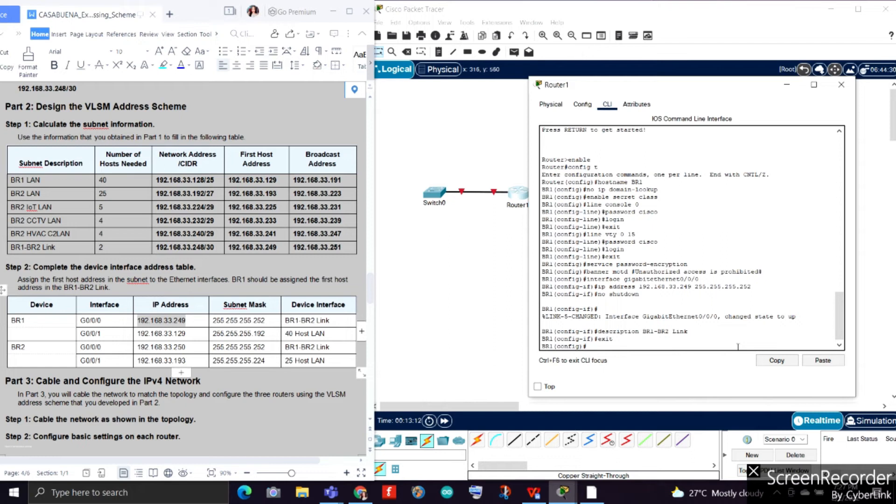
Configure BR1's gigabitethernet0/0/1 interface with IP address 192.168.33.129 and subnet mask 255.255.255.192.
{"action": "type", "text": "interface gigabithethernet0/0/"}
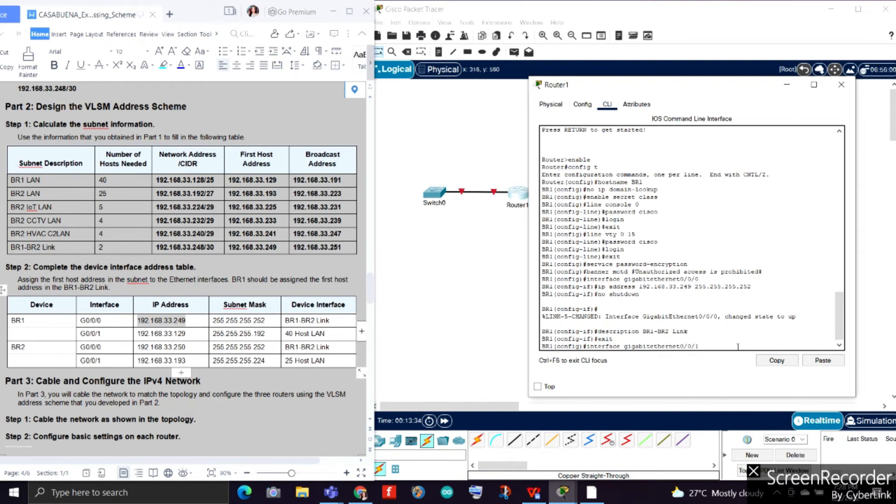
{"action": "type", "text": "1"}
{"action": "key", "text": "Return"}
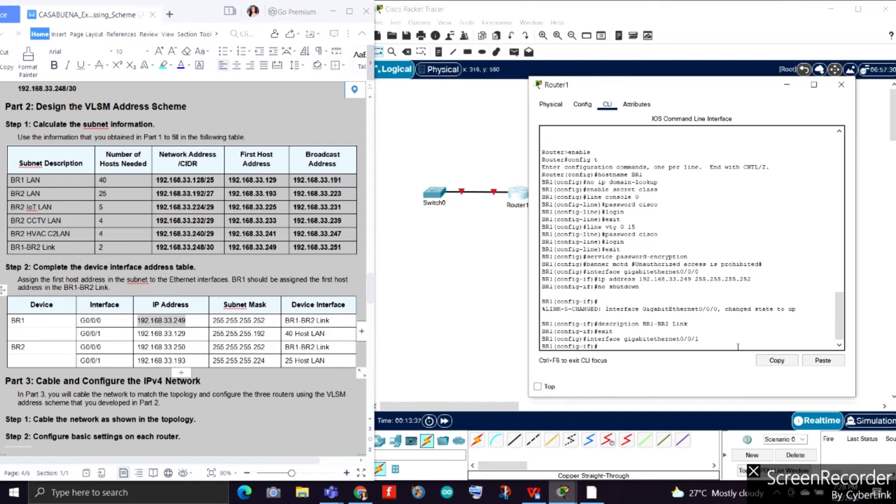
{"action": "type", "text": "ip address"}
{"action": "left_click", "coordinate": [165, 333]}
{"action": "left_click", "coordinate": [658, 342]}
{"action": "type", "text": "192.1"}
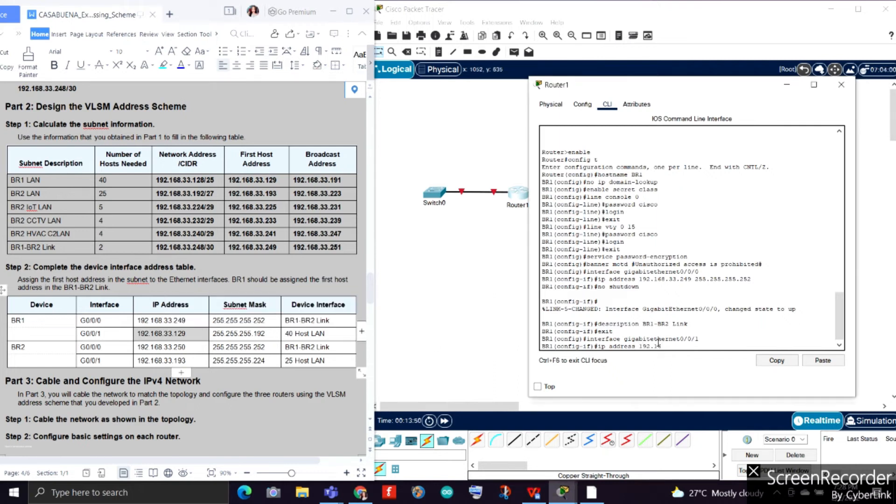
{"action": "type", "text": "68.33.129 255.255.255.192"}
{"action": "key", "text": "Return"}
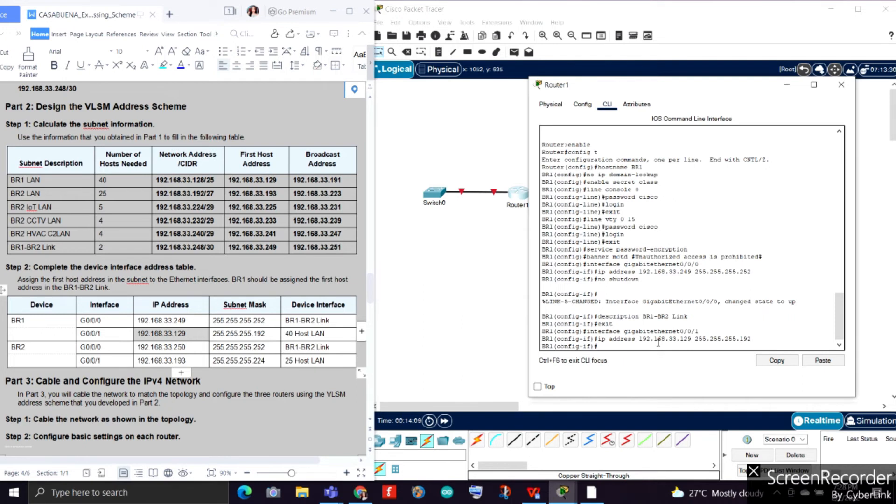
Activate BR1's G0/0/1 interface and describe it as "40 Host LAN", returning to global configuration mode.
{"action": "type", "text": "no shutdown"}
{"action": "key", "text": "Return"}
{"action": "key", "text": "Return"}
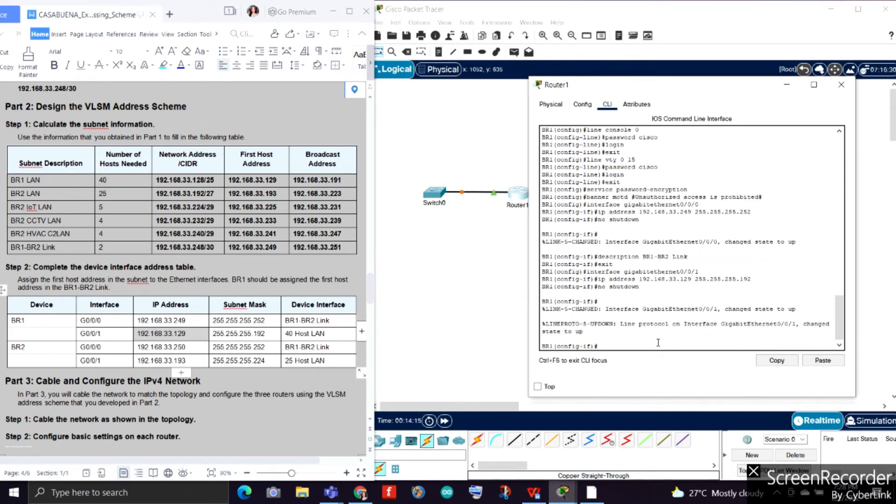
{"action": "type", "text": "description 40 Host LAN"}
{"action": "key", "text": "Return"}
{"action": "type", "text": "exit"}
{"action": "key", "text": "Return"}
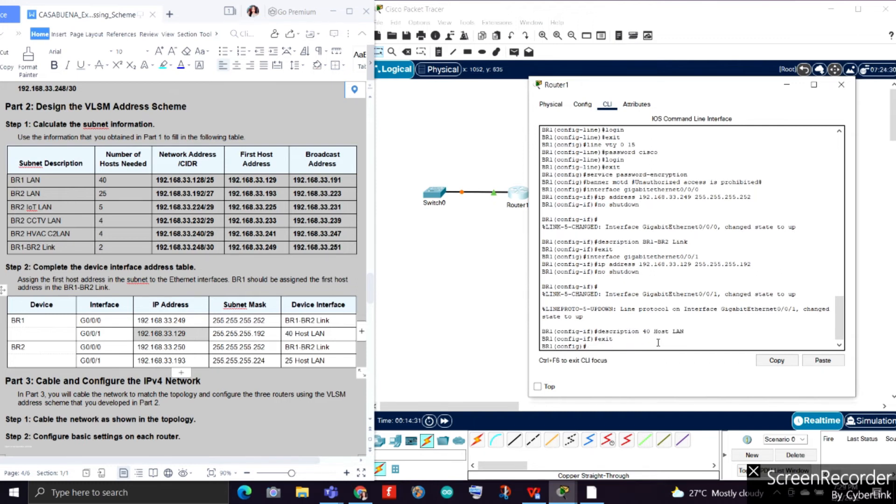
{"action": "type", "text": "interface"}
{"action": "key", "text": "BackSpace"}
{"action": "key", "text": "BackSpace"}
{"action": "key", "text": "BackSpace"}
{"action": "key", "text": "BackSpace"}
{"action": "key", "text": "BackSpace"}
{"action": "key", "text": "BackSpace"}
{"action": "key", "text": "BackSpace"}
{"action": "key", "text": "BackSpace"}
{"action": "key", "text": "BackSpace"}
{"action": "key", "text": "BackSpace"}
{"action": "type", "text": "sopry"}
{"action": "key", "text": "BackSpace"}
{"action": "key", "text": "BackSpace"}
{"action": "key", "text": "BackSpace"}
{"action": "key", "text": "BackSpace"}
{"action": "key", "text": "BackSpace"}
Leave configuration mode on BR1 and save the running configuration to the startup configuration with copy run start.
{"action": "type", "text": "exit"}
{"action": "key", "text": "Return"}
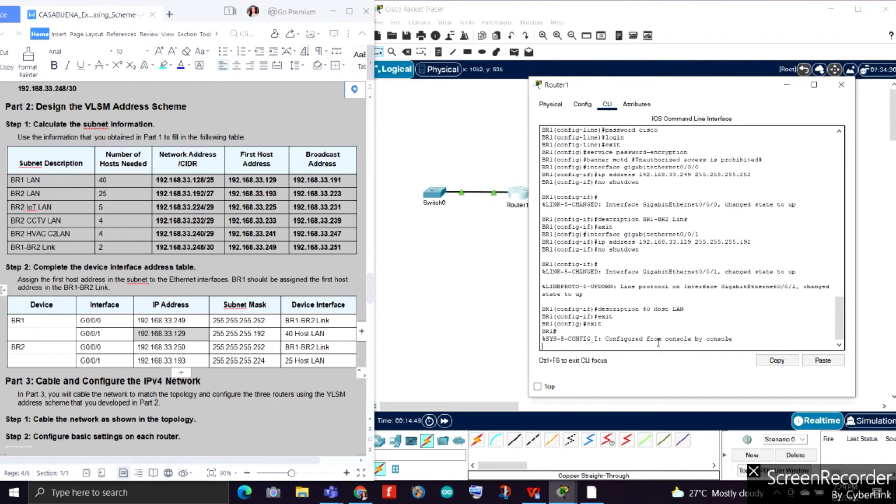
{"action": "type", "text": "copy run start"}
{"action": "key", "text": "Return"}
{"action": "key", "text": "Return"}
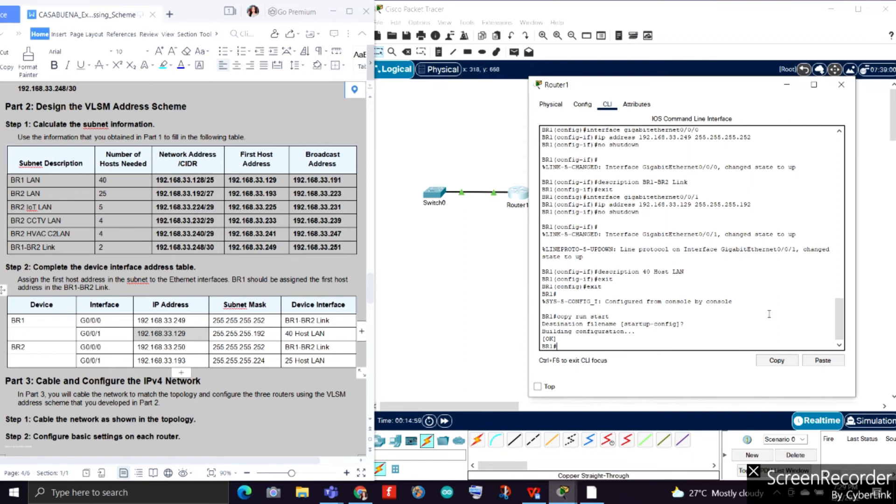
Close BR1's window, open the command line of Router0 and decline the initial configuration dialog.
{"action": "left_click", "coordinate": [841, 85]}
{"action": "left_click", "coordinate": [607, 194]}
{"action": "left_click_drag", "start_coordinate": [406, 82], "coordinate": [720, 73]}
{"action": "left_click", "coordinate": [677, 93]}
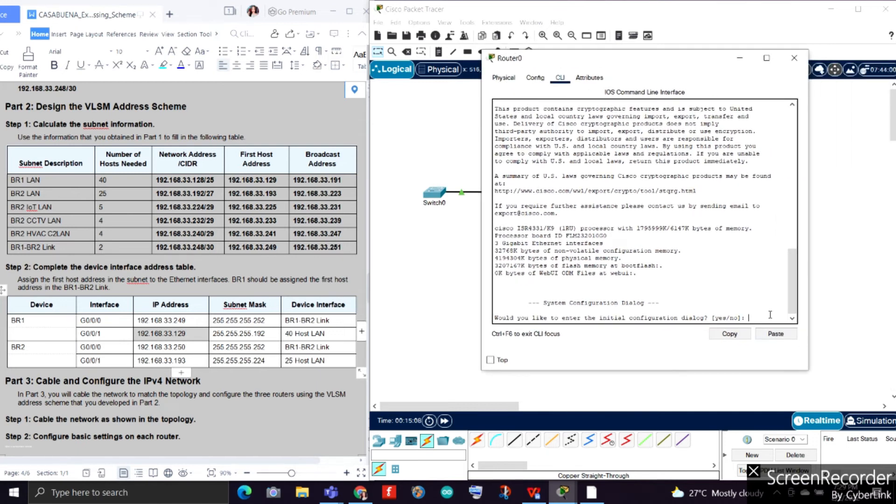
{"action": "type", "text": "n"}
{"action": "key", "text": "Return"}
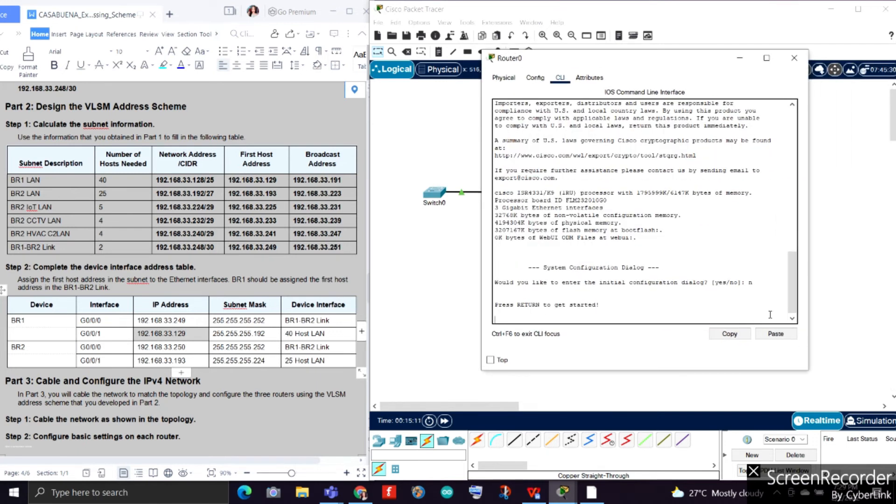
Examine the Step 2 basic router settings in the lab document.
{"action": "scroll", "coordinate": [17, 369], "scroll_direction": "down", "scroll_amount": 5}
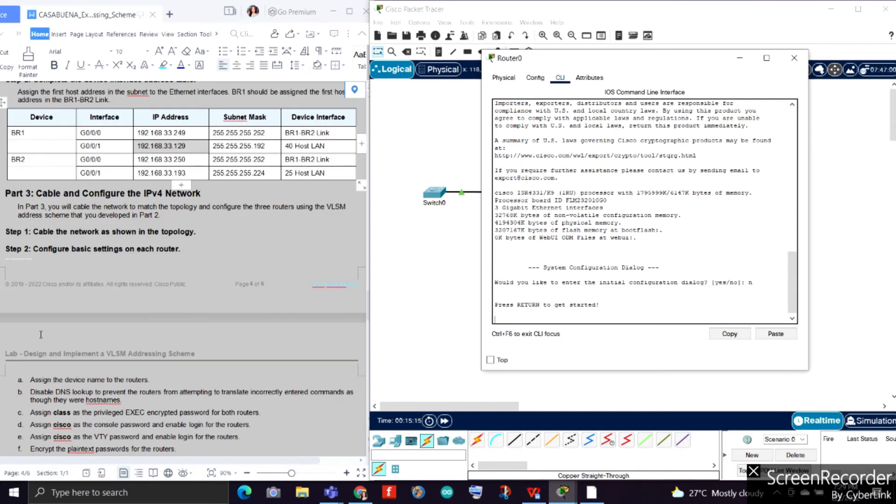
{"action": "left_click", "coordinate": [42, 334]}
{"action": "scroll", "coordinate": [48, 282], "scroll_direction": "down", "scroll_amount": 6}
{"action": "left_click", "coordinate": [51, 219]}
{"action": "scroll", "coordinate": [51, 420], "scroll_direction": "up", "scroll_amount": 5}
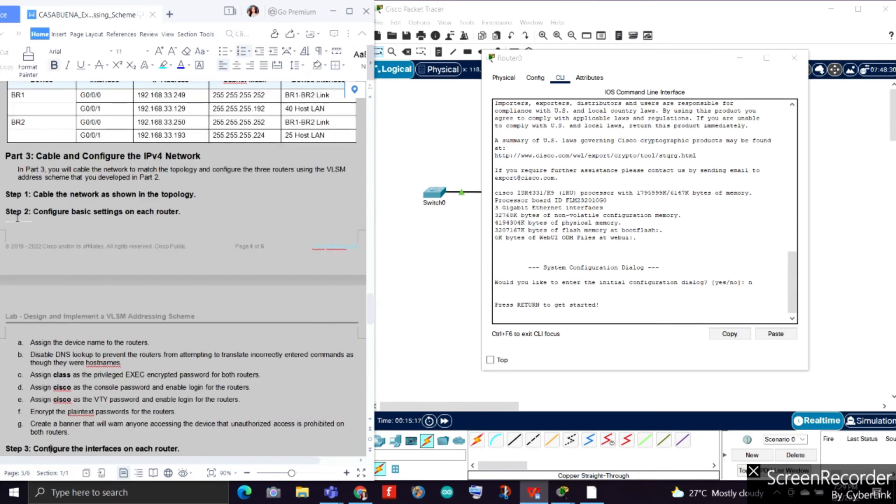
{"action": "left_click_drag", "start_coordinate": [6, 212], "coordinate": [184, 305]}
{"action": "scroll", "coordinate": [120, 356], "scroll_direction": "down", "scroll_amount": 3}
{"action": "scroll", "coordinate": [103, 353], "scroll_direction": "down", "scroll_amount": 1}
{"action": "scroll", "coordinate": [192, 327], "scroll_direction": "up", "scroll_amount": 5}
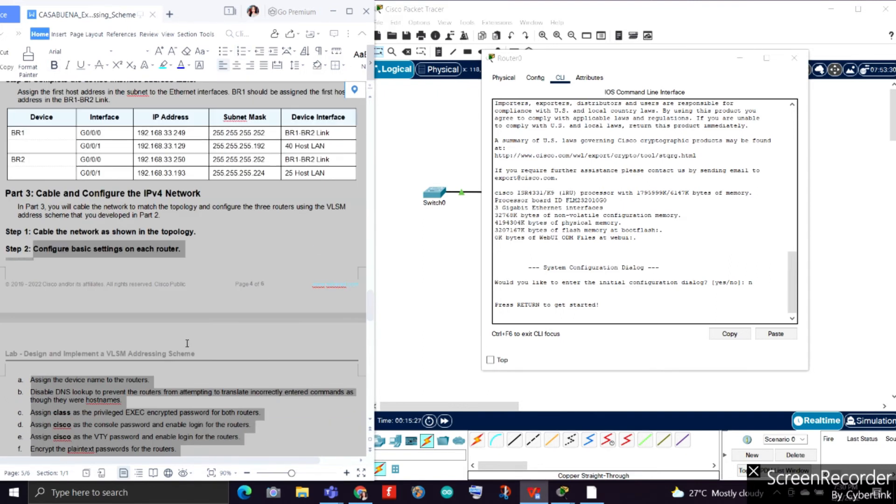
Rename the topology labels of Router1 to BR1 and Router0 to BR2.
{"action": "left_click_drag", "start_coordinate": [504, 64], "coordinate": [568, 258]}
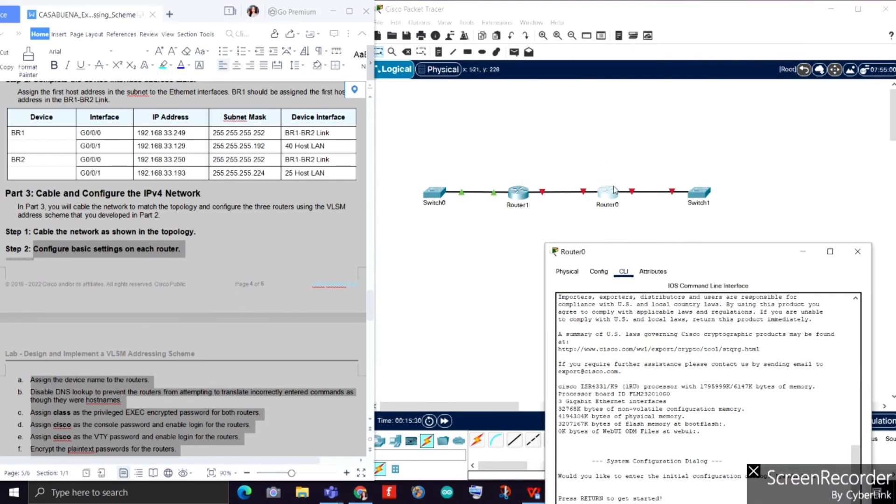
{"action": "left_click", "coordinate": [858, 251]}
{"action": "left_click", "coordinate": [517, 205]}
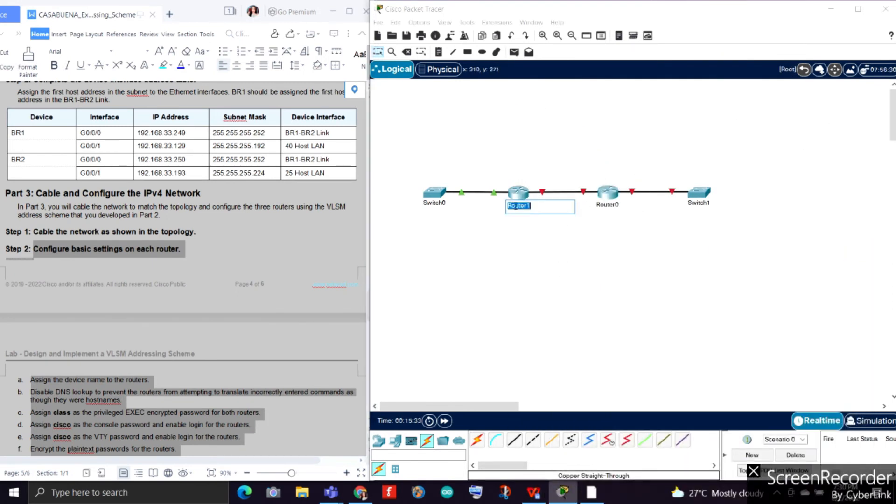
{"action": "type", "text": "BR1"}
{"action": "left_click", "coordinate": [703, 164]}
{"action": "left_click", "coordinate": [606, 204]}
{"action": "type", "text": "BR2"}
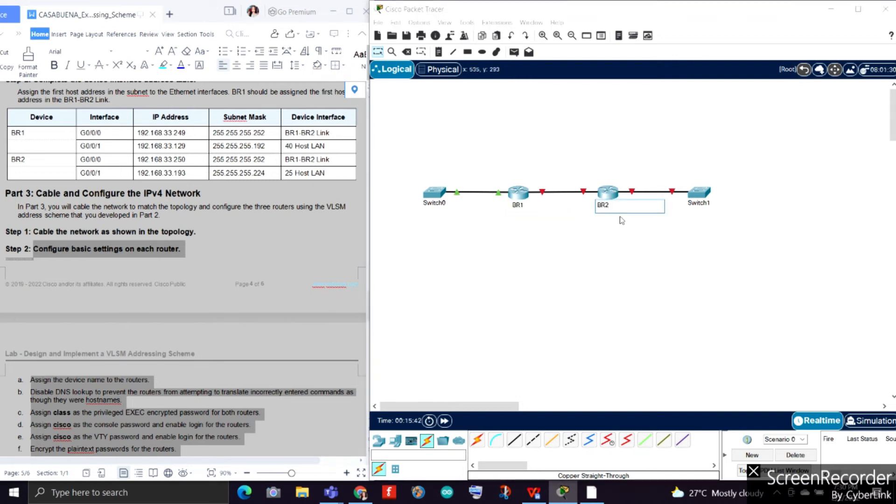
Open BR2's command line and enter privileged EXEC mode followed by global configuration mode.
{"action": "left_click", "coordinate": [618, 196]}
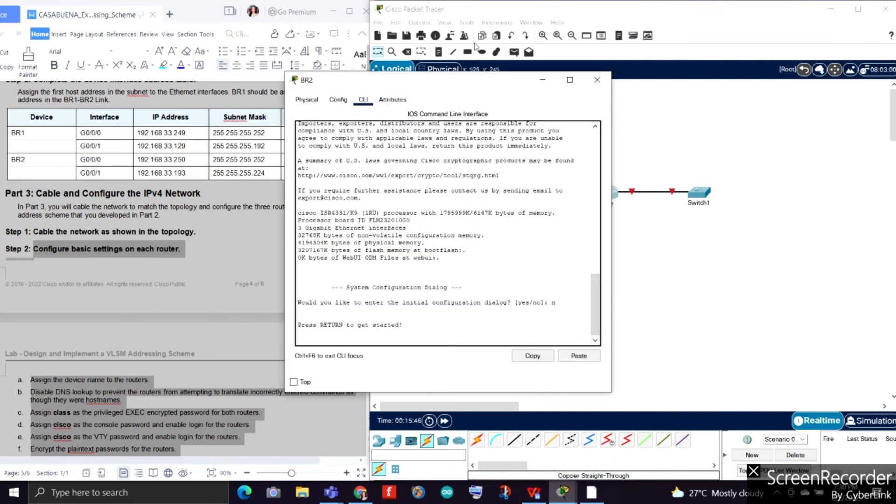
{"action": "left_click_drag", "start_coordinate": [451, 80], "coordinate": [706, 66]}
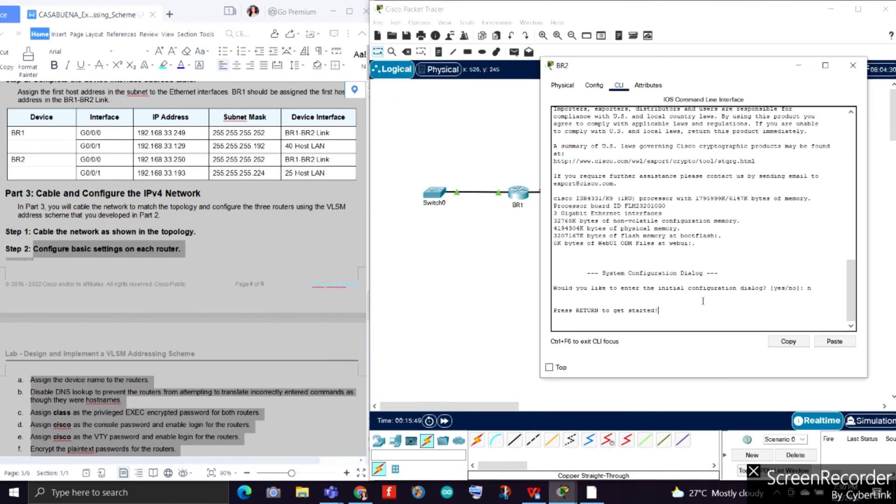
{"action": "key", "text": "Return"}
{"action": "type", "text": "enable"}
{"action": "key", "text": "Return"}
{"action": "type", "text": "config t"}
{"action": "key", "text": "Return"}
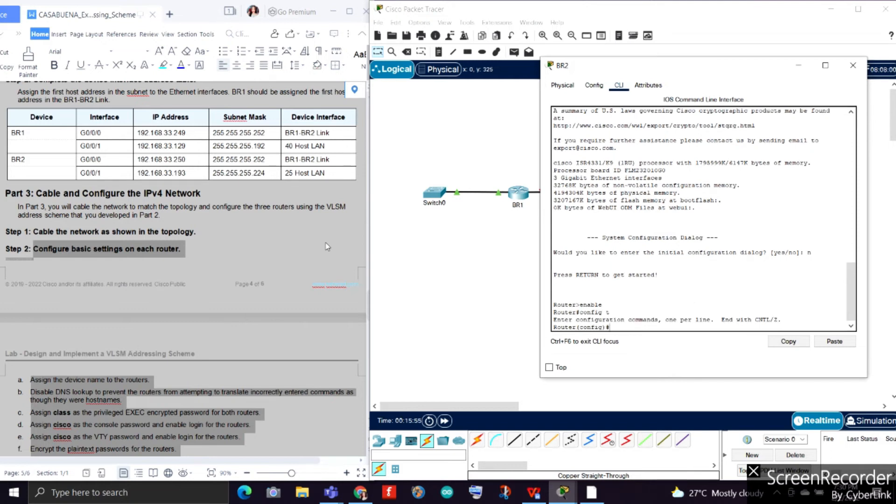
Set the router's hostname to BR2 and disable DNS lookup with no ip domain-lookup.
{"action": "scroll", "coordinate": [205, 279], "scroll_direction": "up", "scroll_amount": 2}
{"action": "scroll", "coordinate": [205, 279], "scroll_direction": "down", "scroll_amount": 4}
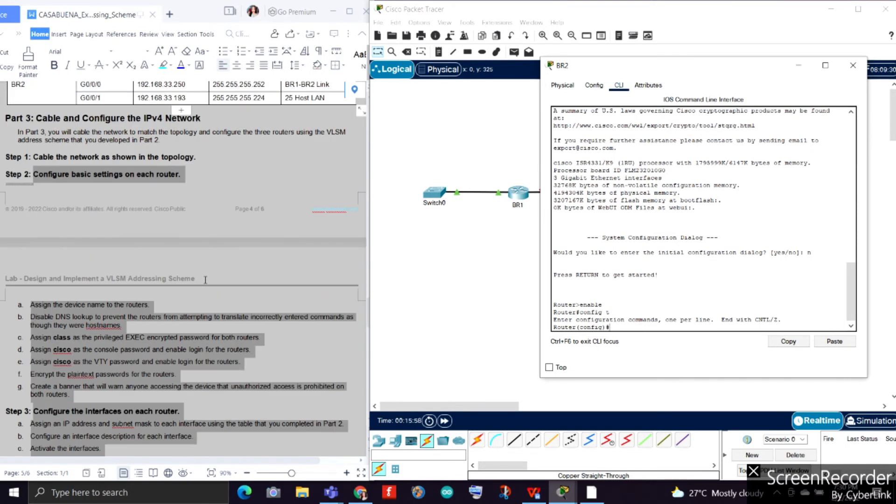
{"action": "scroll", "coordinate": [204, 279], "scroll_direction": "down", "scroll_amount": 2}
{"action": "type", "text": "hostname BR2"}
{"action": "key", "text": "Return"}
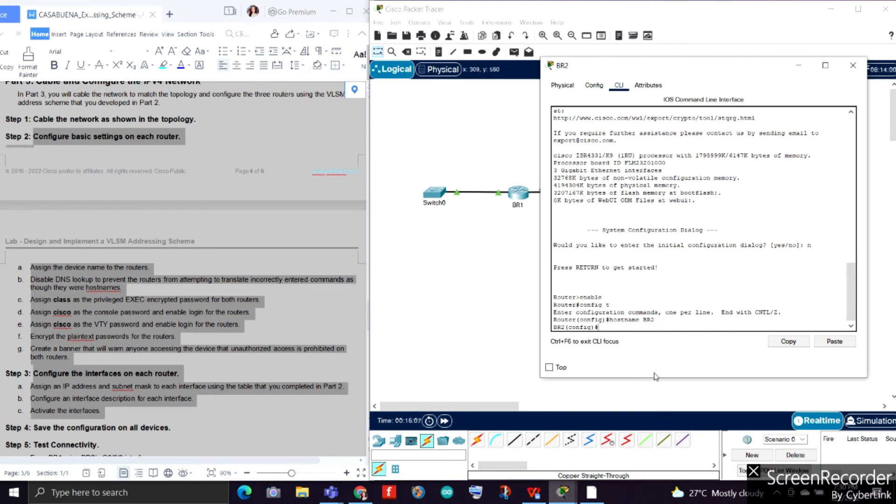
{"action": "type", "text": "no ip domain-lookup"}
{"action": "key", "text": "Return"}
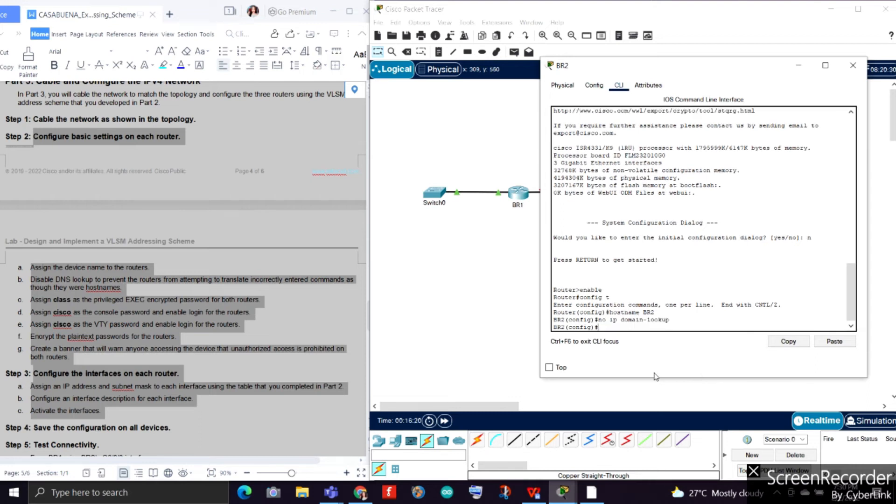
Assign the privileged EXEC encrypted password on BR2, and set the password for line console 0 with login enabled.
{"action": "type", "text": "enable secret class"}
{"action": "key", "text": "Return"}
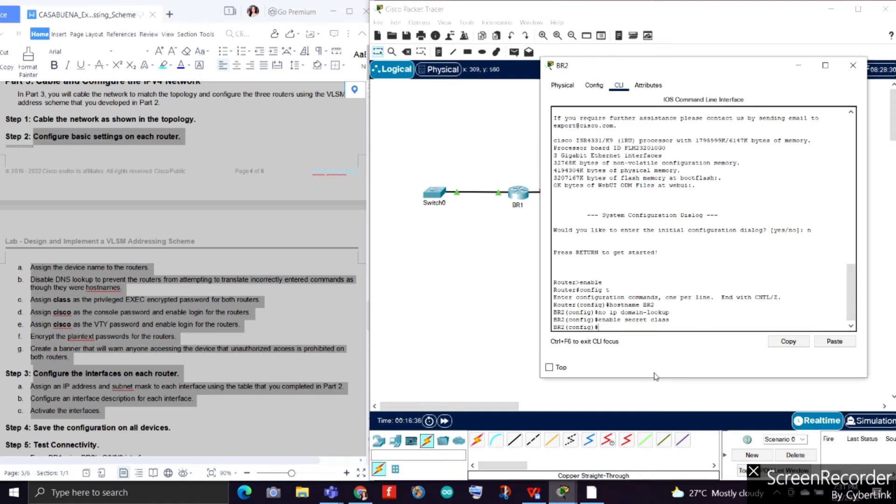
{"action": "type", "text": "line console 0"}
{"action": "key", "text": "Return"}
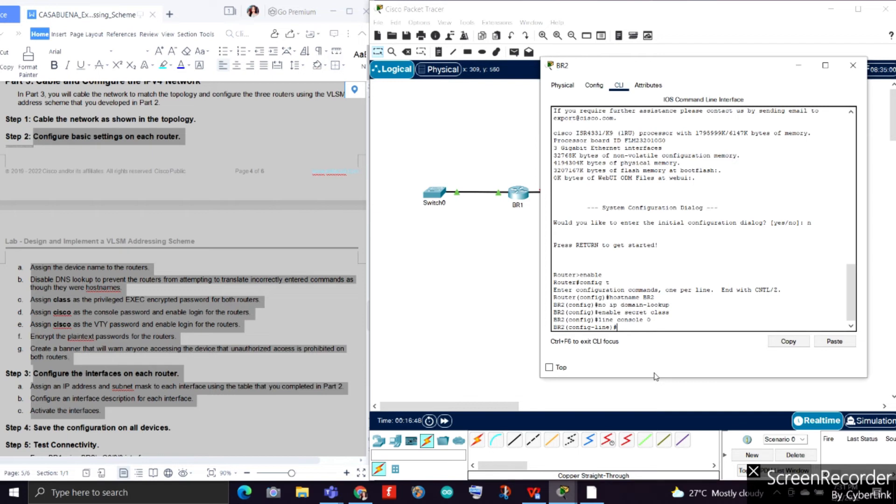
{"action": "type", "text": "password cisco"}
{"action": "key", "text": "Return"}
{"action": "type", "text": "login"}
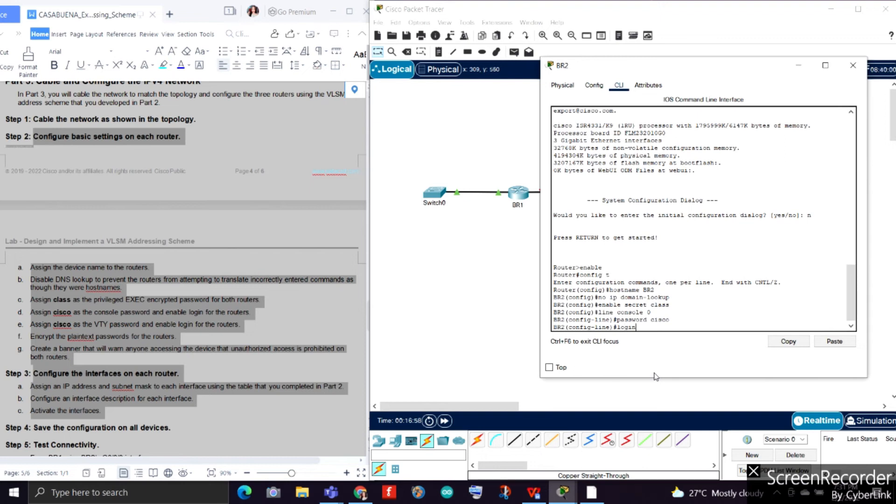
{"action": "key", "text": "Return"}
{"action": "type", "text": "exit"}
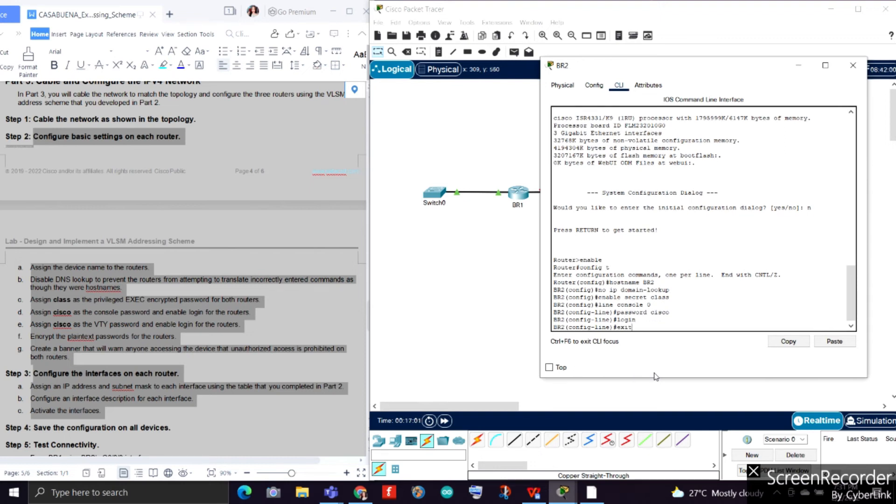
{"action": "key", "text": "Return"}
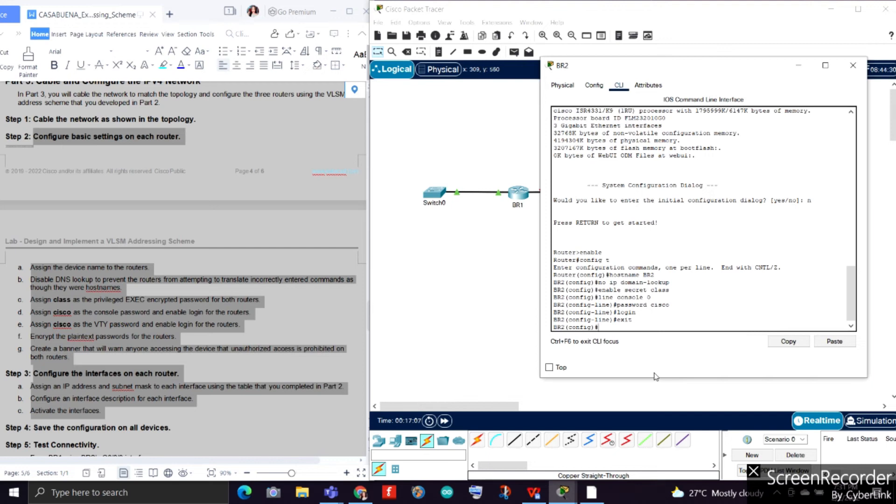
Set the VTY password on BR2's lines 0 to 15, enable login and return to global configuration mode.
{"action": "type", "text": "line vty 0 15"}
{"action": "key", "text": "Return"}
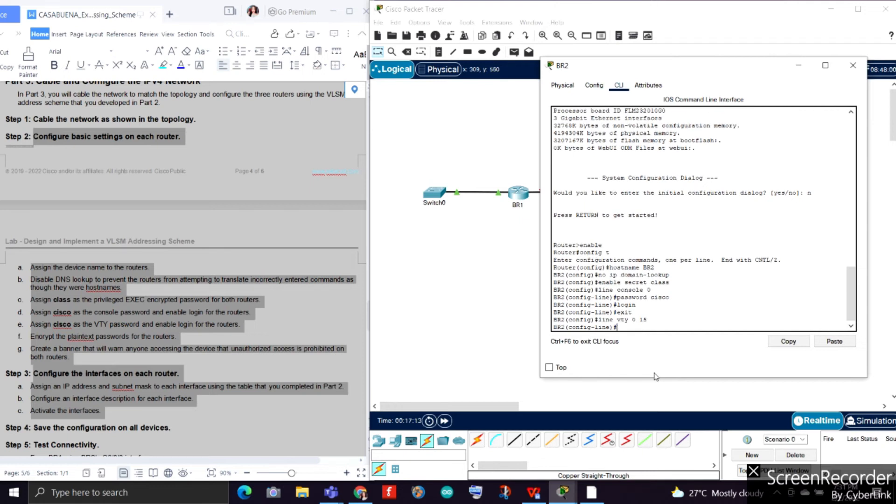
{"action": "type", "text": "password cisco"}
{"action": "key", "text": "Return"}
{"action": "type", "text": "login"}
{"action": "key", "text": "Return"}
{"action": "type", "text": "exit"}
{"action": "key", "text": "Return"}
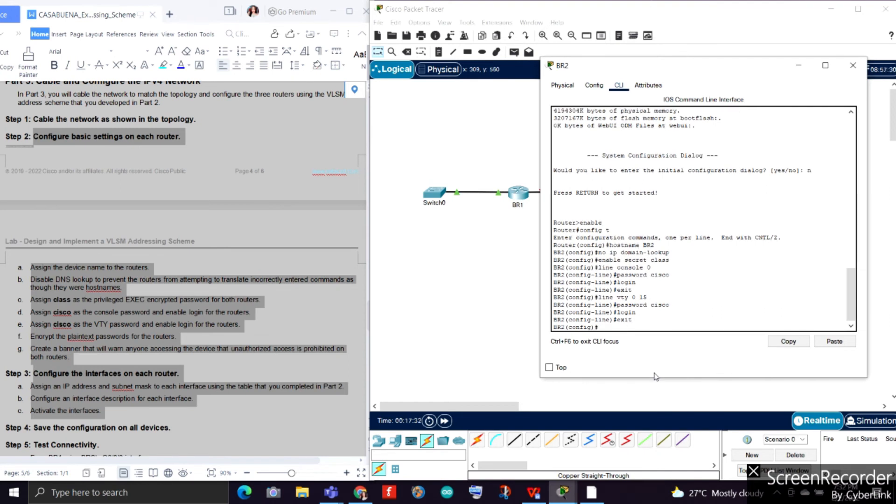
Encrypt BR2's plaintext passwords with service password-encryption.
{"action": "type", "text": "service passw"}
{"action": "type", "text": "ord"}
{"action": "type", "text": "-encryptio"}
{"action": "type", "text": "n"}
{"action": "key", "text": "Return"}
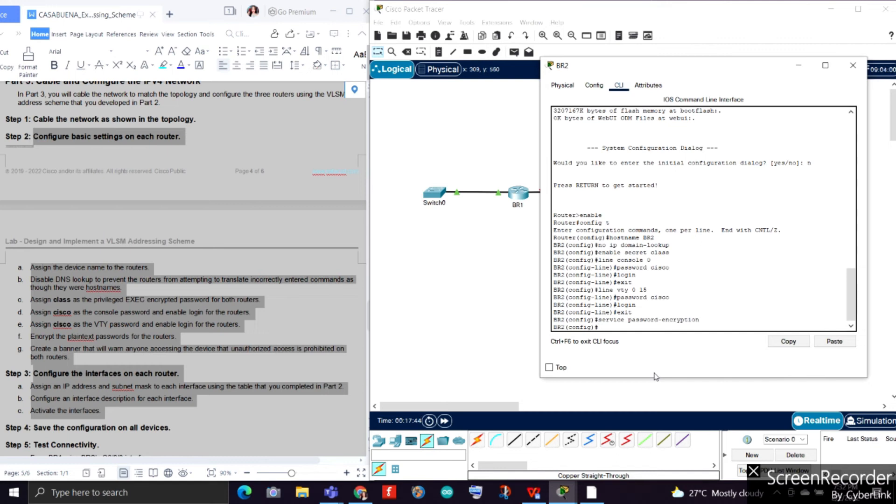
Create a message-of-the-day banner on BR2 reading "Unauthorized Access is prohibited", delimited by # characters.
{"action": "type", "text": "banner"}
{"action": "type", "text": "mot"}
{"action": "type", "text": "d #Una"}
{"action": "type", "text": "uthorized"}
{"action": "type", "text": " Access is pro"}
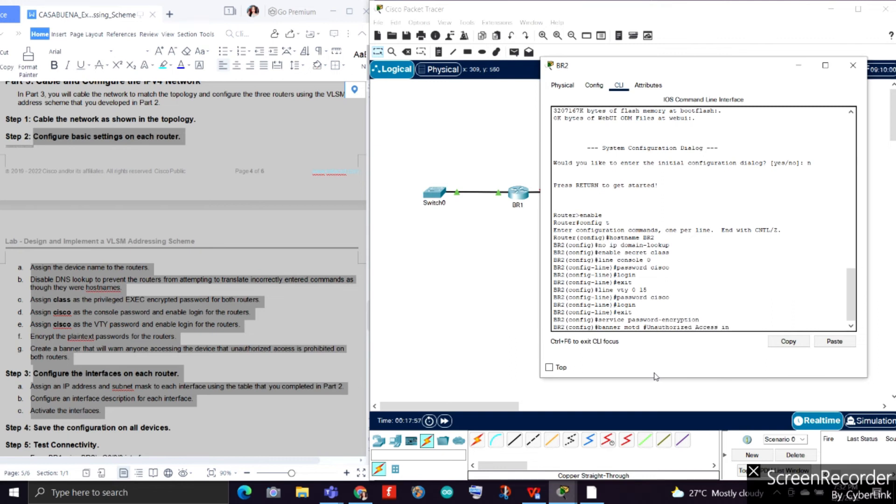
{"action": "type", "text": "hibited#"}
{"action": "key", "text": "Return"}
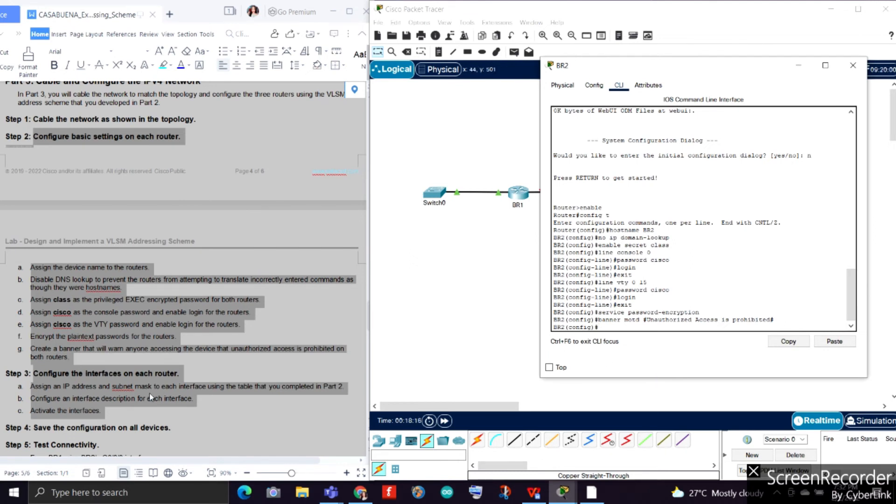
{"action": "scroll", "coordinate": [187, 243], "scroll_direction": "up", "scroll_amount": 5}
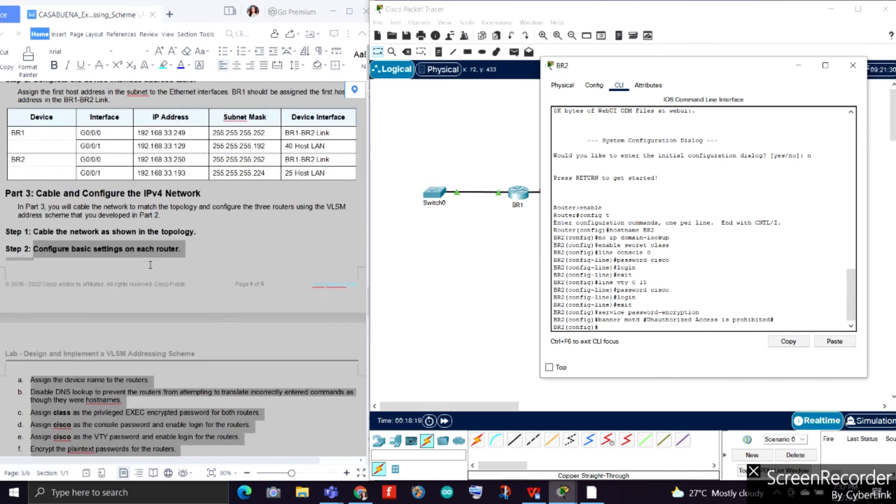
{"action": "type", "text": "in"}
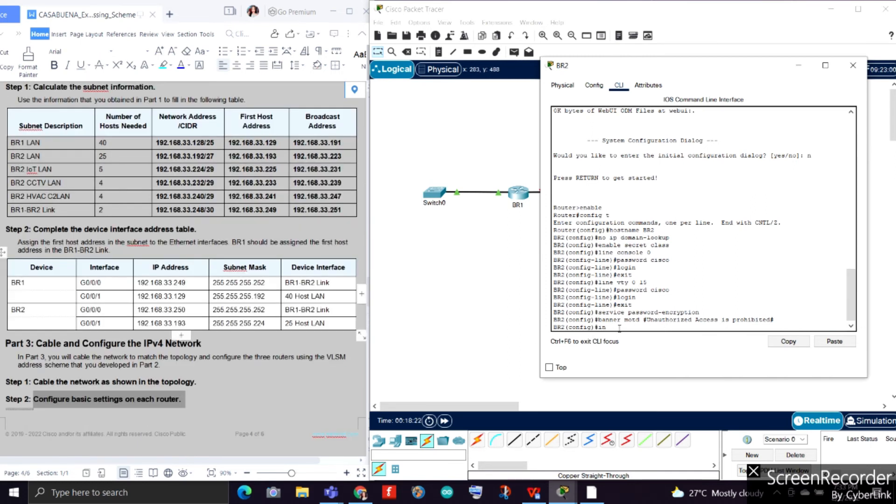
{"action": "type", "text": "terface gigabithethernet 0/0/0"}
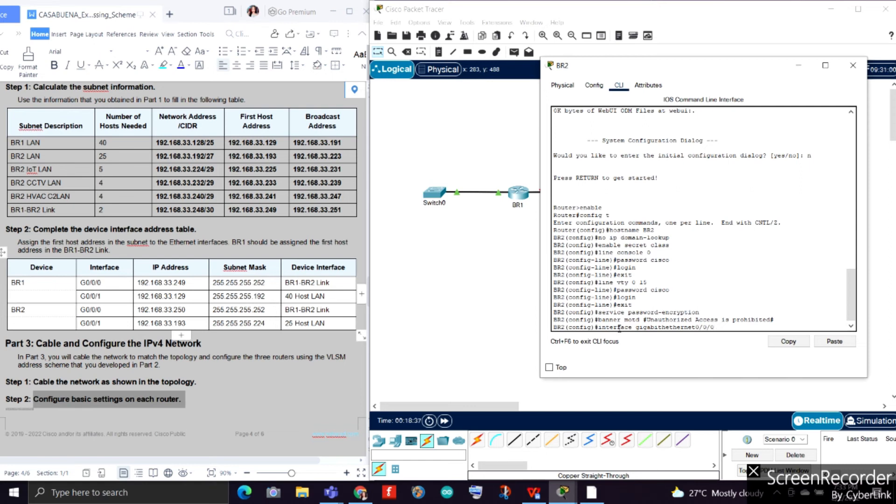
{"action": "key", "text": "Return"}
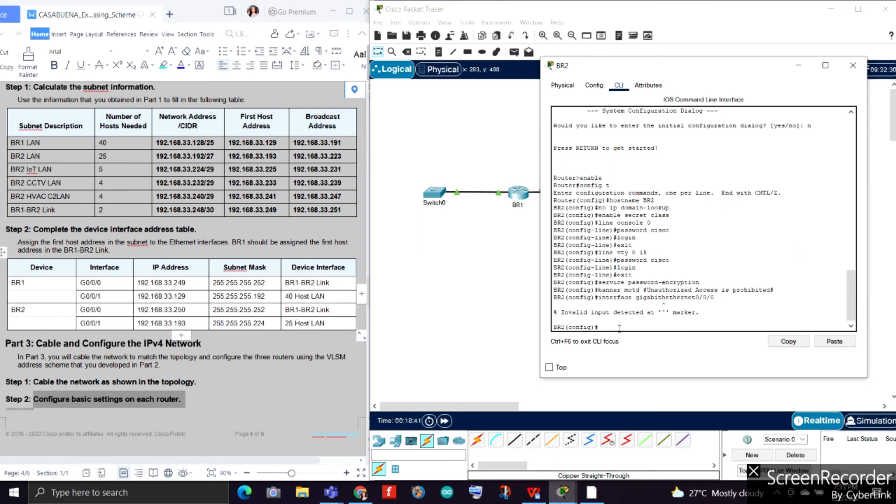
Enter BR2's gigabitethernet0/0/0 interface and assign it the IP address 192.168.33.250 with subnet mask 255.255.255.252.
{"action": "type", "text": "interface gigabitethernet"}
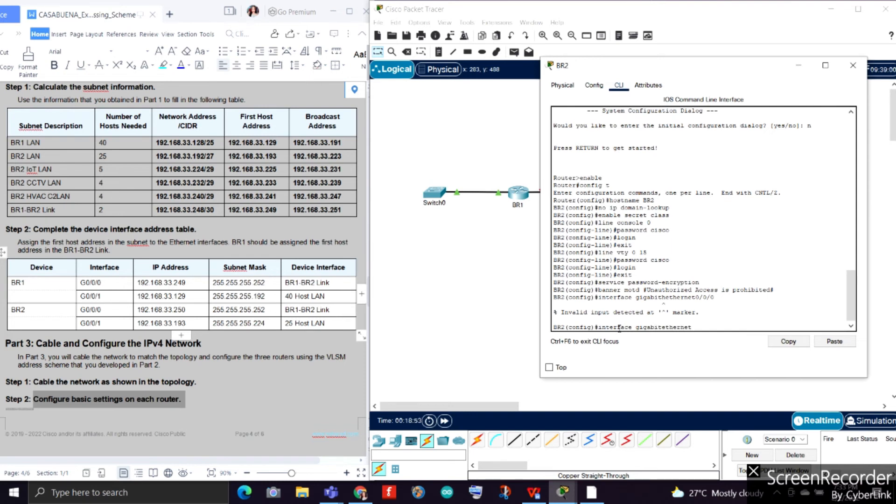
{"action": "type", "text": "0/0/0"}
{"action": "key", "text": "Return"}
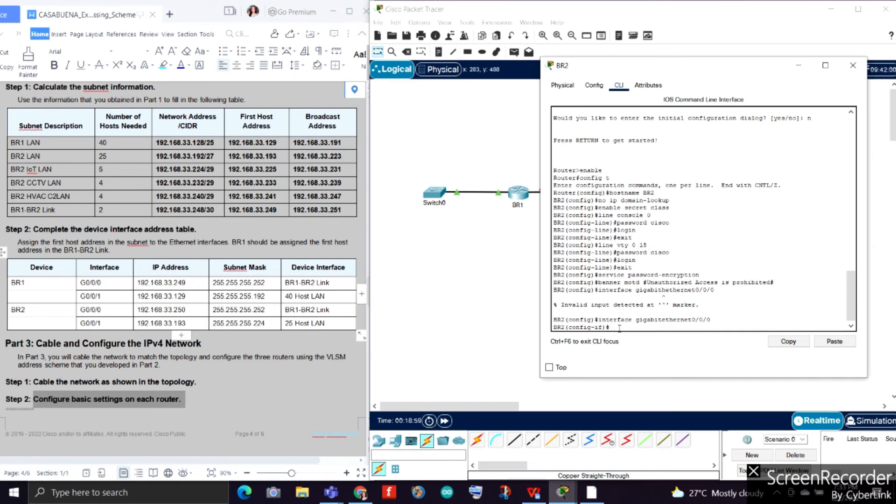
{"action": "type", "text": "ip"}
{"action": "scroll", "coordinate": [67, 298], "scroll_direction": "down", "scroll_amount": 5}
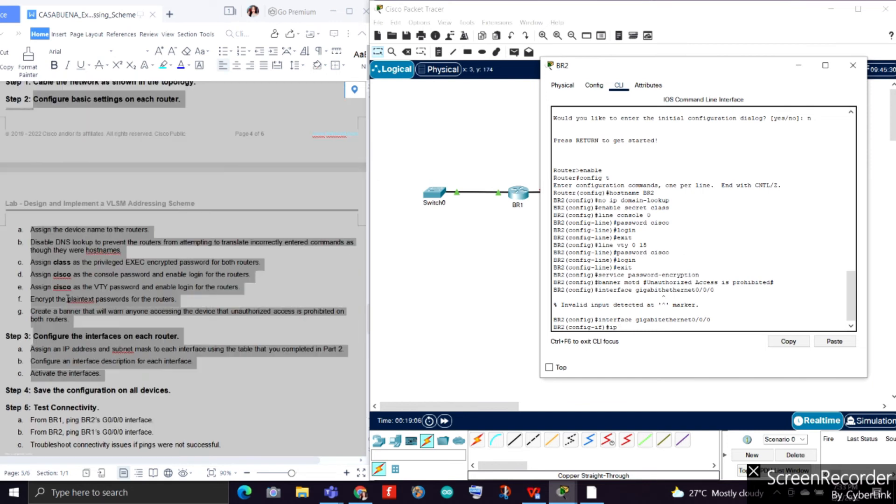
{"action": "scroll", "coordinate": [68, 298], "scroll_direction": "up", "scroll_amount": 4}
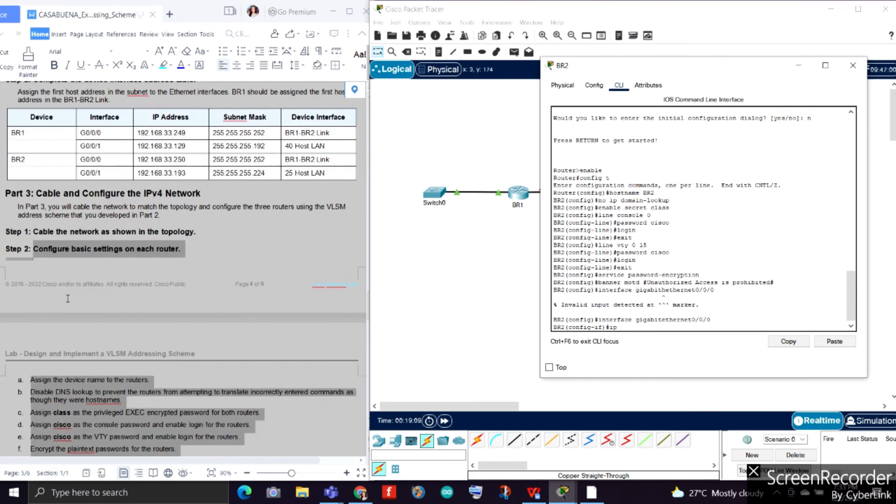
{"action": "scroll", "coordinate": [68, 299], "scroll_direction": "down", "scroll_amount": 2}
{"action": "scroll", "coordinate": [67, 299], "scroll_direction": "up", "scroll_amount": 1}
{"action": "left_click", "coordinate": [638, 328]}
{"action": "type", "text": "address "}
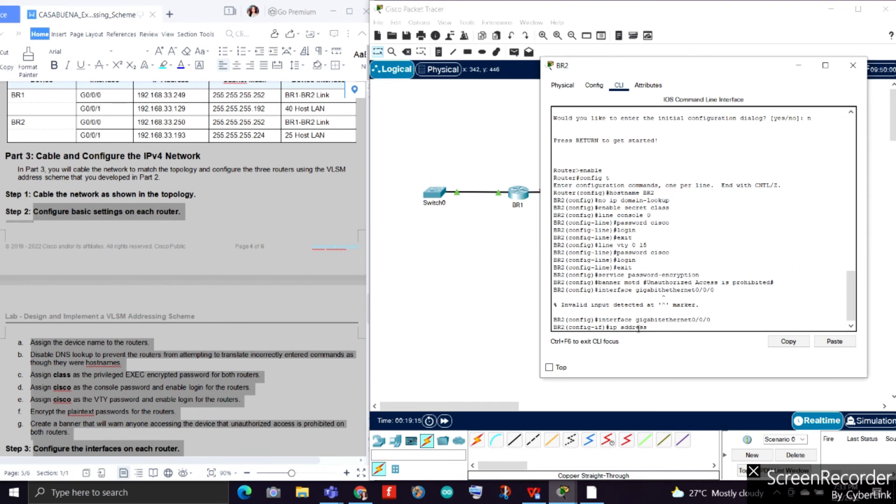
{"action": "type", "text": "192.168.33.250 255.255.255.252"}
{"action": "key", "text": "Return"}
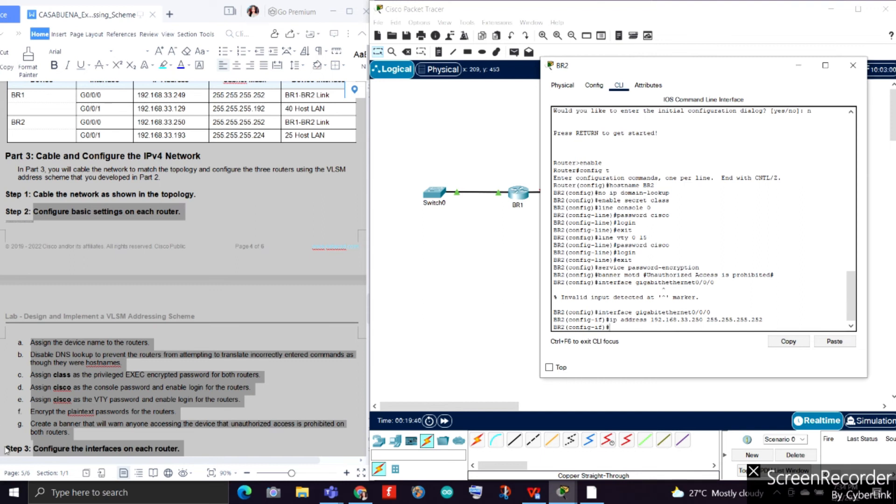
Activate BR2's gigabitethernet0/0/0 interface with no shutdown.
{"action": "scroll", "coordinate": [121, 393], "scroll_direction": "down", "scroll_amount": 4}
{"action": "scroll", "coordinate": [121, 393], "scroll_direction": "up", "scroll_amount": 3}
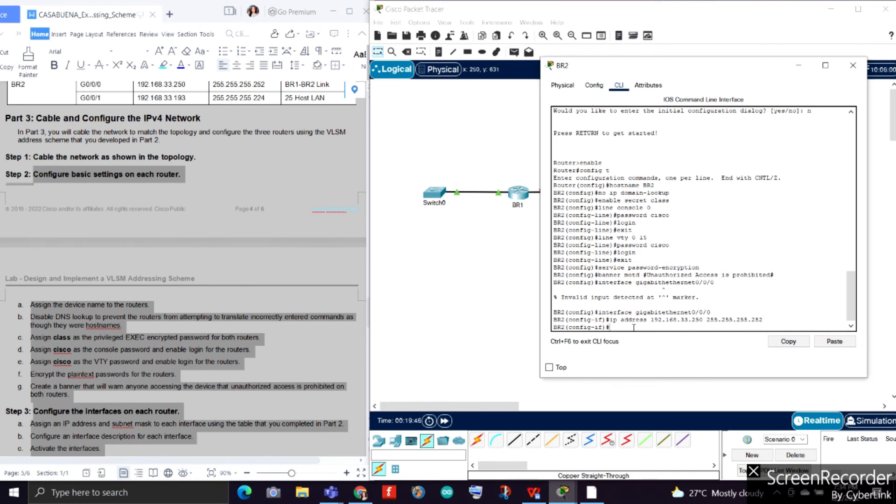
{"action": "scroll", "coordinate": [163, 280], "scroll_direction": "up", "scroll_amount": 2}
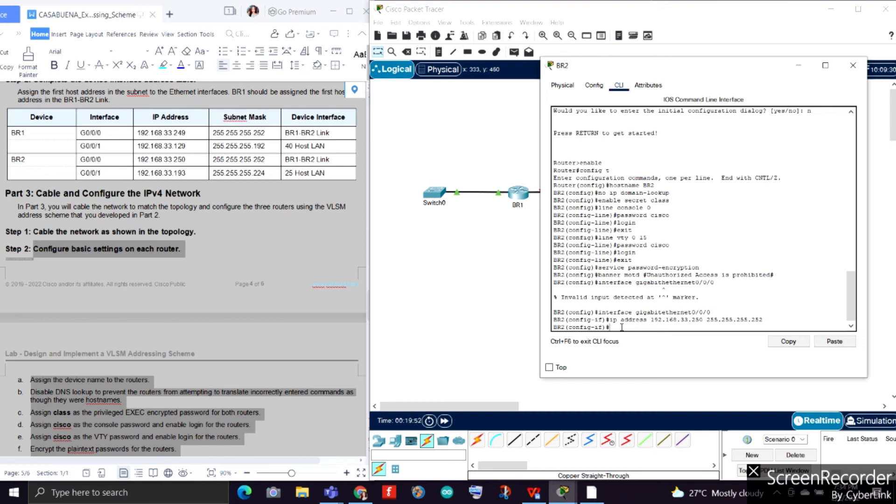
{"action": "type", "text": "no shutdown"}
{"action": "key", "text": "Return"}
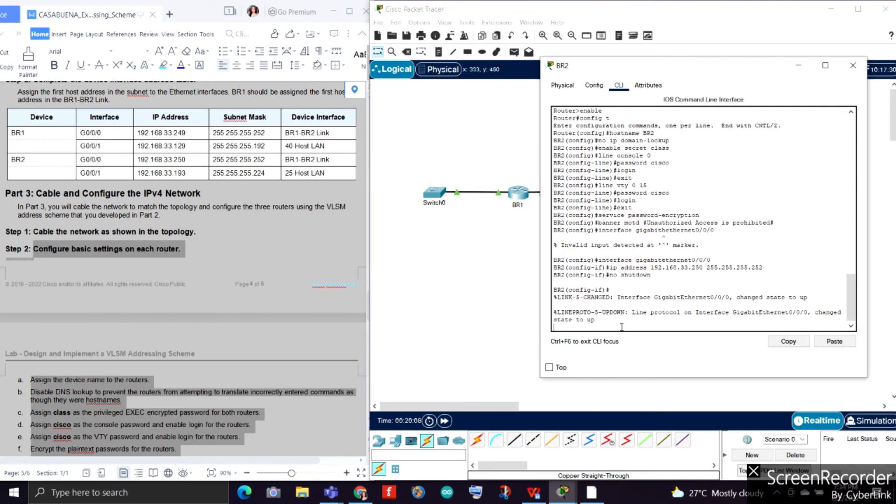
{"action": "key", "text": "Return"}
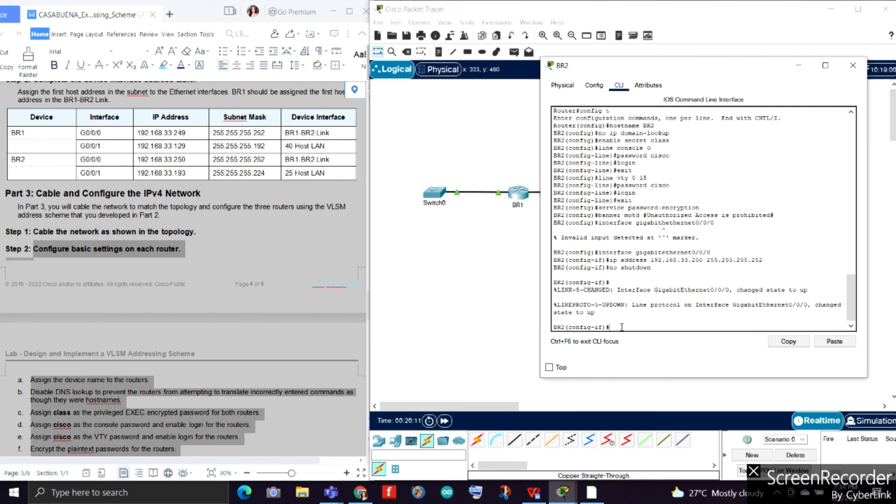
Describe BR2's gigabitethernet0/0/0 interface as "BR1-BR2 Link" and return to global configuration mode.
{"action": "type", "text": "description BR1-BR2 Link"}
{"action": "key", "text": "Return"}
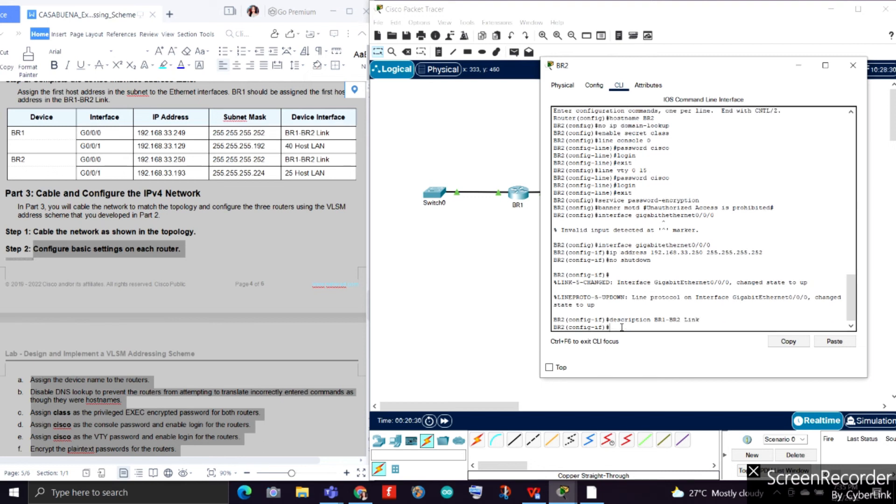
{"action": "type", "text": "exit"}
{"action": "key", "text": "Return"}
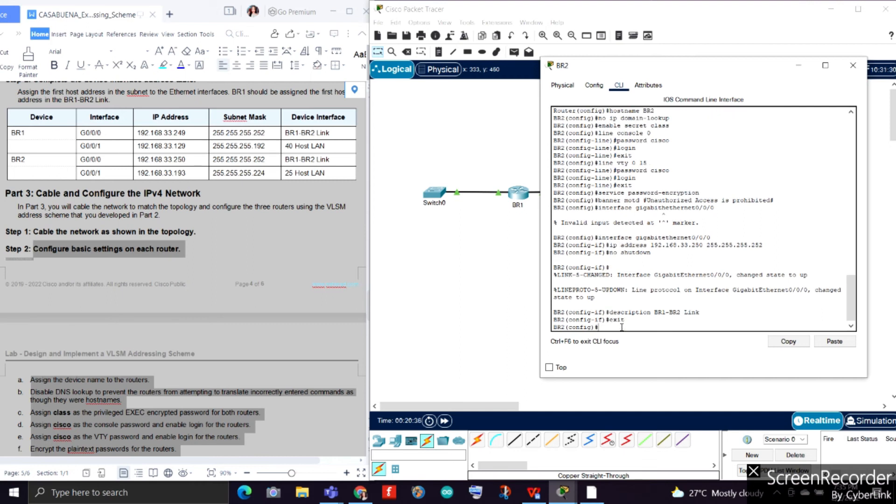
Enter BR2's gigabitethernet0/0/1 interface and assign it the IP address 192.168.33.193 with subnet mask 255.255.255.224.
{"action": "type", "text": "gigabitethernet"}
{"action": "key", "text": "ctrl+a"}
{"action": "type", "text": "interface gigabitethernet"}
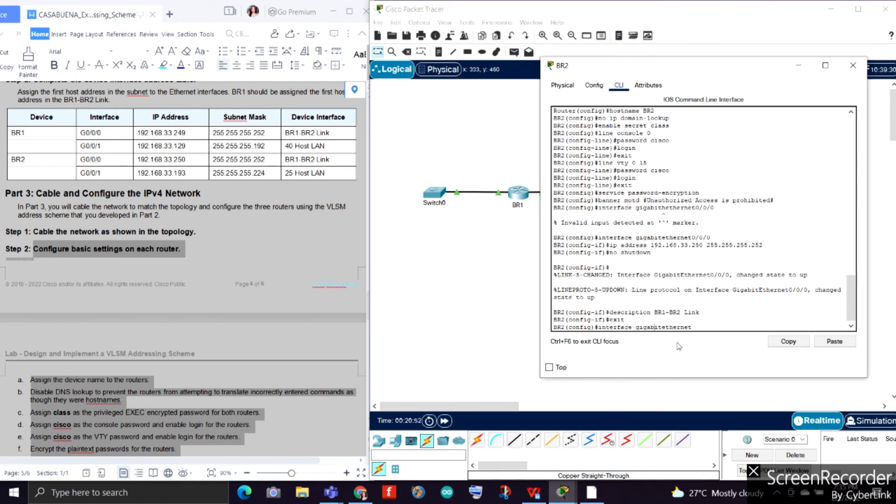
{"action": "type", "text": "0/0/1"}
{"action": "key", "text": "Return"}
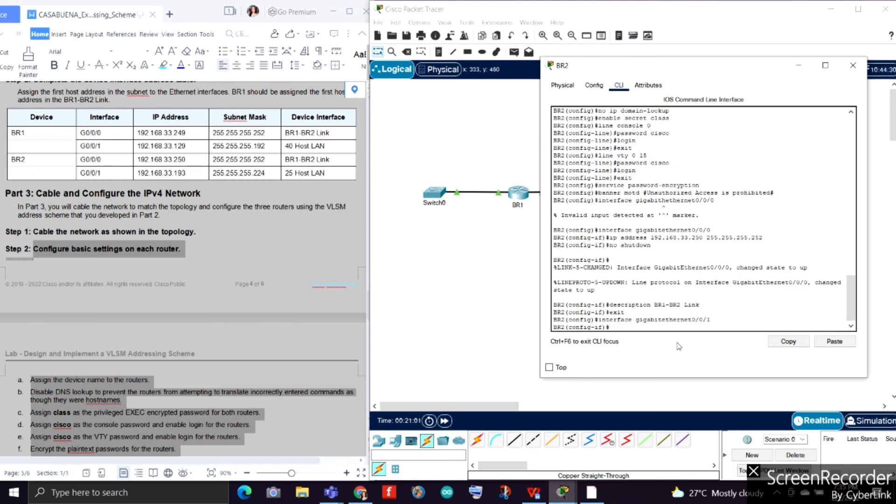
{"action": "type", "text": "ip address 192.168.33.193 255.255.255.224"}
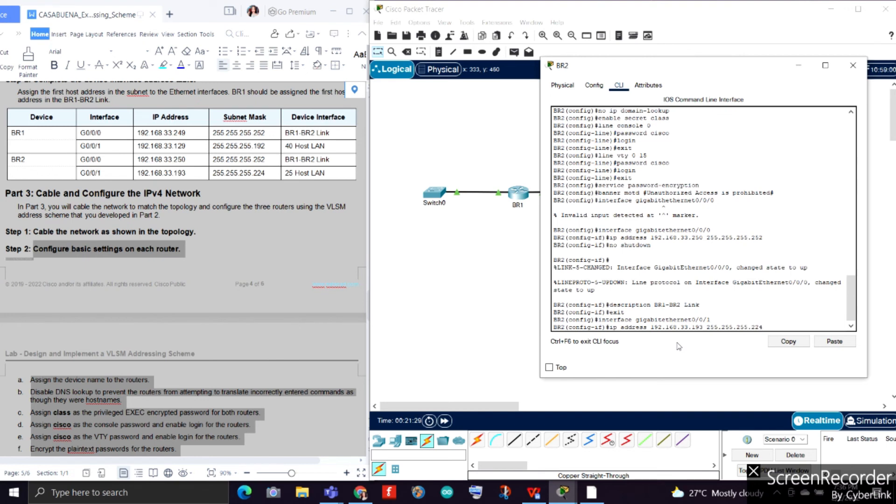
{"action": "key", "text": "Return"}
Activate BR2's gigabitethernet0/0/1 interface with no shutdown.
{"action": "type", "text": "no s"}
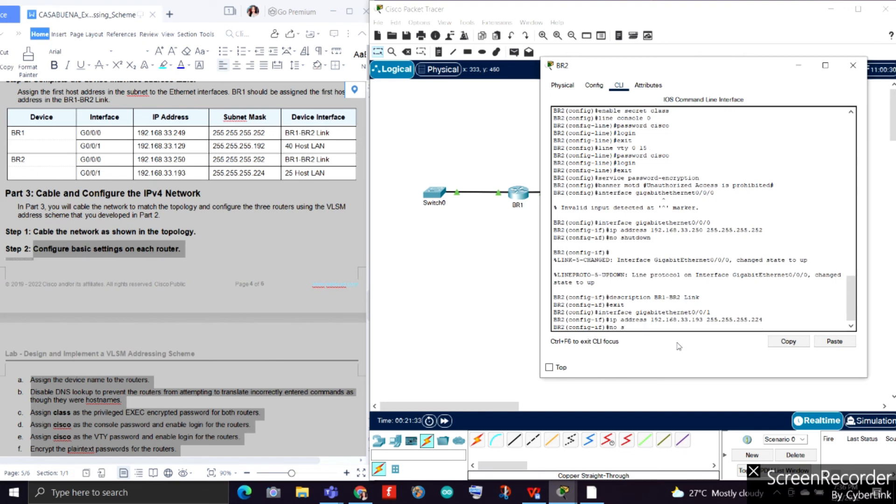
{"action": "type", "text": "hutdown"}
{"action": "key", "text": "Return"}
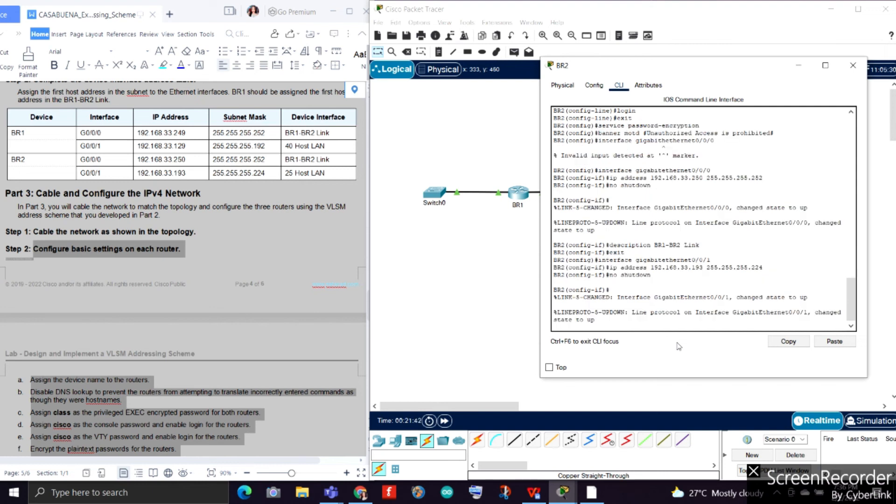
{"action": "key", "text": "Return"}
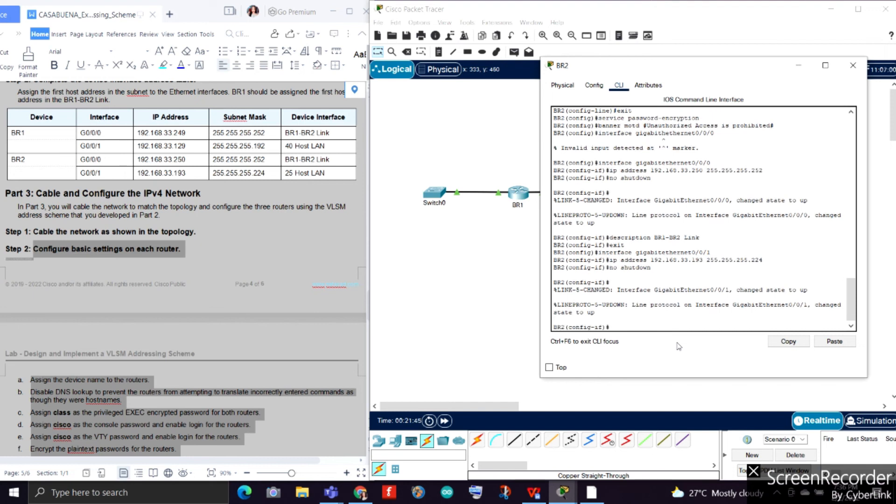
Describe BR2's gigabitethernet0/0/1 interface as "25 Host LAN" and return to global configuration mode.
{"action": "type", "text": "description 25 Host LaN"}
{"action": "key", "text": "Return"}
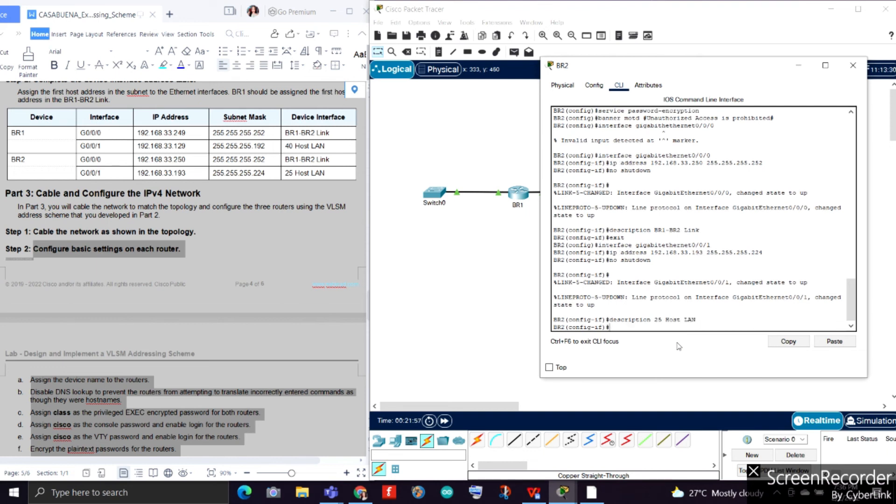
{"action": "type", "text": "exit"}
{"action": "key", "text": "Return"}
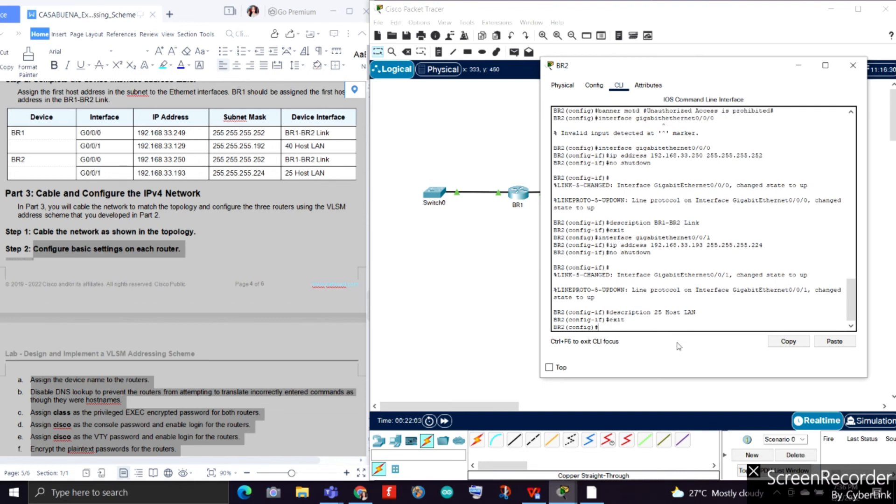
Return BR2 to privileged EXEC mode and save its running configuration to startup-config with copy run start.
{"action": "type", "text": "exit"}
{"action": "key", "text": "Return"}
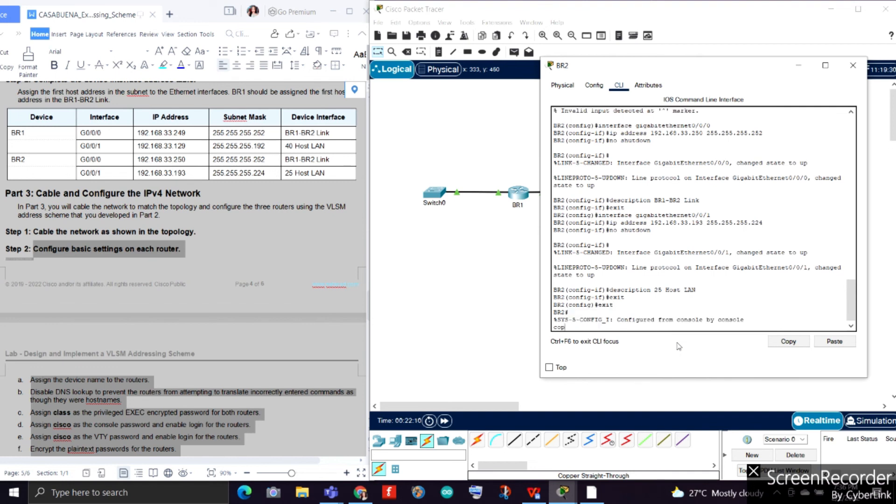
{"action": "type", "text": "copy run start"}
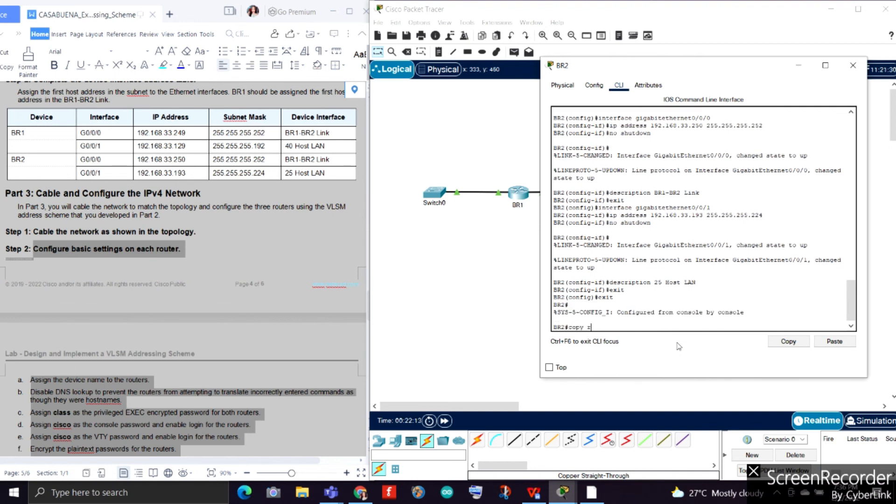
{"action": "key", "text": "Return"}
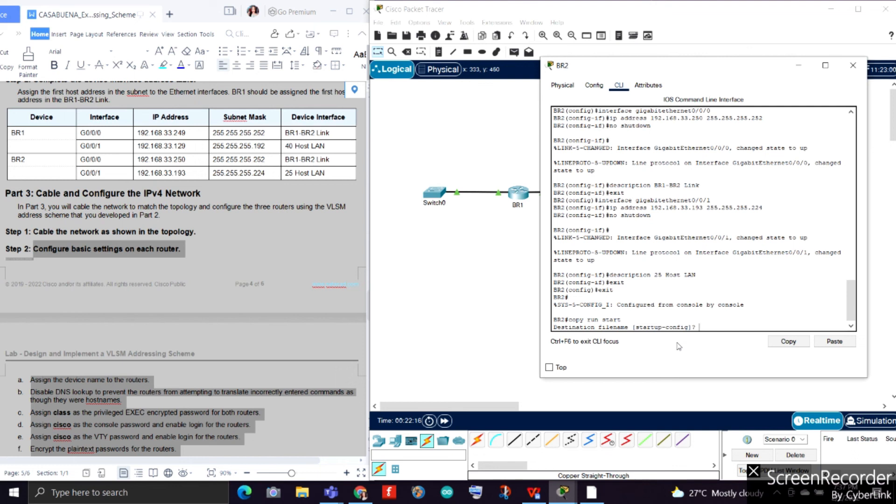
{"action": "key", "text": "Return"}
{"action": "left_click_drag", "start_coordinate": [743, 70], "coordinate": [759, 91]}
Read the Step 5 connectivity test instructions in the lab document and close BR2's window.
{"action": "scroll", "coordinate": [138, 278], "scroll_direction": "down", "scroll_amount": 3}
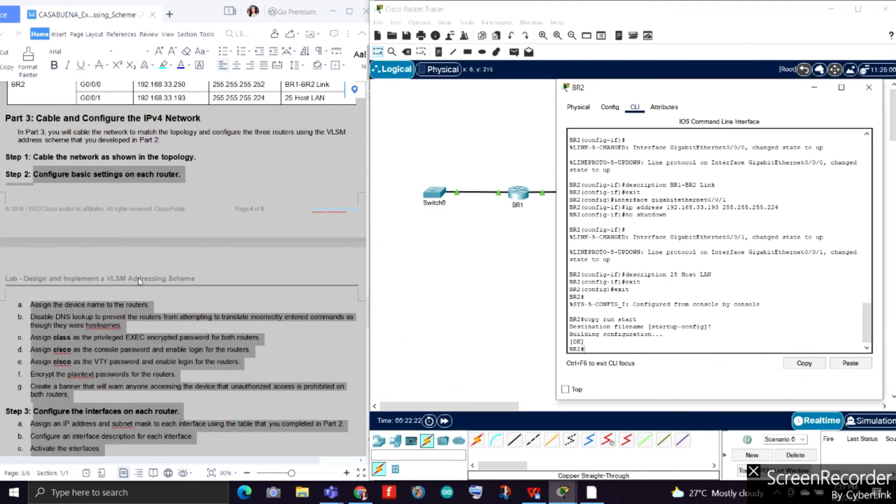
{"action": "scroll", "coordinate": [176, 299], "scroll_direction": "down", "scroll_amount": 3}
{"action": "scroll", "coordinate": [176, 298], "scroll_direction": "down", "scroll_amount": 3}
{"action": "left_click_drag", "start_coordinate": [33, 219], "coordinate": [98, 220]}
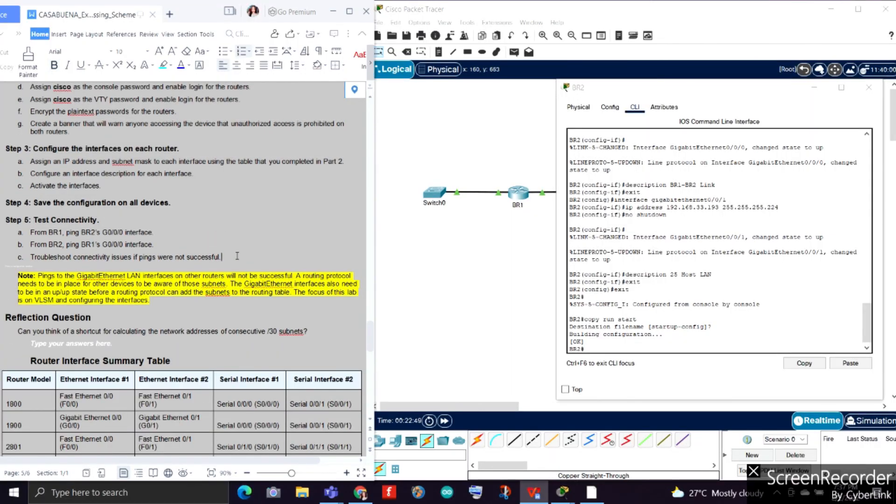
{"action": "left_click", "coordinate": [223, 257], "text": "shift"}
{"action": "left_click", "coordinate": [61, 233]}
{"action": "scroll", "coordinate": [60, 233], "scroll_direction": "down", "scroll_amount": 1}
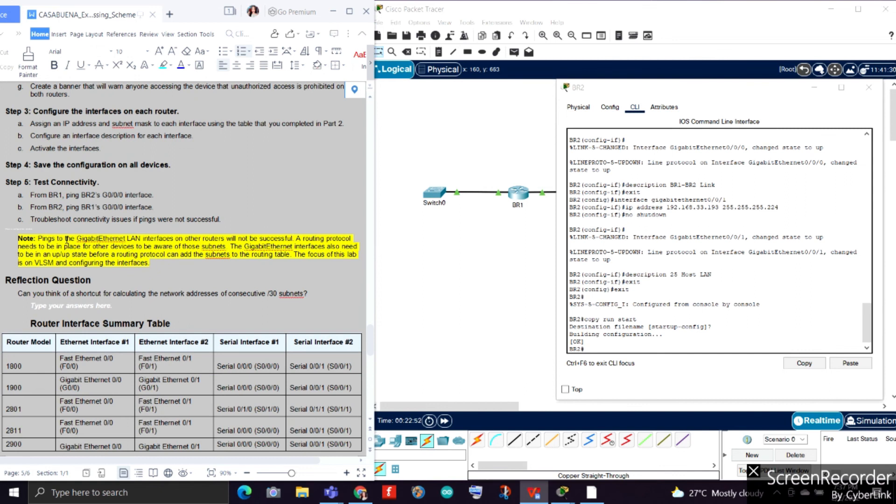
{"action": "left_click", "coordinate": [871, 90]}
{"action": "left_click", "coordinate": [871, 88]}
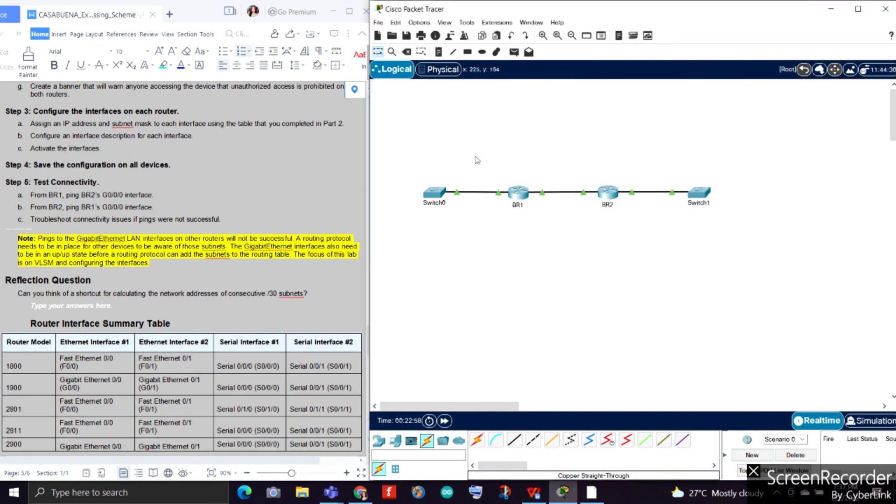
Open BR1's command-line interface and place its window clear of the lab document.
{"action": "left_click", "coordinate": [511, 195]}
{"action": "left_click", "coordinate": [305, 100]}
{"action": "left_click", "coordinate": [338, 100]}
{"action": "left_click", "coordinate": [307, 100]}
{"action": "left_click", "coordinate": [596, 80]}
{"action": "left_click", "coordinate": [514, 194]}
{"action": "left_click", "coordinate": [363, 99]}
{"action": "left_click_drag", "start_coordinate": [420, 79], "coordinate": [686, 59]}
{"action": "key", "text": "Return"}
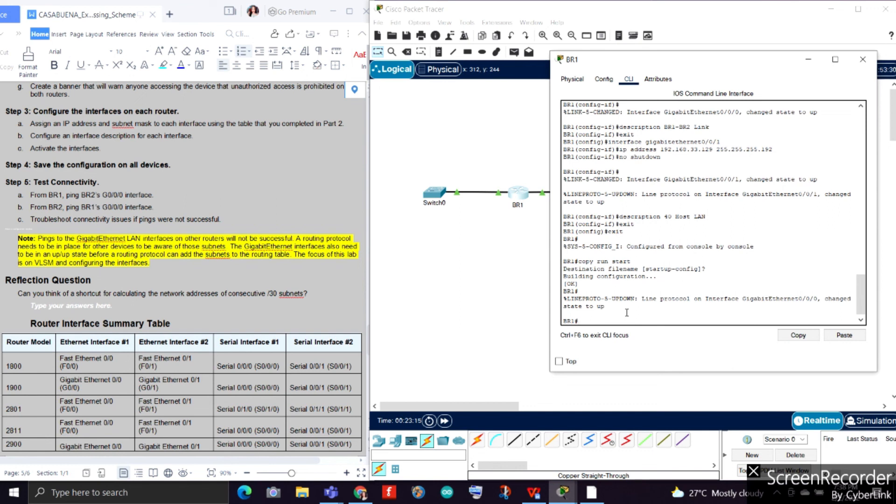
Exit BR1's console session and log back in with the console password.
{"action": "type", "text": "exit"}
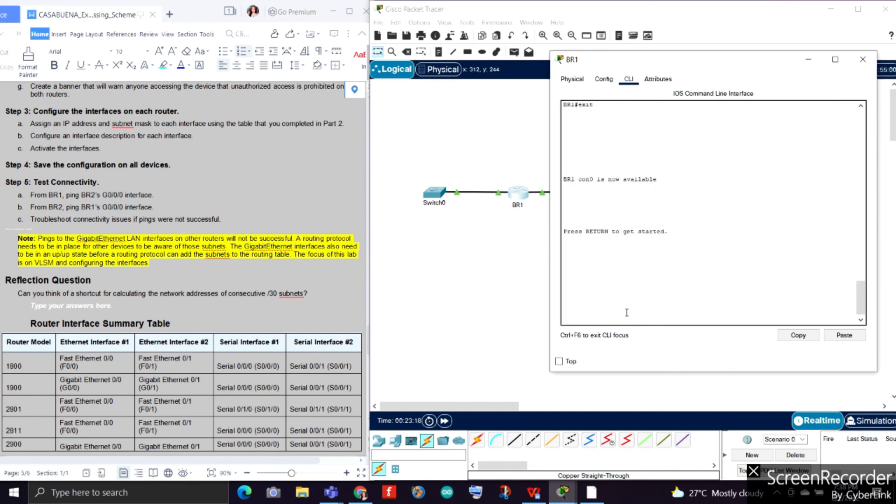
{"action": "key", "text": "Return"}
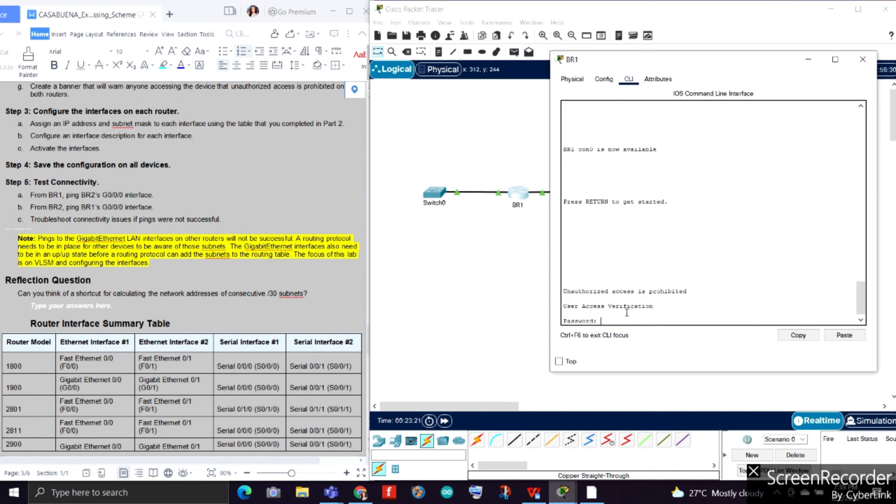
{"action": "key", "text": "Return"}
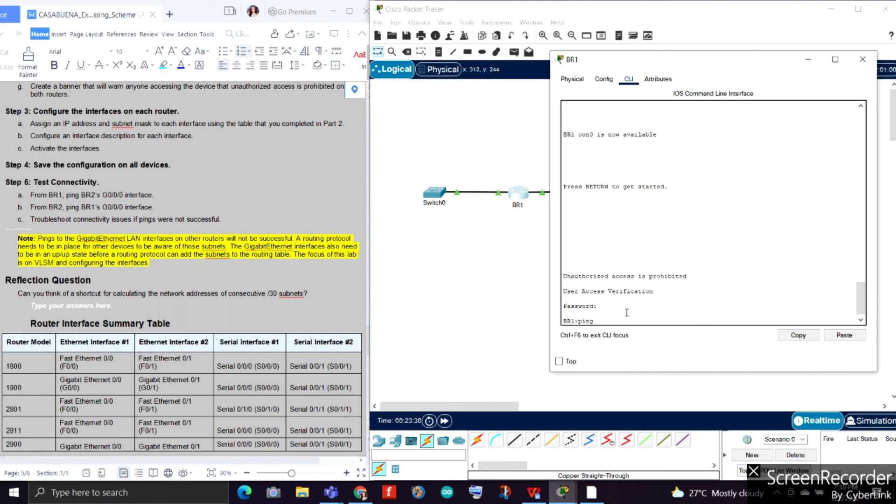
Look up BR2's G0/0/0 address in the interface table and ping 192.168.33.250 from BR1.
{"action": "scroll", "coordinate": [117, 206], "scroll_direction": "up", "scroll_amount": 10}
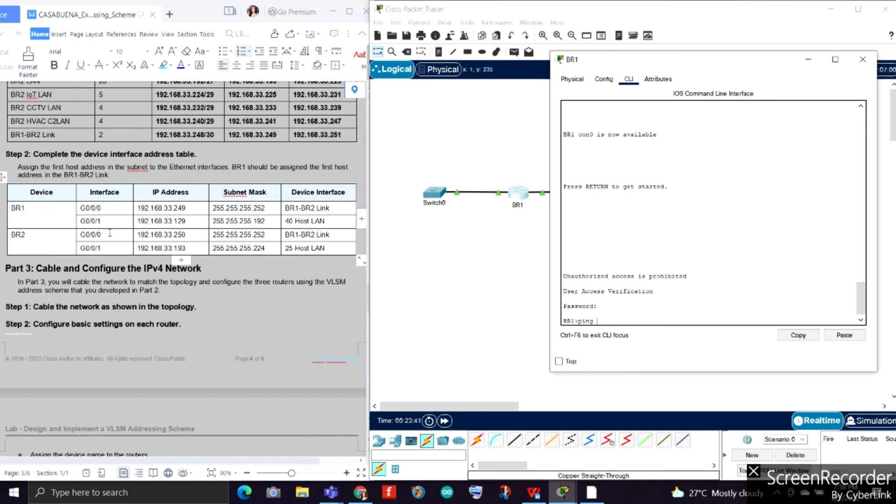
{"action": "scroll", "coordinate": [105, 242], "scroll_direction": "down", "scroll_amount": 10}
{"action": "scroll", "coordinate": [100, 238], "scroll_direction": "up", "scroll_amount": 10}
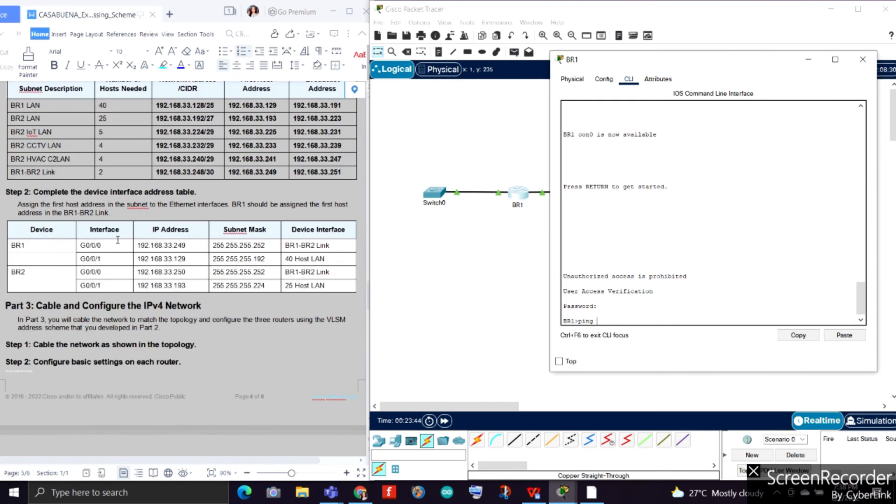
{"action": "type", "text": "1"}
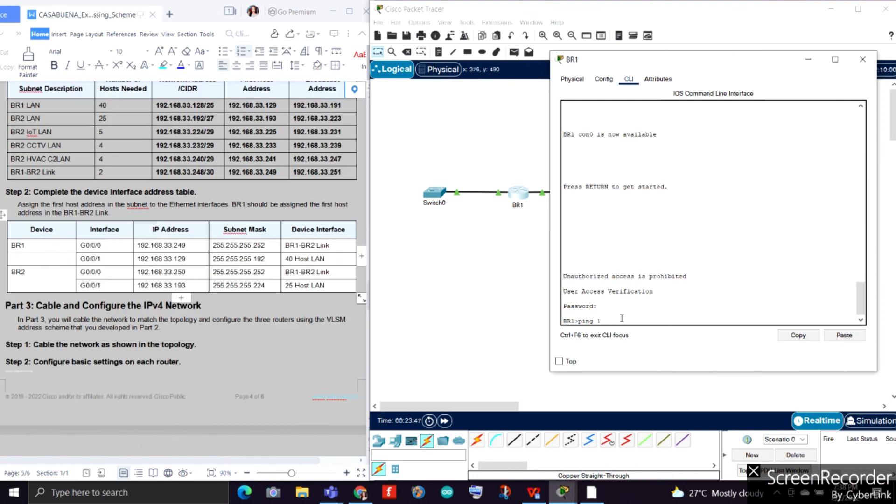
{"action": "type", "text": "92.168.33.250"}
{"action": "key", "text": "Return"}
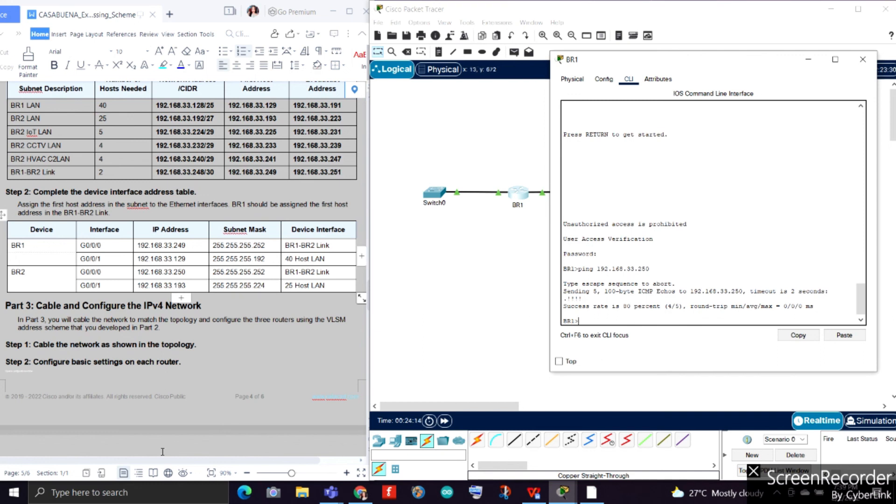
Highlight the BR2 ping instruction in the lab document, close BR1's window and open BR2's command-line interface.
{"action": "scroll", "coordinate": [151, 290], "scroll_direction": "down", "scroll_amount": 15}
{"action": "left_click", "coordinate": [151, 290]}
{"action": "left_click_drag", "start_coordinate": [155, 282], "coordinate": [31, 283]}
{"action": "left_click", "coordinate": [863, 59]}
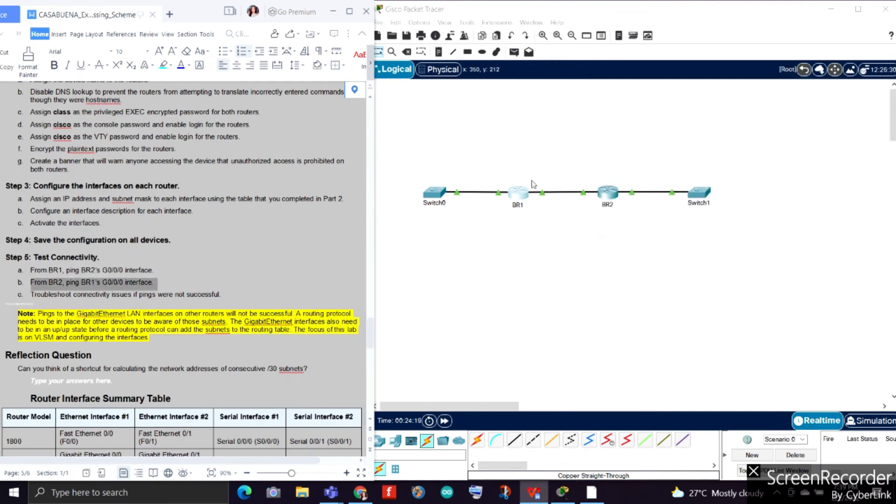
{"action": "left_click", "coordinate": [602, 193]}
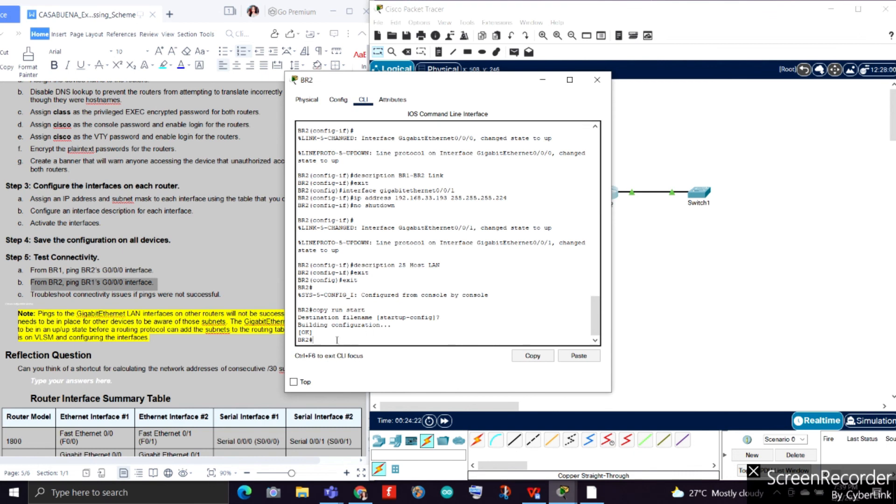
{"action": "key", "text": "Return"}
{"action": "key", "text": "Return"}
{"action": "left_click_drag", "start_coordinate": [386, 84], "coordinate": [640, 76]}
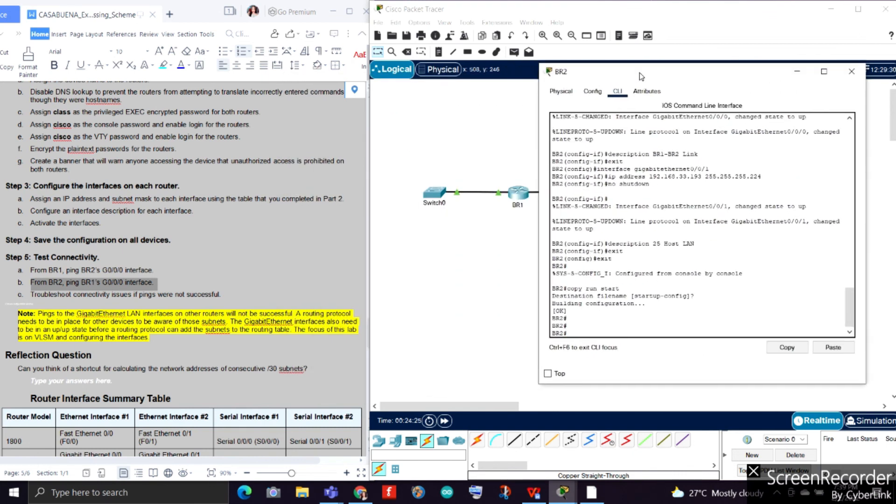
Exit BR2's console session and log back in with the console password.
{"action": "type", "text": "exit"}
{"action": "key", "text": "Return"}
{"action": "key", "text": "Return"}
{"action": "key", "text": "Return"}
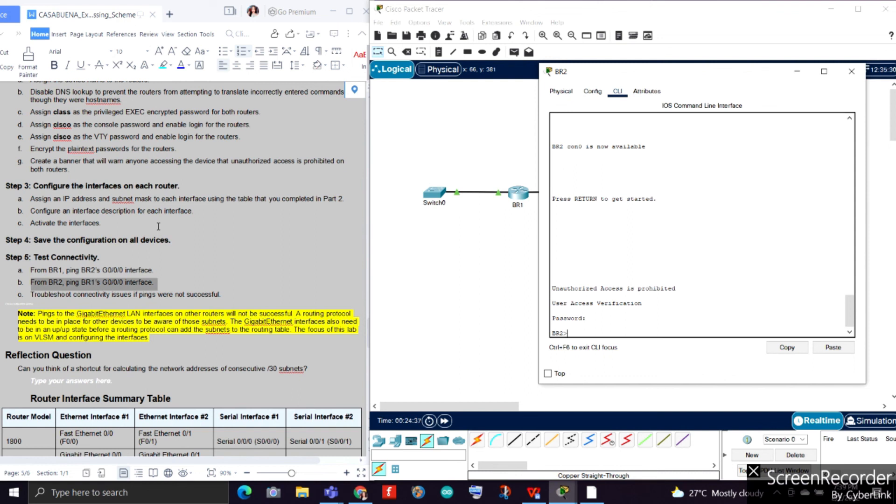
Ping BR1's G0/0/0 address 192.168.33.249 from BR2, highlight the ping output and close BR2's window.
{"action": "type", "text": "ping"}
{"action": "scroll", "coordinate": [1, 295], "scroll_direction": "down", "scroll_amount": 3}
{"action": "scroll", "coordinate": [67, 138], "scroll_direction": "up", "scroll_amount": 15}
{"action": "left_click_drag", "start_coordinate": [192, 132], "coordinate": [137, 133]}
{"action": "left_click", "coordinate": [597, 333]}
{"action": "type", "text": "19"}
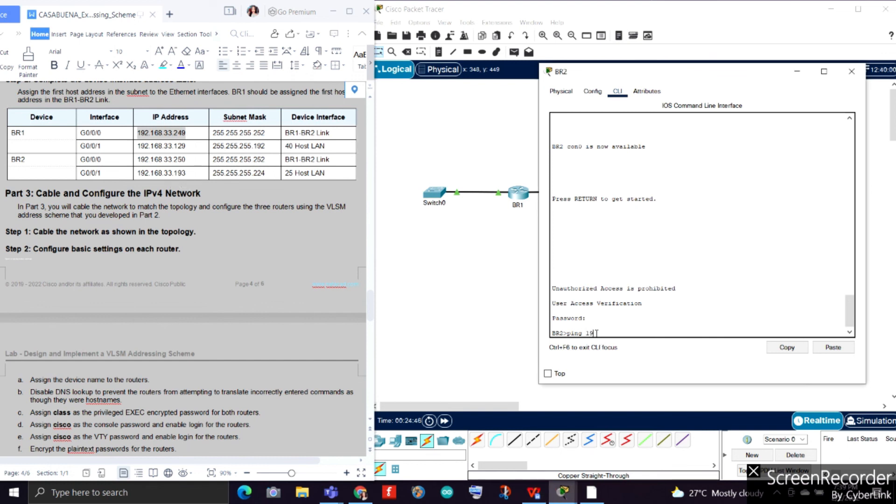
{"action": "type", "text": "2.168.33.249"}
{"action": "key", "text": "Return"}
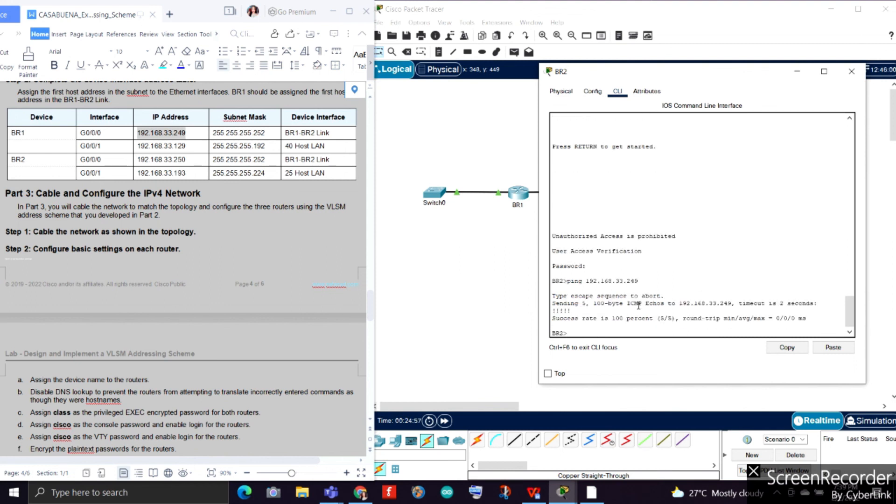
{"action": "left_click_drag", "start_coordinate": [807, 318], "coordinate": [549, 298]}
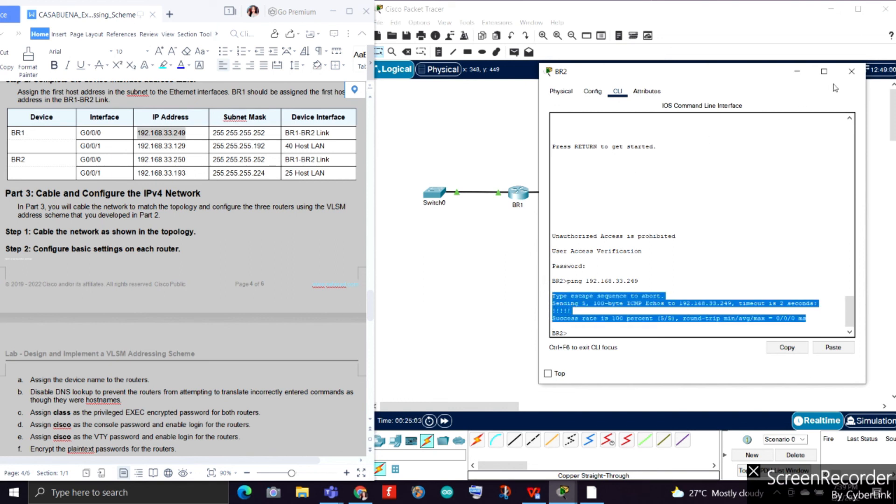
{"action": "left_click", "coordinate": [851, 71]}
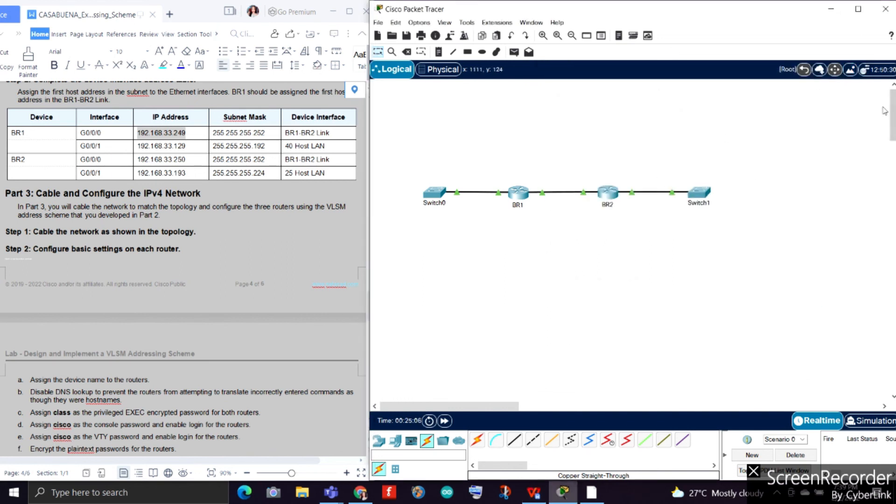
Review the note on LAN interface pings, the Reflection Question and the Router Interface Summary Table in the lab document.
{"action": "scroll", "coordinate": [68, 241], "scroll_direction": "down", "scroll_amount": 10}
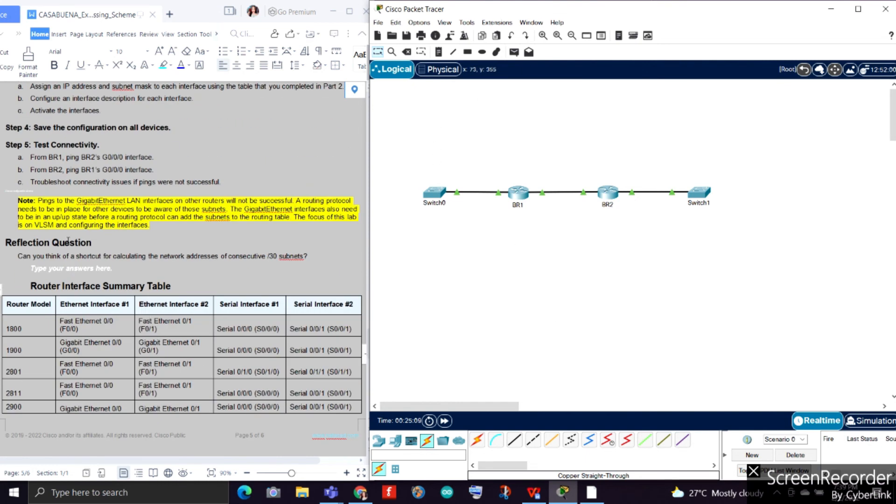
{"action": "left_click", "coordinate": [68, 240]}
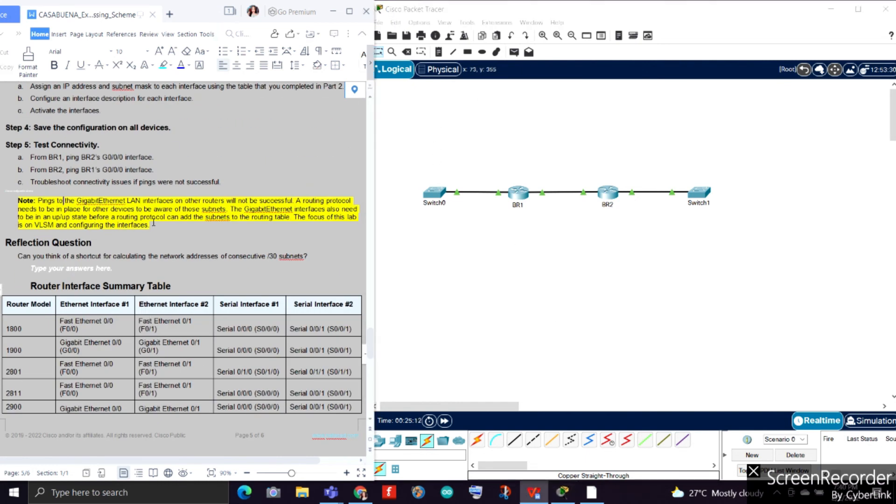
{"action": "left_click_drag", "start_coordinate": [153, 223], "coordinate": [11, 191]}
{"action": "left_click", "coordinate": [275, 154]}
{"action": "scroll", "coordinate": [55, 289], "scroll_direction": "down", "scroll_amount": 2}
{"action": "scroll", "coordinate": [56, 289], "scroll_direction": "down", "scroll_amount": 6}
{"action": "scroll", "coordinate": [56, 290], "scroll_direction": "up", "scroll_amount": 3}
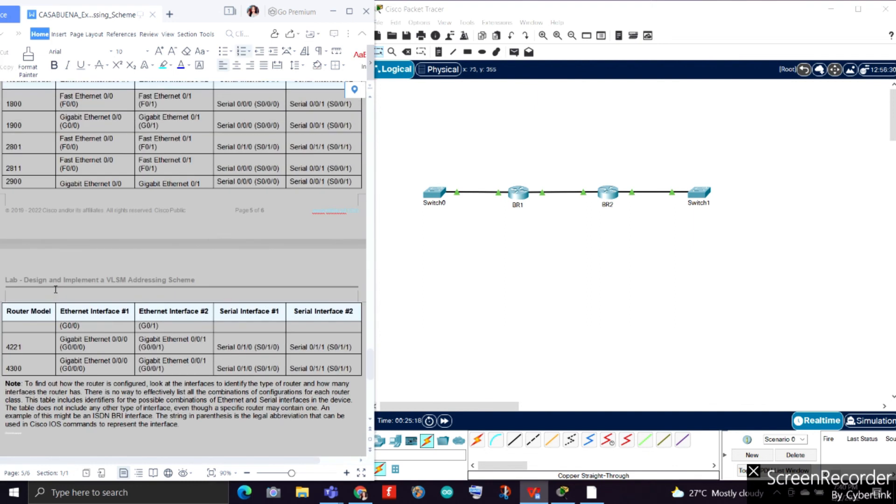
{"action": "scroll", "coordinate": [56, 289], "scroll_direction": "up", "scroll_amount": 3}
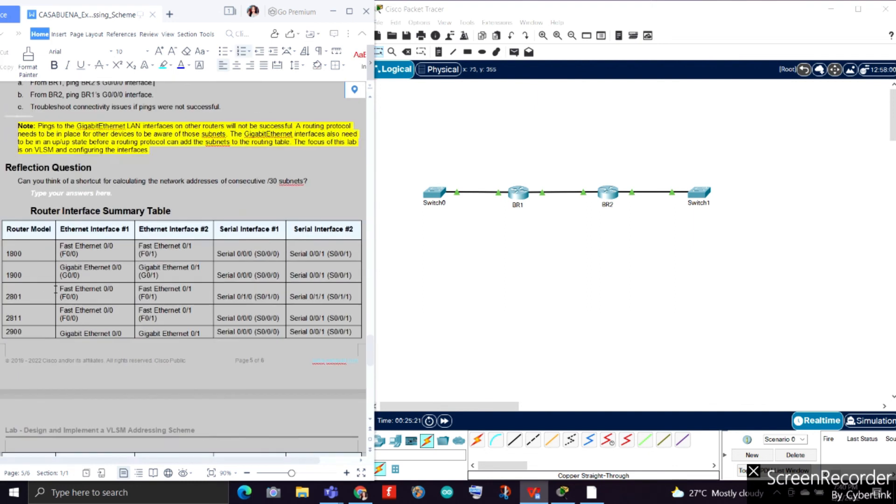
{"action": "scroll", "coordinate": [55, 289], "scroll_direction": "up", "scroll_amount": 4}
{"action": "scroll", "coordinate": [56, 289], "scroll_direction": "down", "scroll_amount": 2}
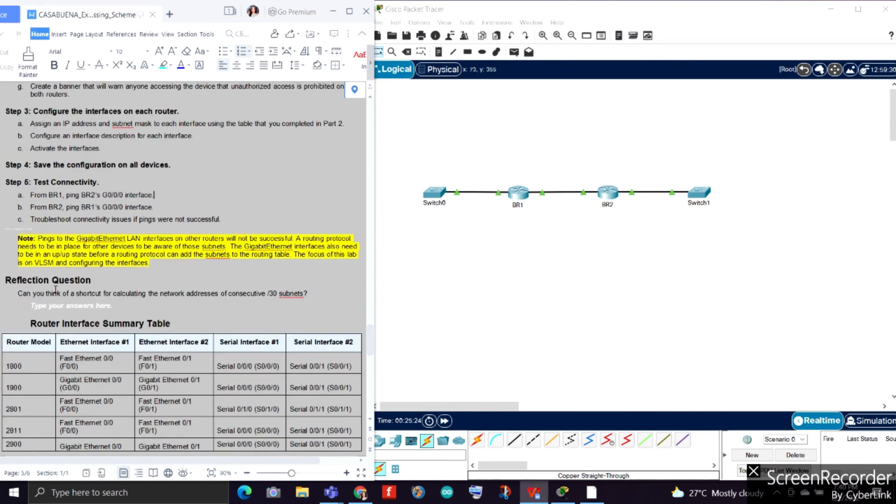